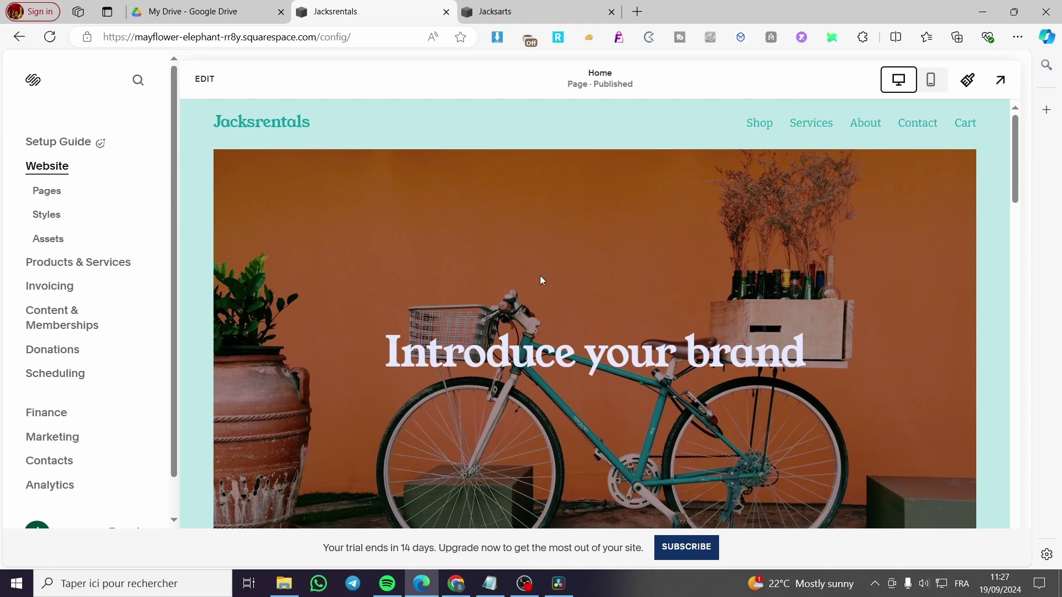
- Enter edit mode on the Jacksrentals Home page and open Add a Section above the footer
{"action": "scroll", "coordinate": [541, 274], "scroll_direction": "down", "scroll_amount": 15}
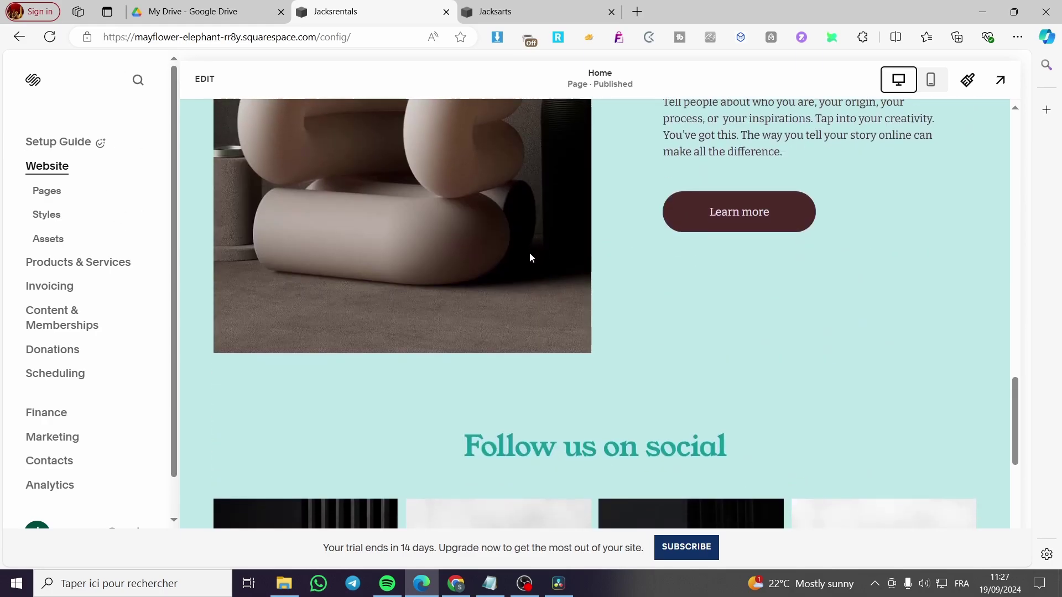
{"action": "scroll", "coordinate": [529, 253], "scroll_direction": "down", "scroll_amount": 8}
{"action": "scroll", "coordinate": [531, 255], "scroll_direction": "up", "scroll_amount": 12}
{"action": "scroll", "coordinate": [536, 257], "scroll_direction": "up", "scroll_amount": 10}
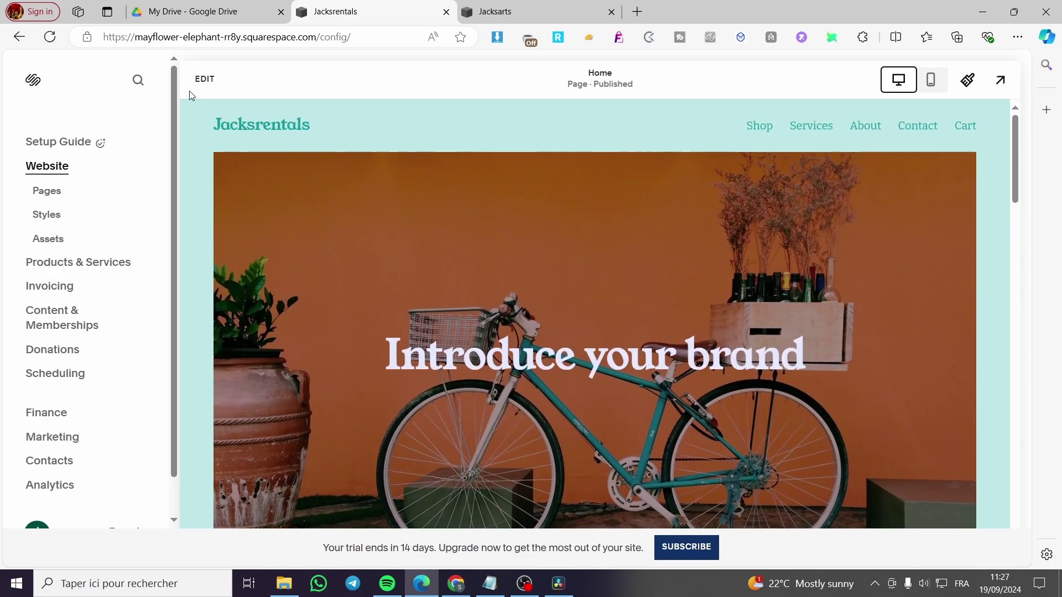
{"action": "left_click", "coordinate": [207, 78]}
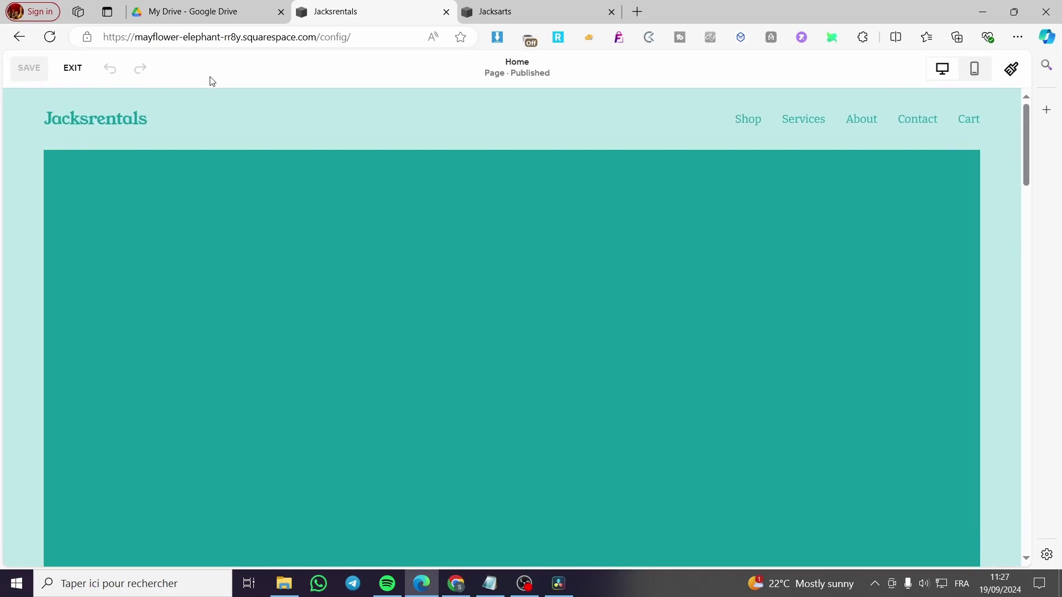
{"action": "scroll", "coordinate": [560, 262], "scroll_direction": "down", "scroll_amount": 10}
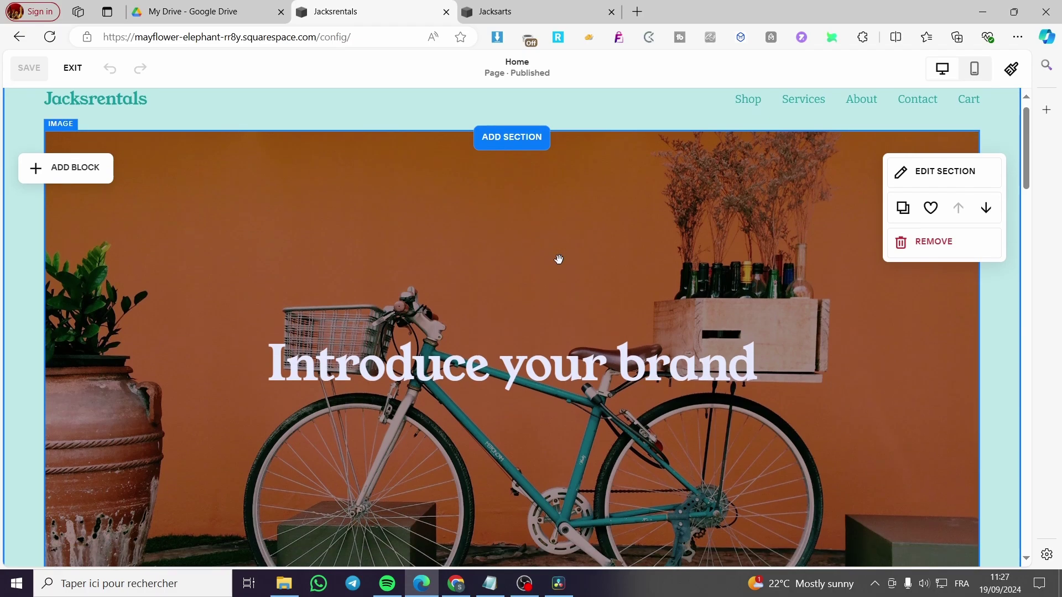
{"action": "scroll", "coordinate": [559, 260], "scroll_direction": "down", "scroll_amount": 10}
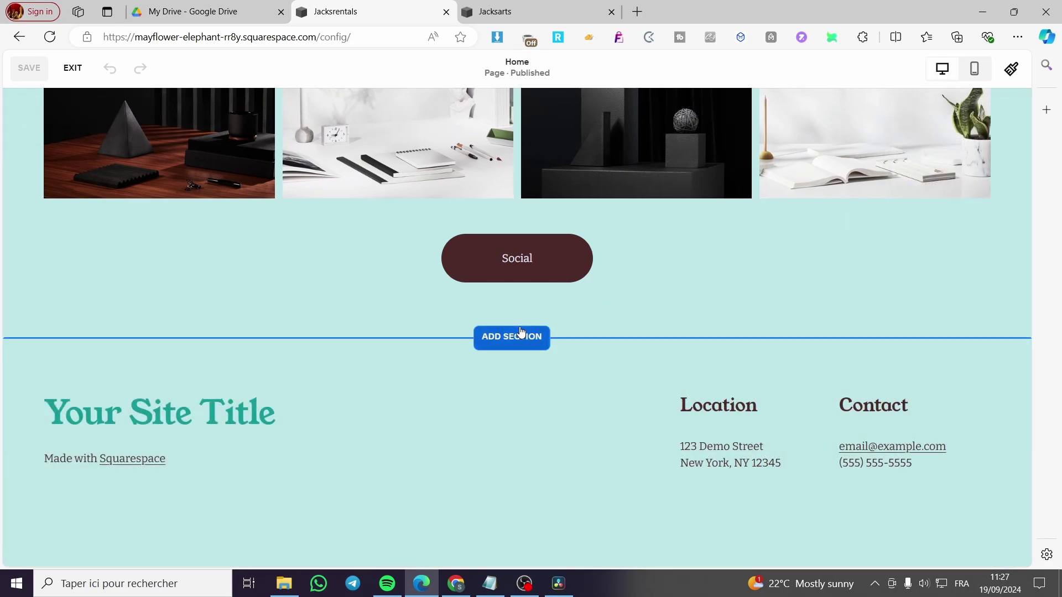
{"action": "left_click", "coordinate": [519, 334]}
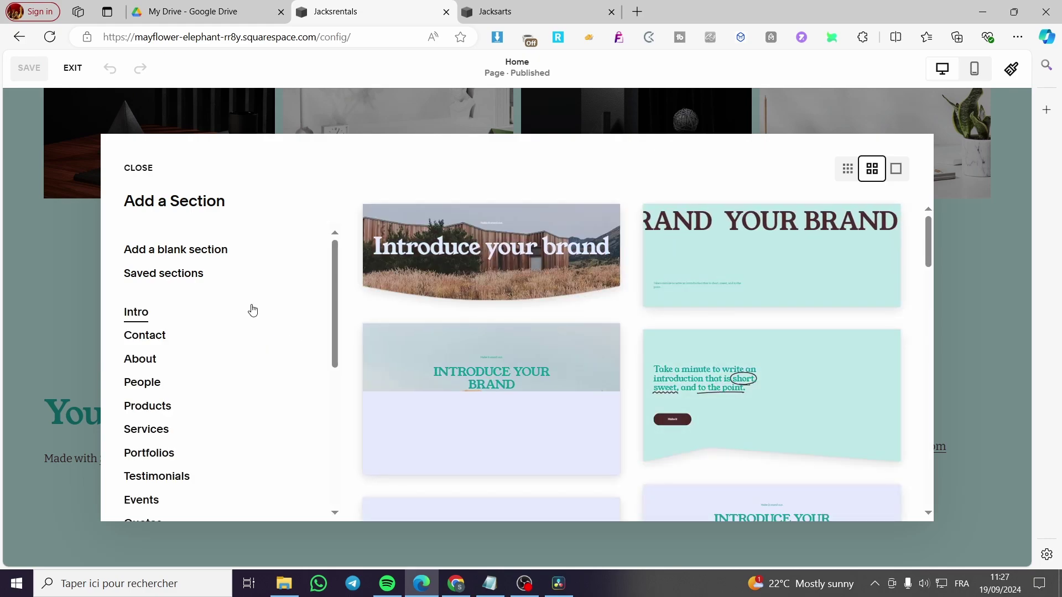
- Add a blank section above the footer and browse its video and art background options
{"action": "left_click", "coordinate": [176, 249]}
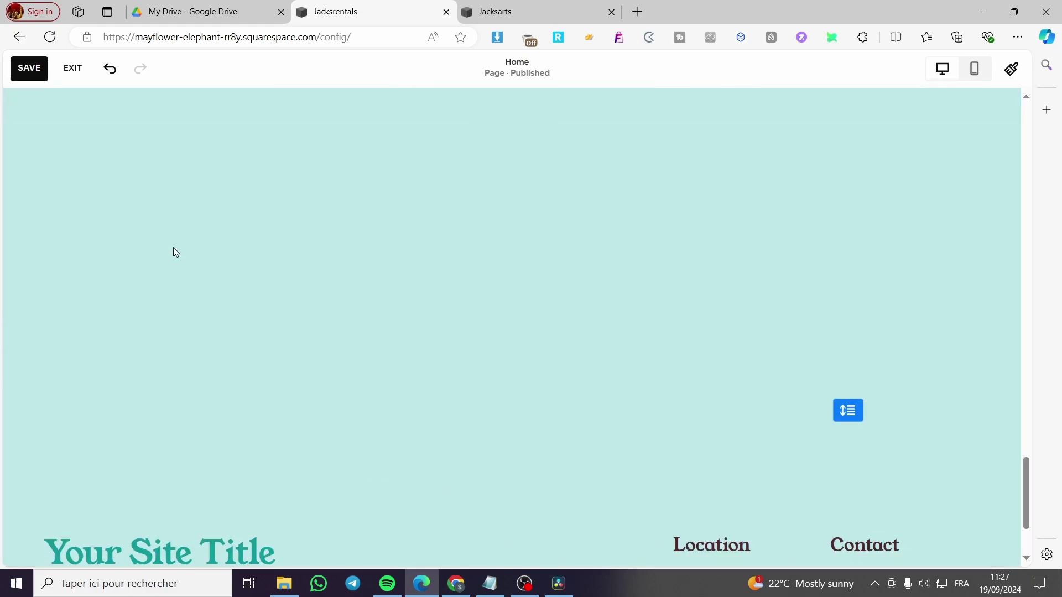
{"action": "mouse_move", "coordinate": [194, 260]}
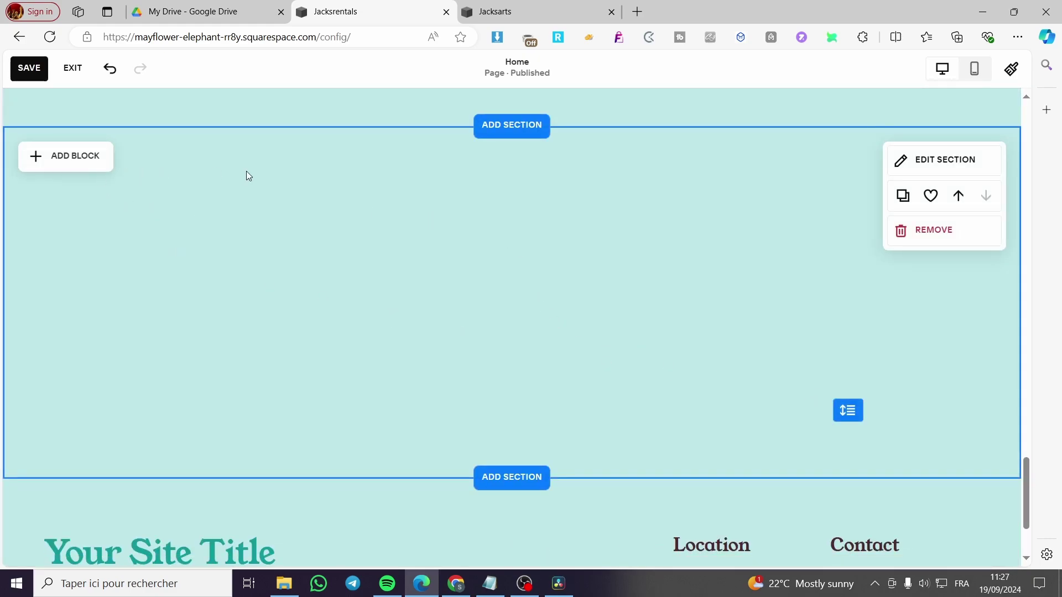
{"action": "left_click", "coordinate": [981, 173]}
{"action": "left_click", "coordinate": [885, 170]}
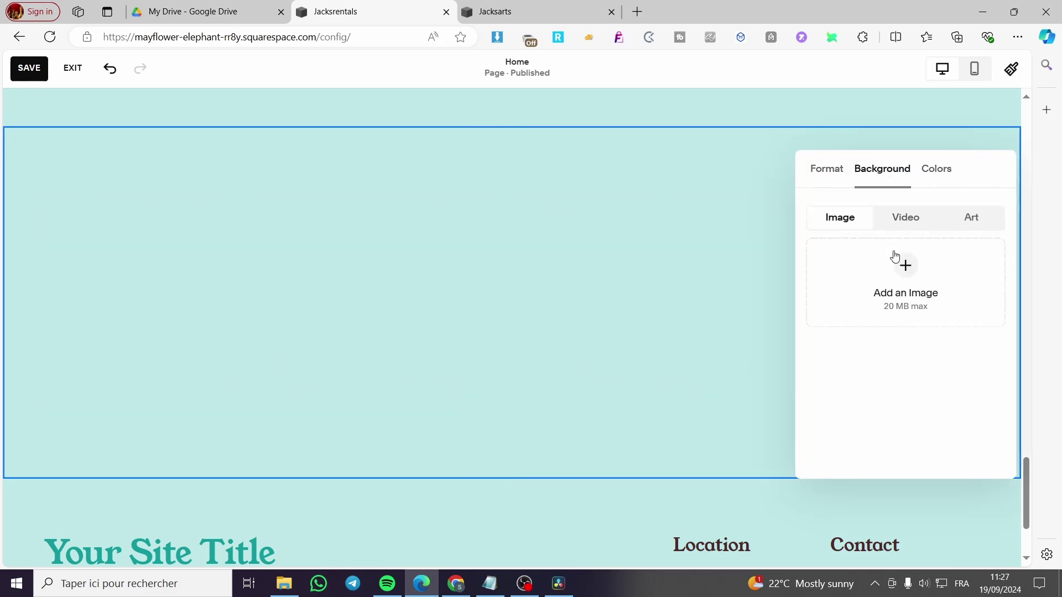
{"action": "left_click", "coordinate": [905, 221]}
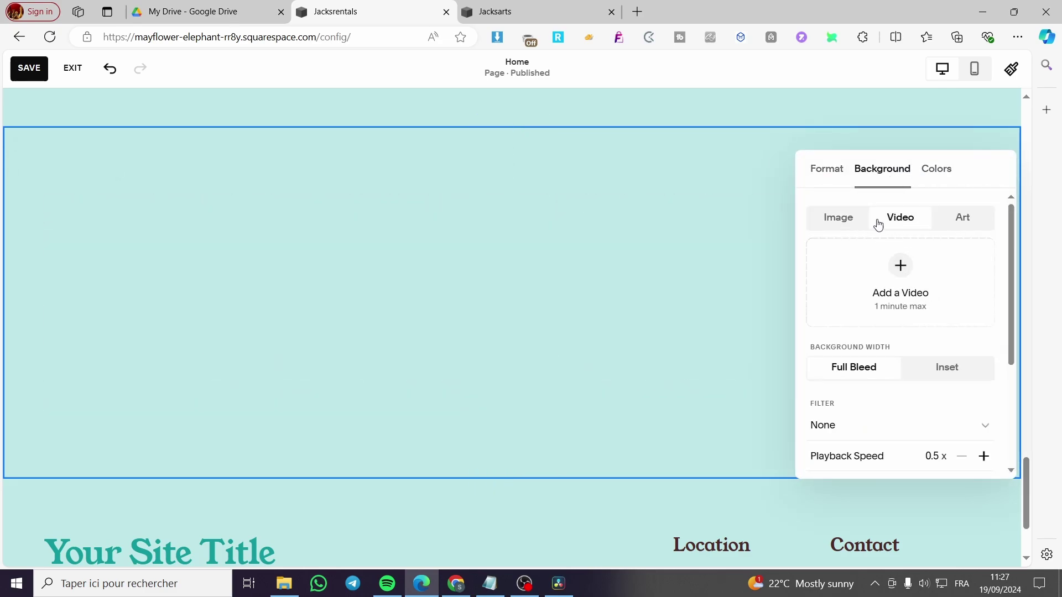
{"action": "left_click", "coordinate": [969, 226]}
- Apply the wavy pastel-blue art background to the new section
{"action": "scroll", "coordinate": [934, 333], "scroll_direction": "up", "scroll_amount": 2}
{"action": "scroll", "coordinate": [951, 321], "scroll_direction": "down", "scroll_amount": 2}
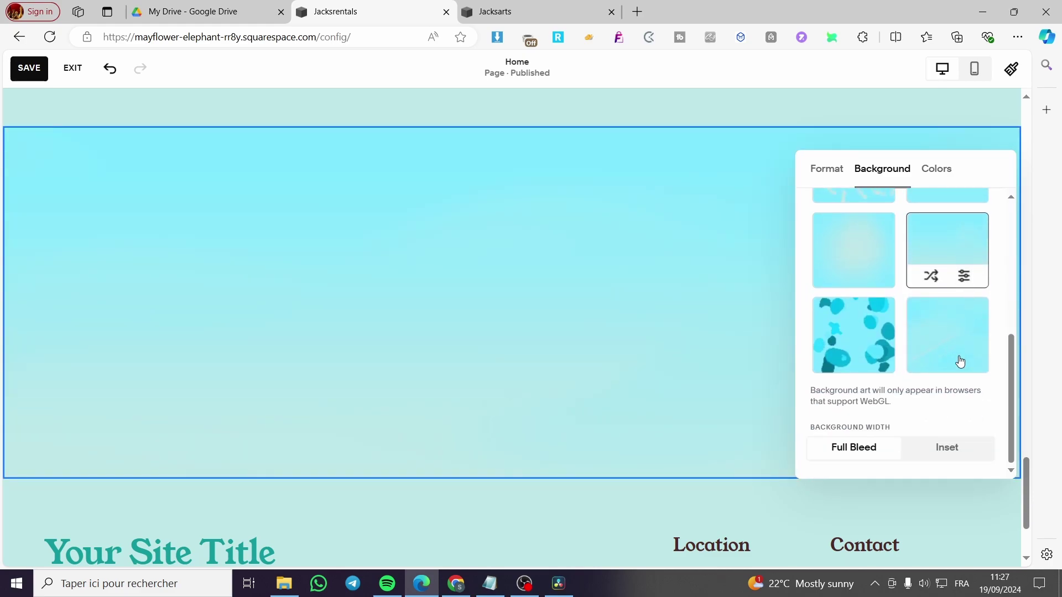
{"action": "scroll", "coordinate": [973, 354], "scroll_direction": "up", "scroll_amount": 4}
{"action": "scroll", "coordinate": [973, 348], "scroll_direction": "up", "scroll_amount": 2}
{"action": "left_click", "coordinate": [855, 299]}
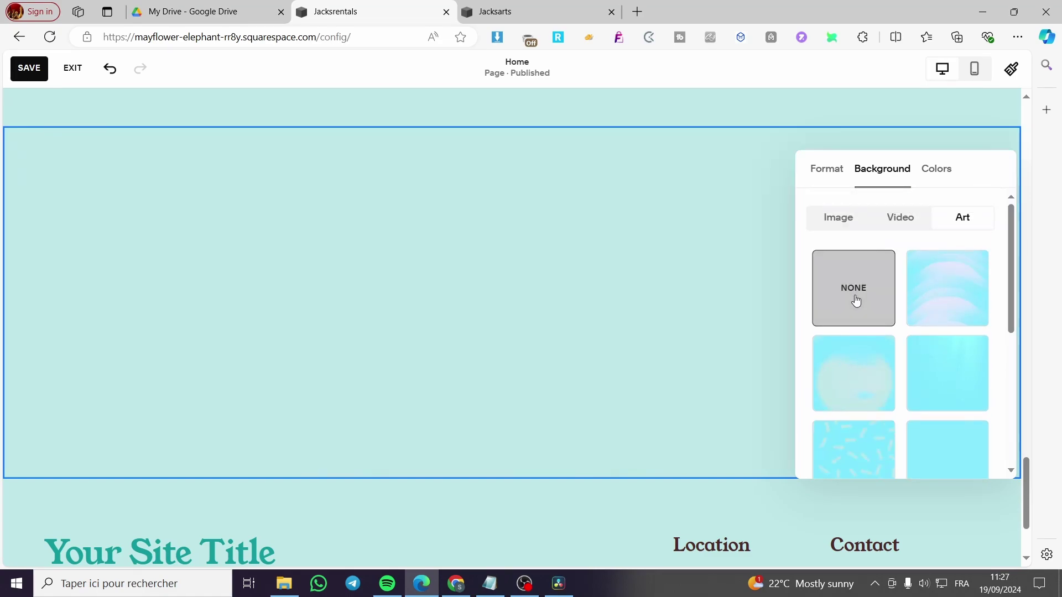
{"action": "left_click", "coordinate": [962, 280]}
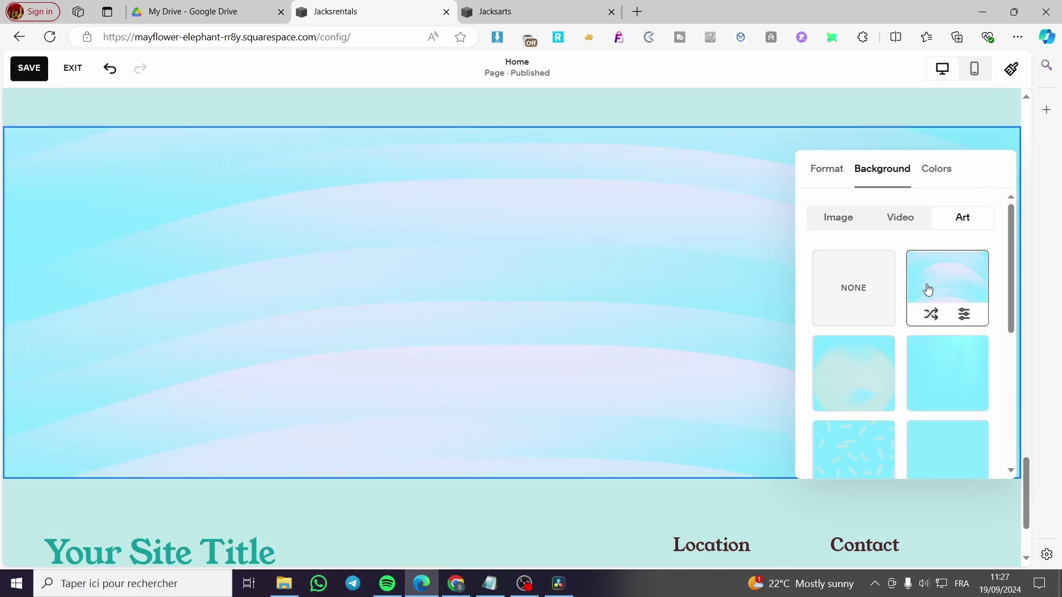
{"action": "left_click", "coordinate": [936, 176]}
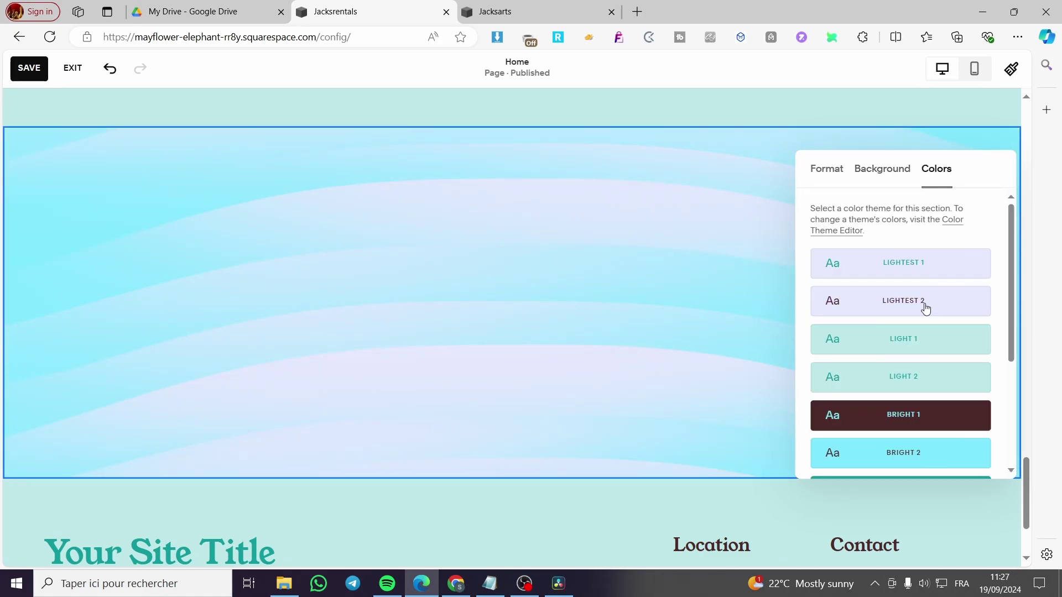
{"action": "left_click", "coordinate": [880, 178]}
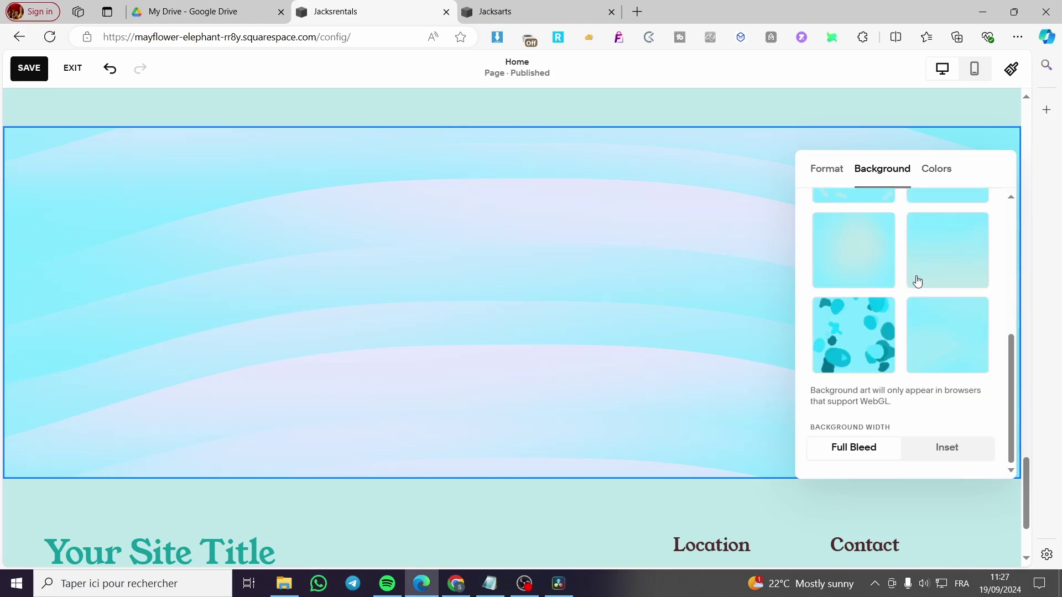
{"action": "left_click", "coordinate": [932, 171]}
{"action": "scroll", "coordinate": [896, 309], "scroll_direction": "down", "scroll_amount": 3}
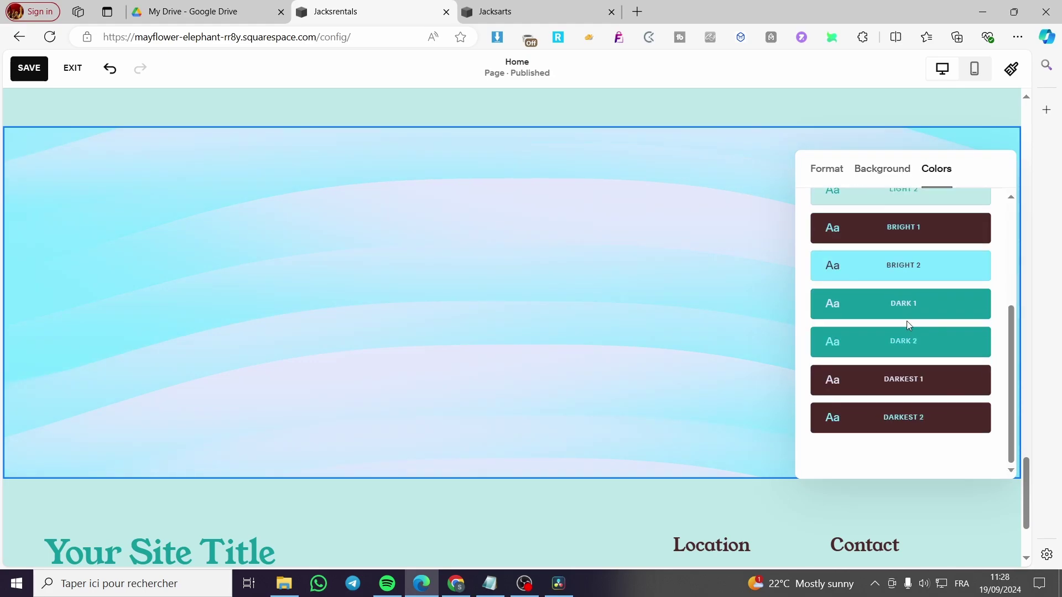
{"action": "scroll", "coordinate": [907, 323], "scroll_direction": "up", "scroll_amount": 3}
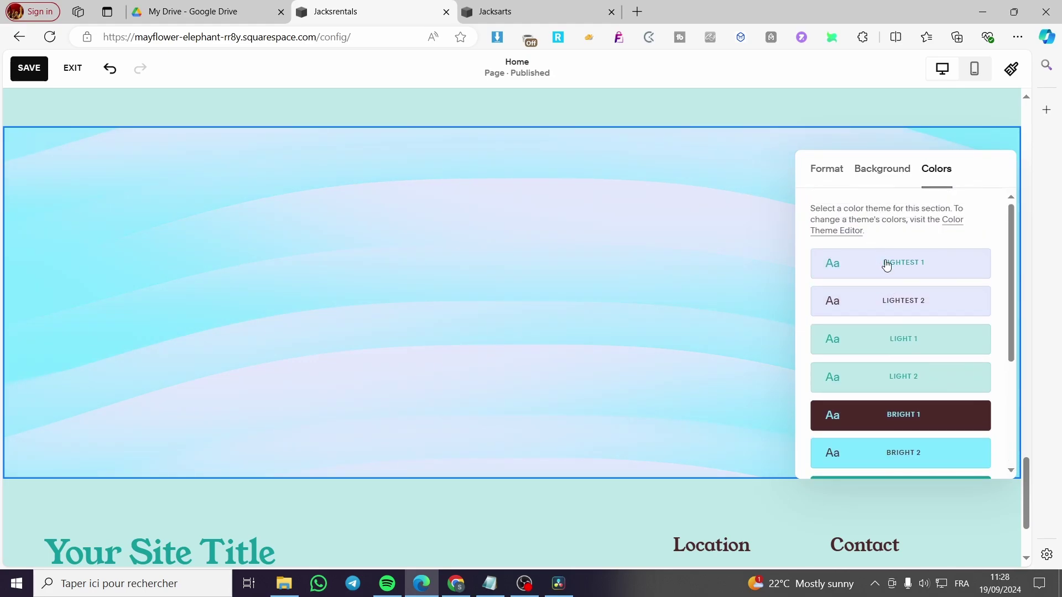
- Inspect the Lightest 1 colour theme, then close Site Styles and return to the page
{"action": "left_click", "coordinate": [972, 265]}
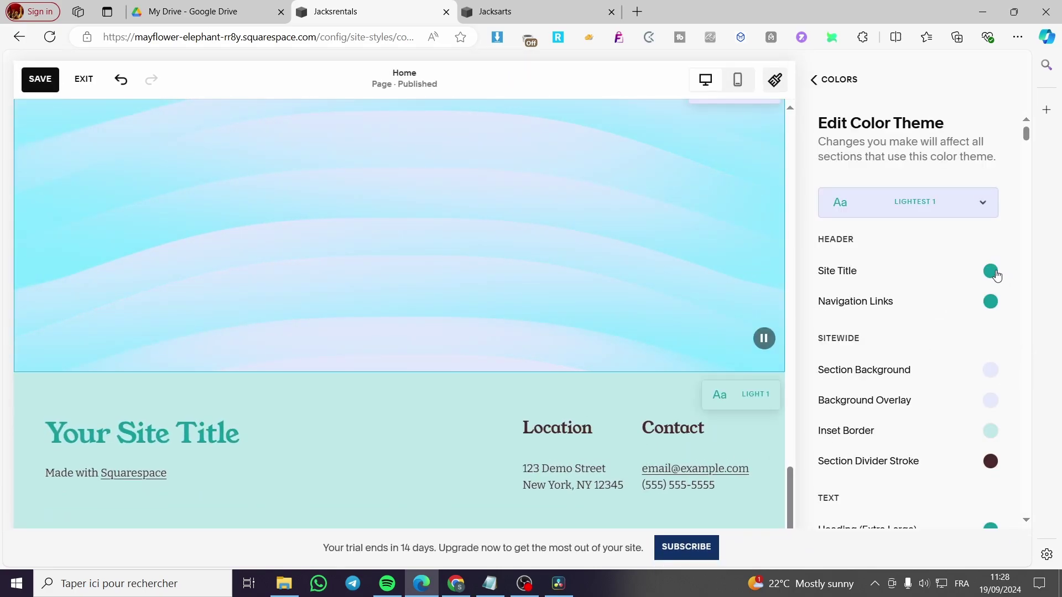
{"action": "scroll", "coordinate": [999, 343], "scroll_direction": "down", "scroll_amount": 10}
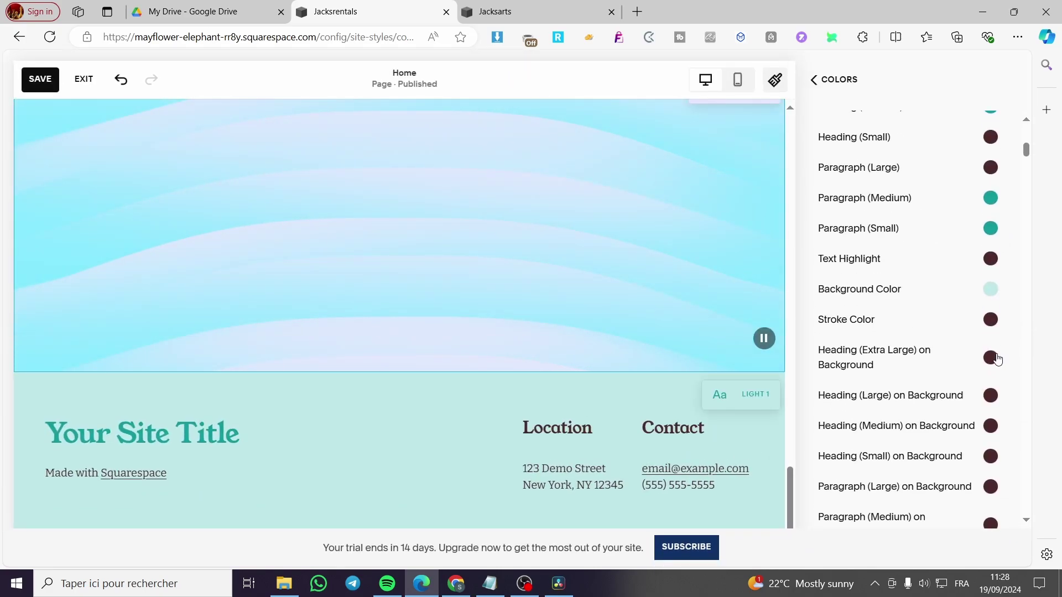
{"action": "scroll", "coordinate": [846, 201], "scroll_direction": "up", "scroll_amount": 10}
{"action": "left_click", "coordinate": [812, 80]}
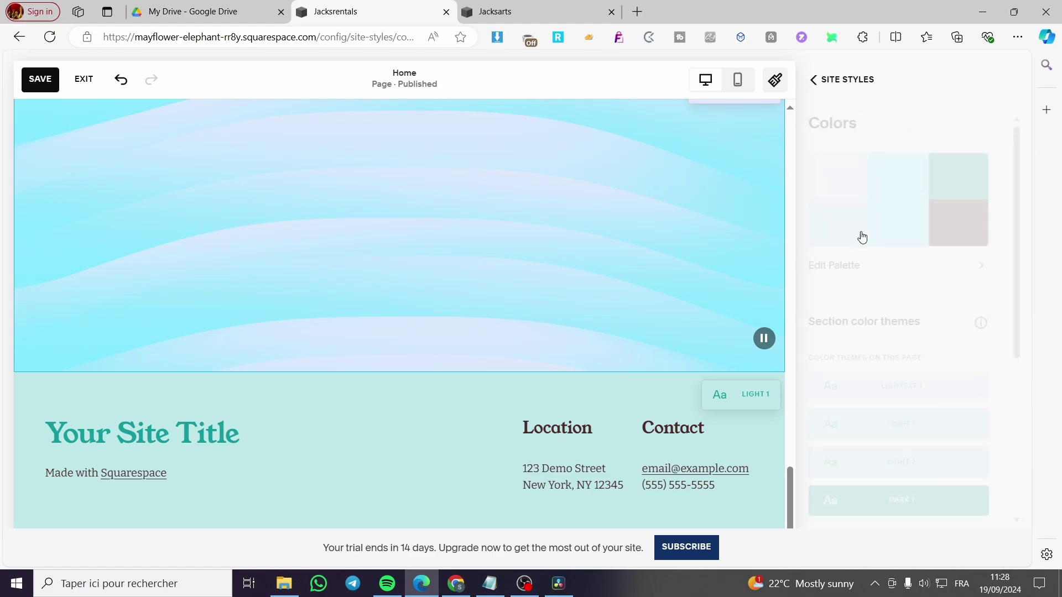
{"action": "left_click", "coordinate": [832, 80]}
{"action": "left_click", "coordinate": [830, 83]}
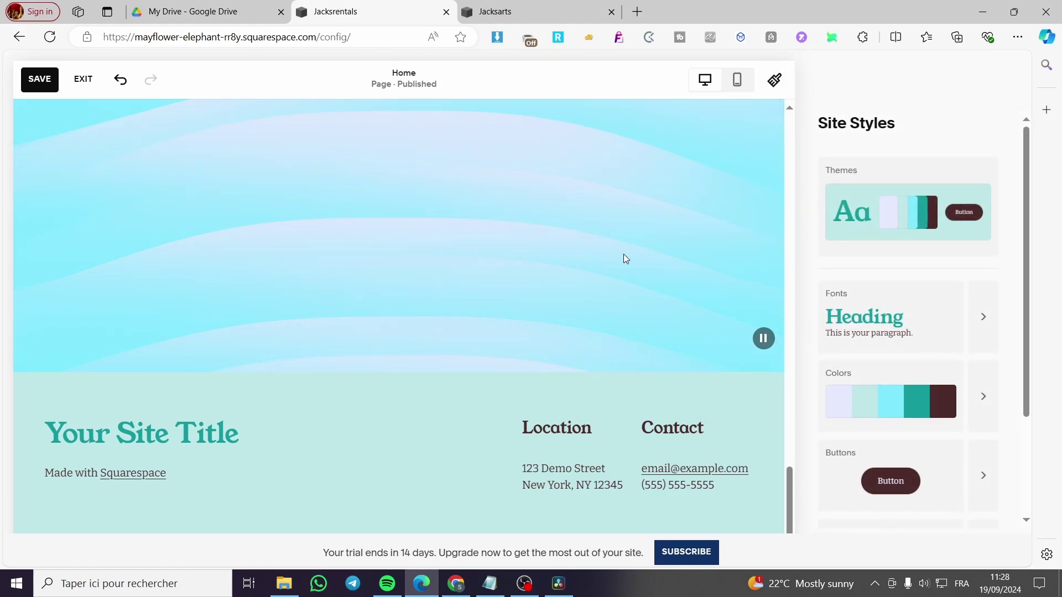
{"action": "scroll", "coordinate": [622, 253], "scroll_direction": "up", "scroll_amount": 3}
{"action": "scroll", "coordinate": [748, 369], "scroll_direction": "down", "scroll_amount": 2}
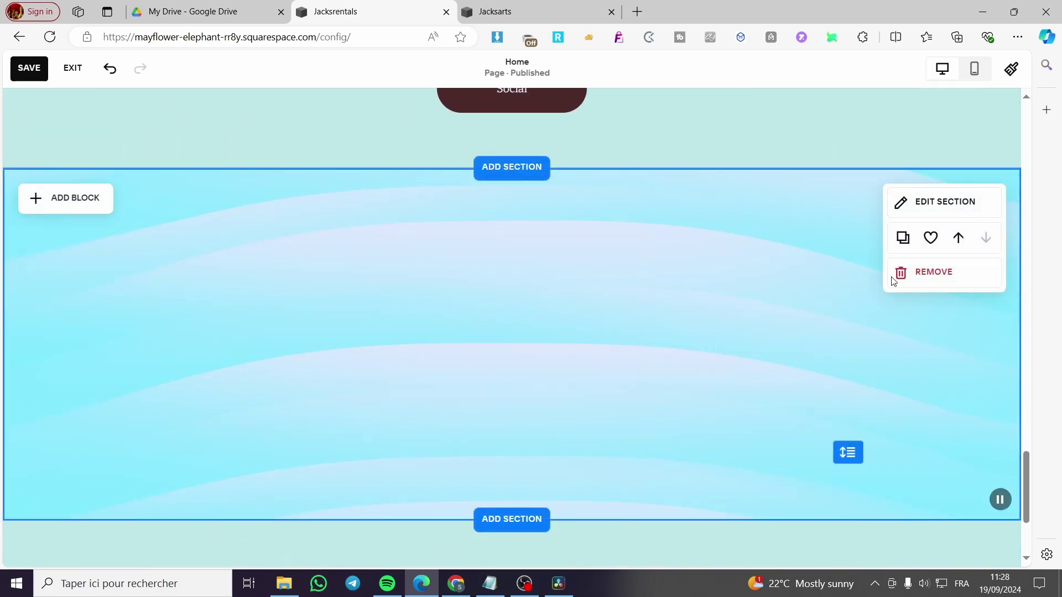
- Switch the section's background art to the pale-cyan design with faint diagonal streaks
{"action": "left_click", "coordinate": [947, 205]}
{"action": "left_click", "coordinate": [918, 212]}
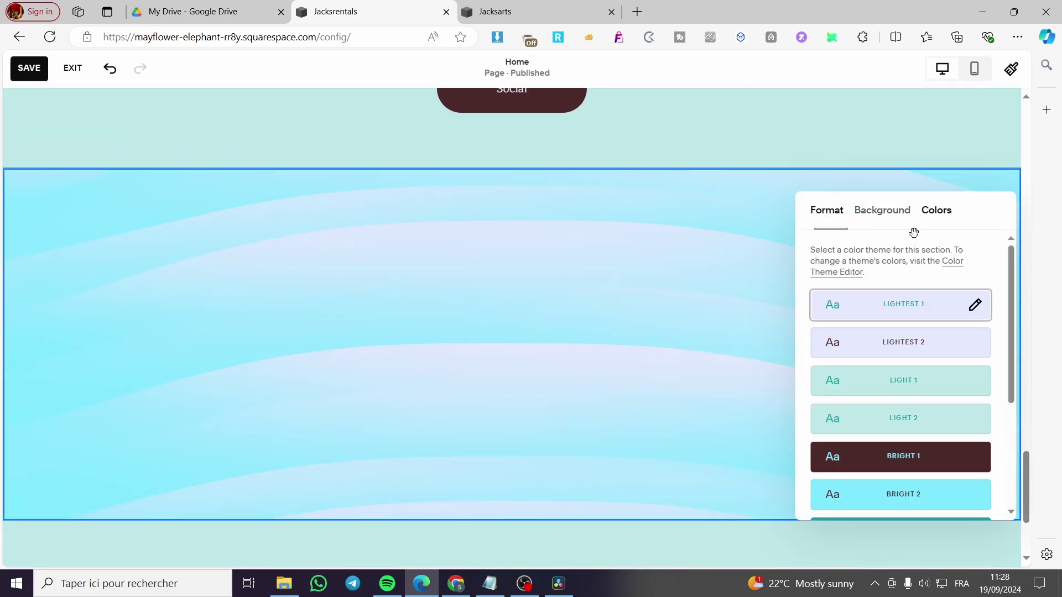
{"action": "scroll", "coordinate": [900, 325], "scroll_direction": "down", "scroll_amount": 3}
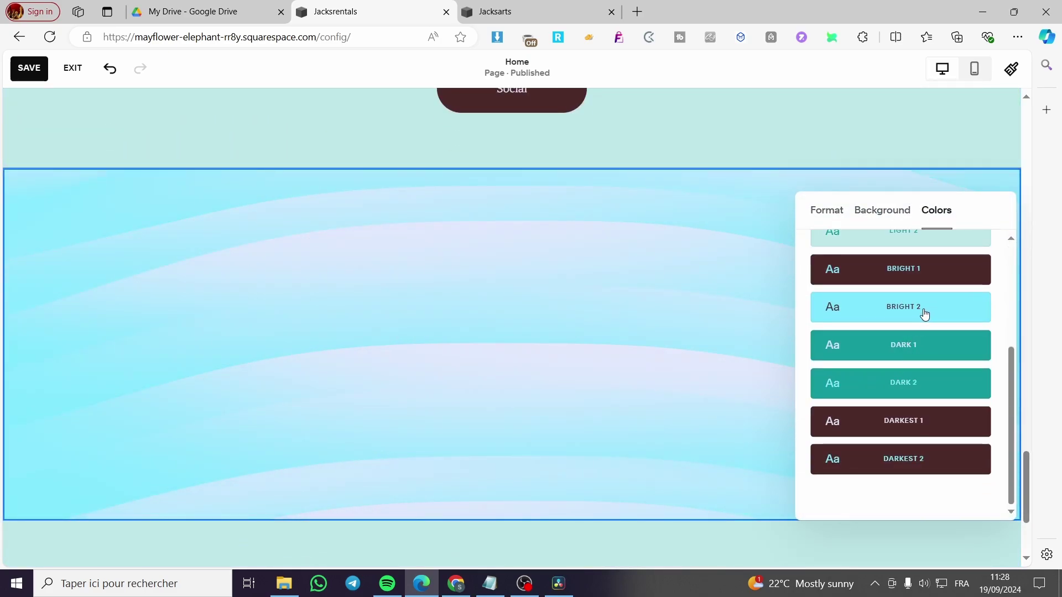
{"action": "scroll", "coordinate": [922, 310], "scroll_direction": "up", "scroll_amount": 3}
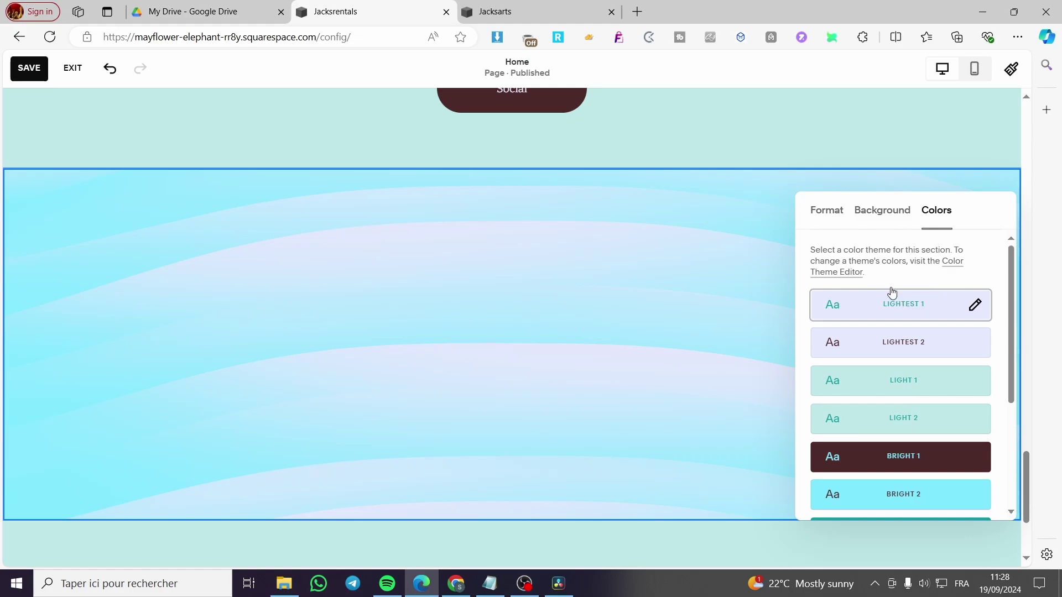
{"action": "left_click", "coordinate": [882, 211]}
{"action": "left_click", "coordinate": [931, 326]}
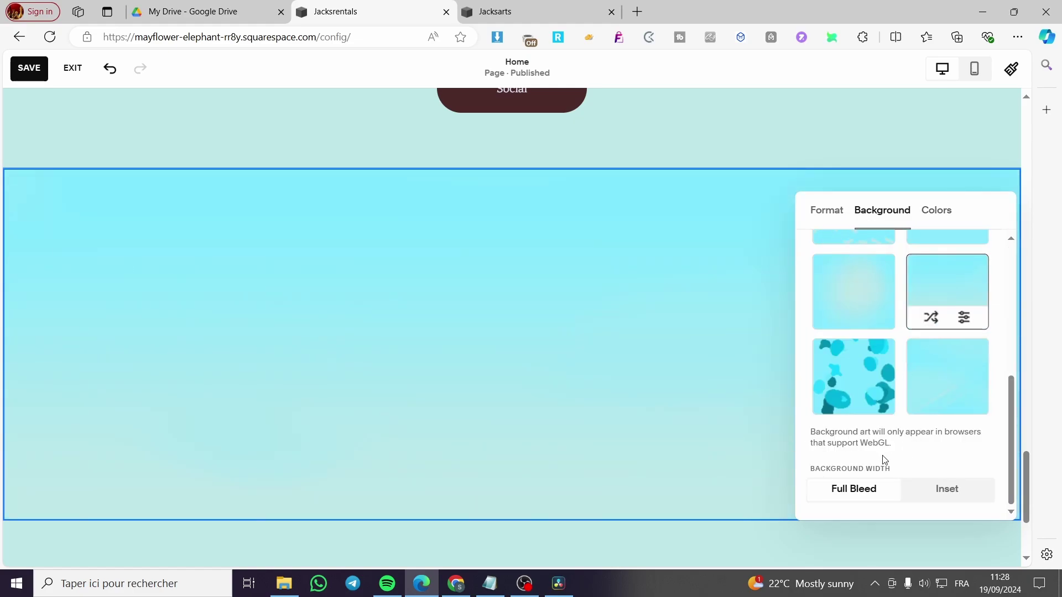
{"action": "left_click", "coordinate": [969, 394]}
{"action": "left_click", "coordinate": [682, 361]}
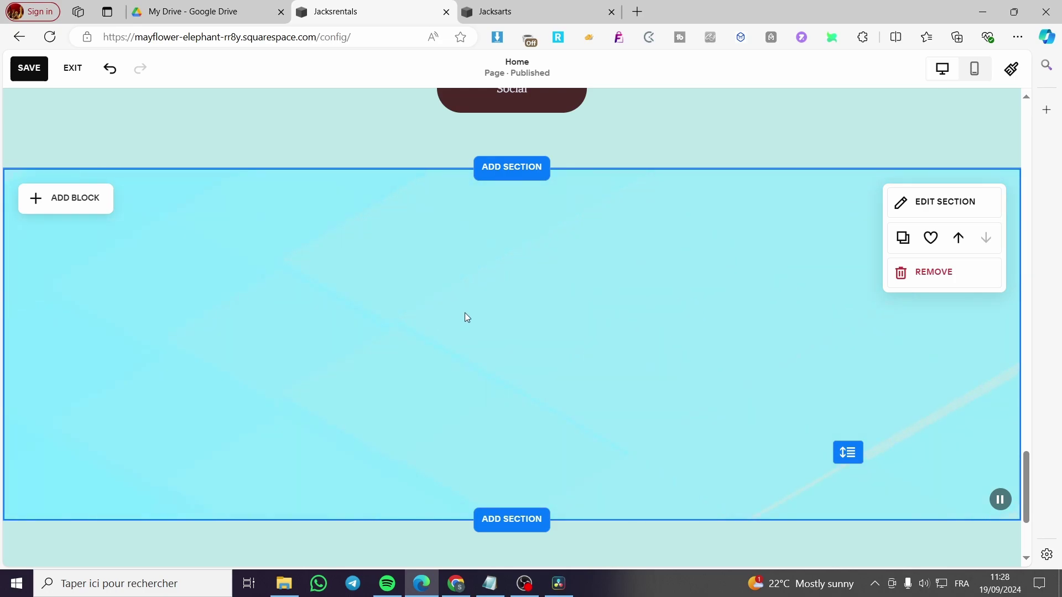
- Insert an Accordion block into the cyan section
{"action": "left_click", "coordinate": [55, 204]}
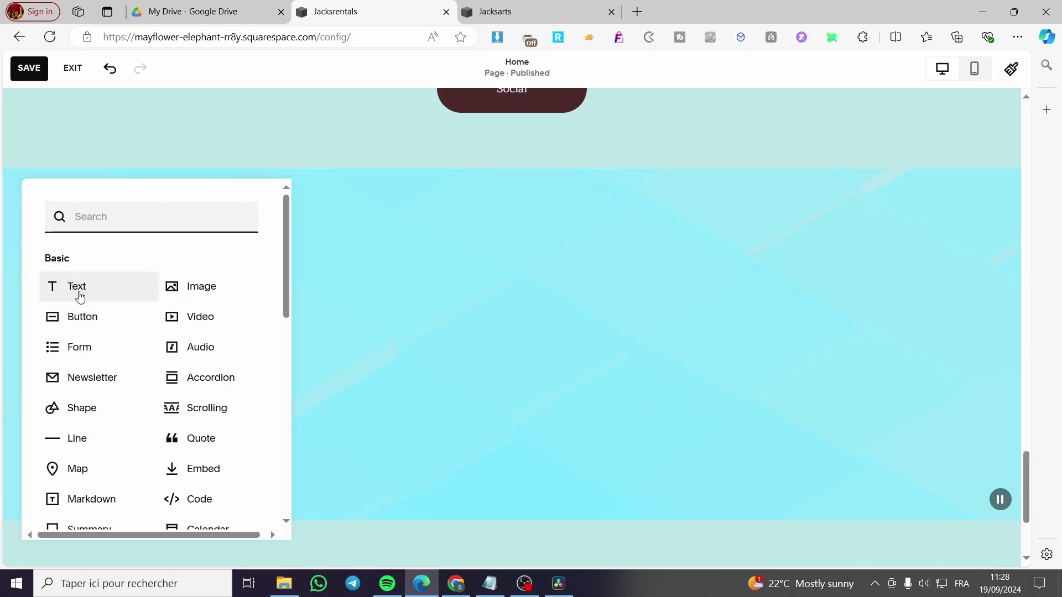
{"action": "scroll", "coordinate": [133, 276], "scroll_direction": "down", "scroll_amount": 5}
{"action": "scroll", "coordinate": [122, 270], "scroll_direction": "down", "scroll_amount": 5}
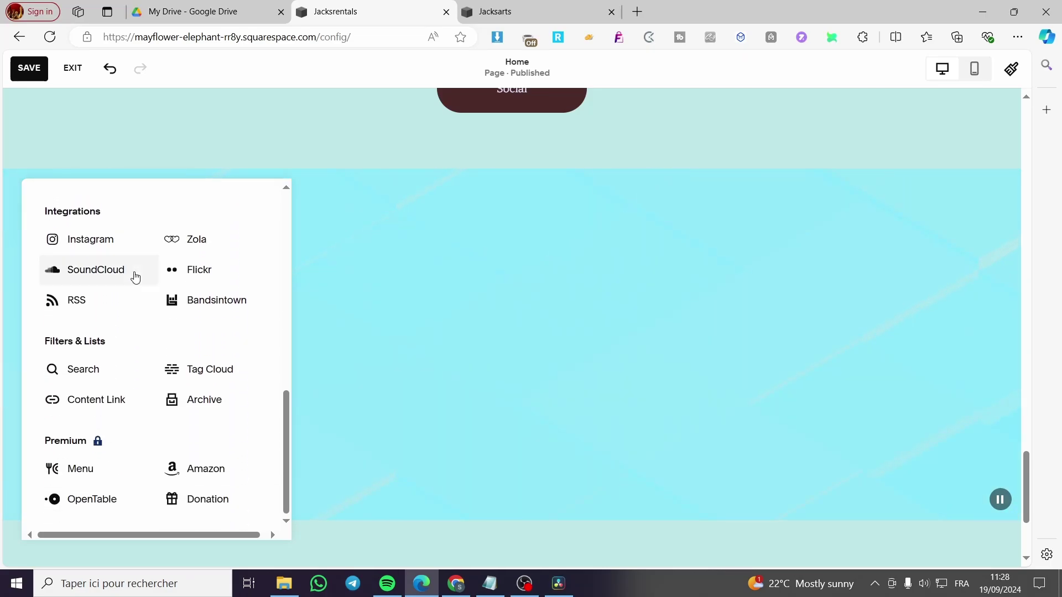
{"action": "scroll", "coordinate": [135, 277], "scroll_direction": "up", "scroll_amount": 10}
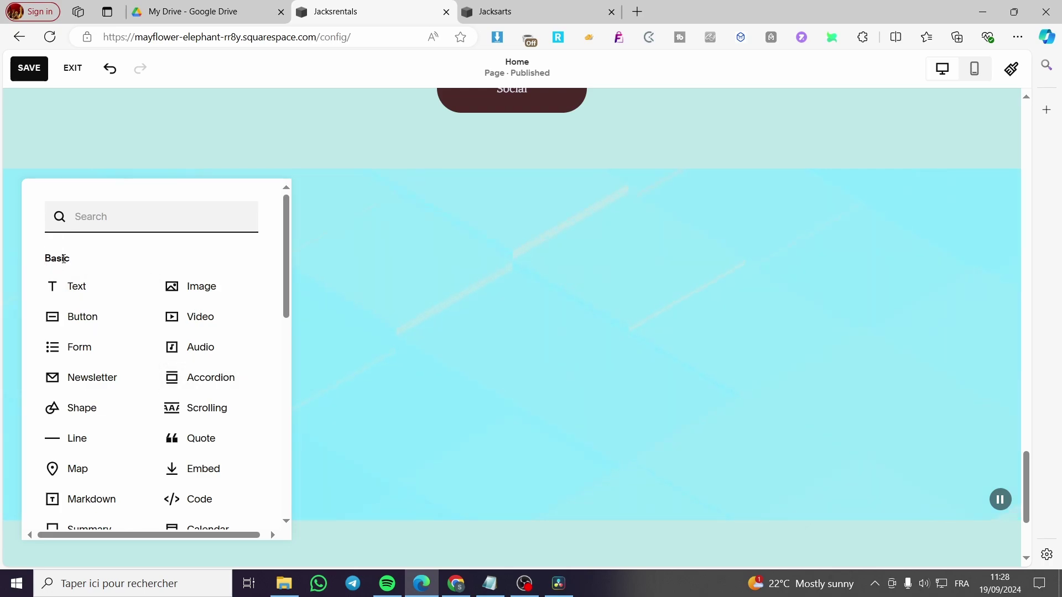
{"action": "left_click_drag", "start_coordinate": [69, 258], "coordinate": [33, 265]}
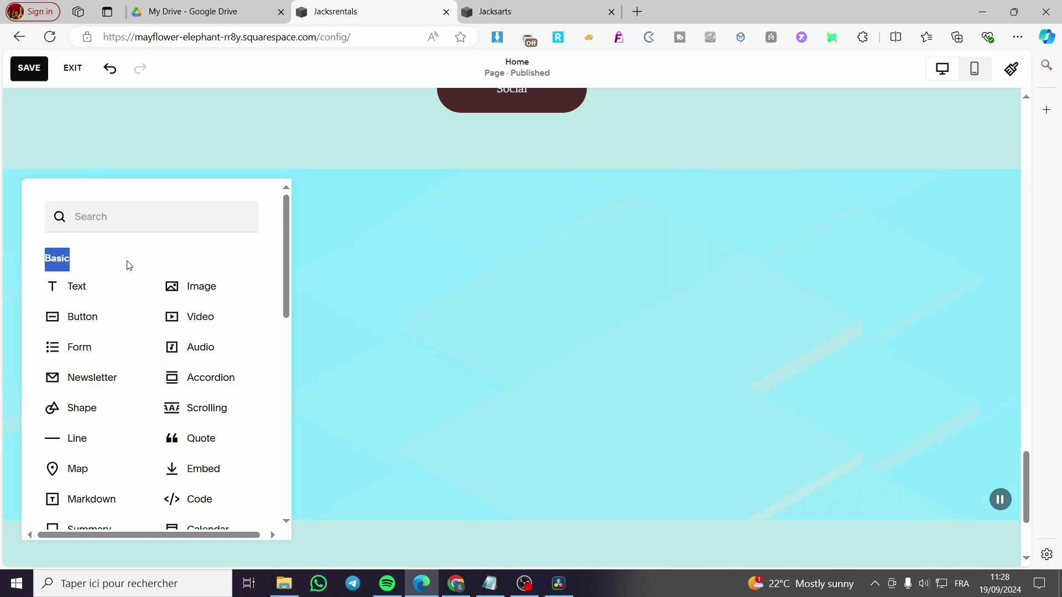
{"action": "double_click", "coordinate": [94, 265]}
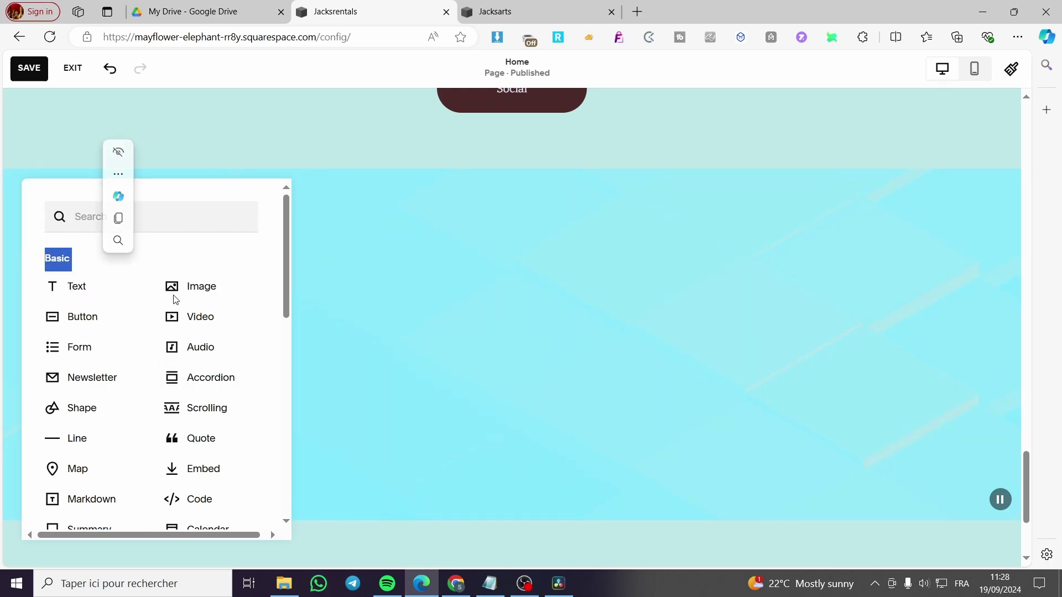
{"action": "scroll", "coordinate": [176, 301], "scroll_direction": "down", "scroll_amount": 1}
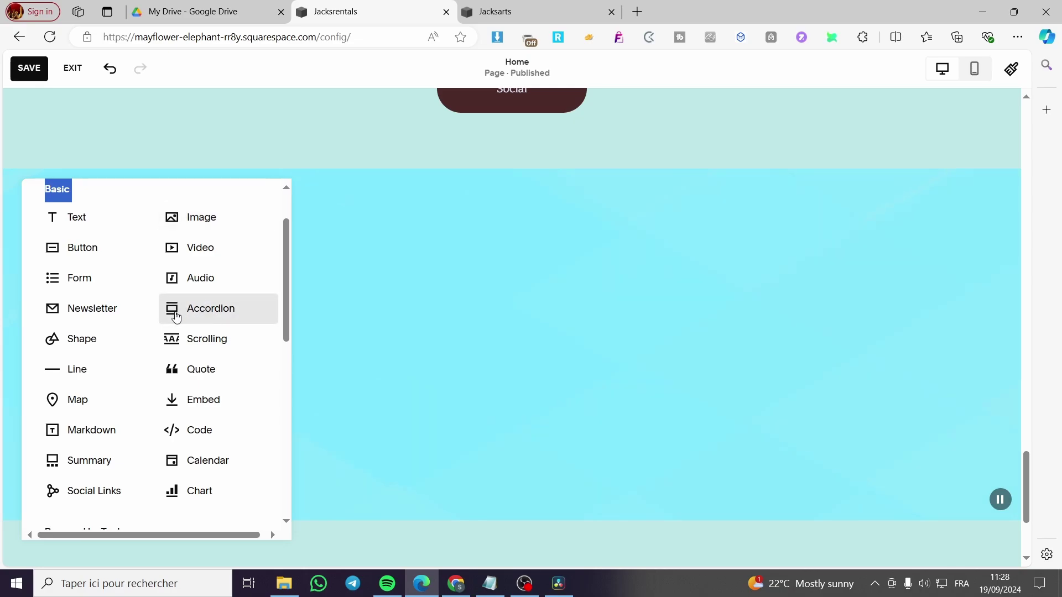
{"action": "left_click", "coordinate": [176, 313]}
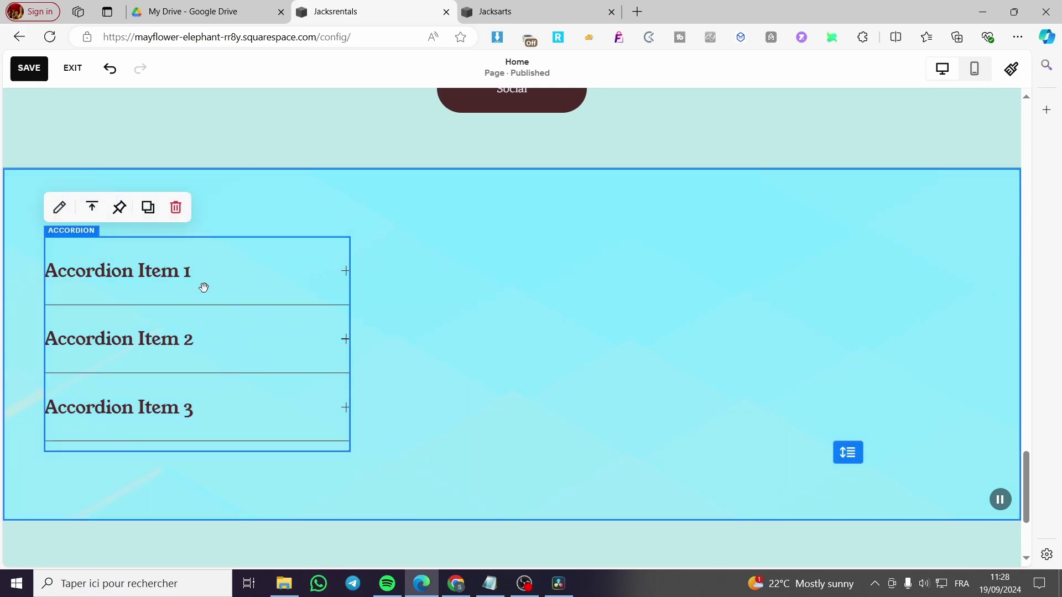
- Centre the accordion in the section and widen it with its corner handles
{"action": "left_click_drag", "start_coordinate": [203, 288], "coordinate": [490, 274]}
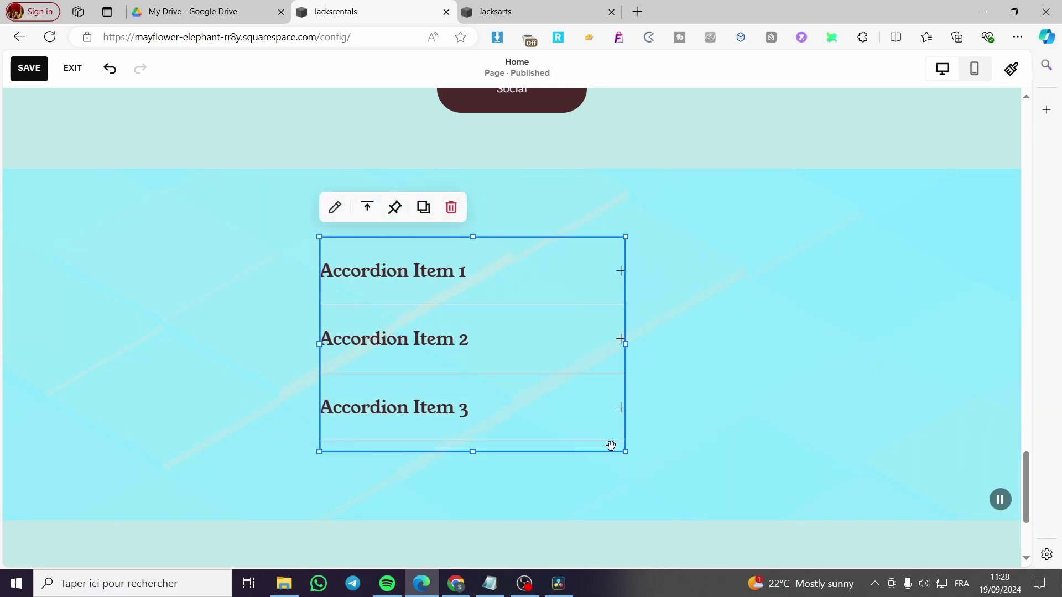
{"action": "left_click_drag", "start_coordinate": [627, 452], "coordinate": [763, 491]}
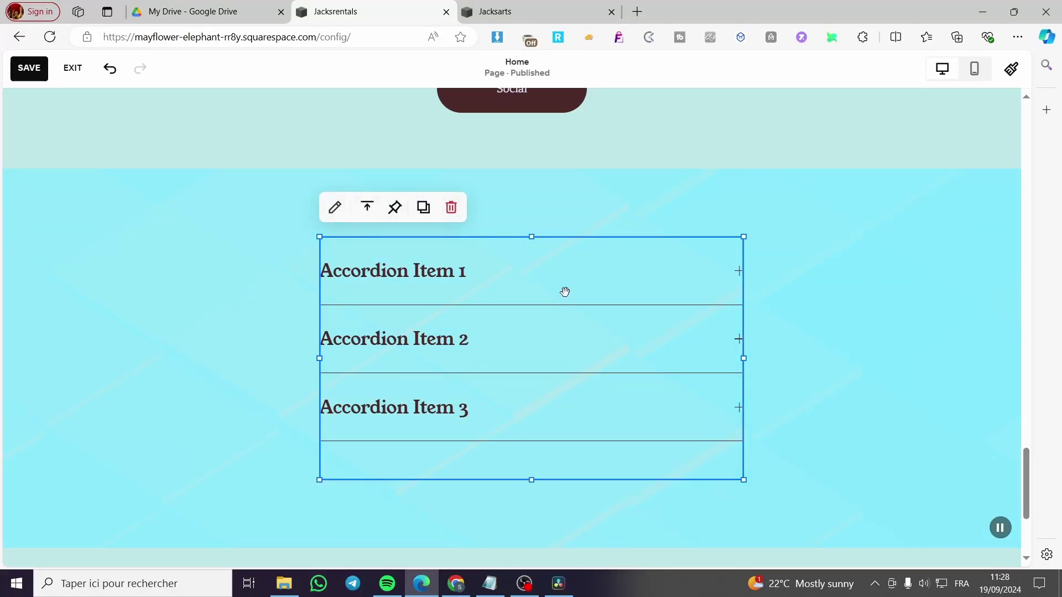
{"action": "mouse_move", "coordinate": [558, 284]}
{"action": "left_mouse_down"}
{"action": "mouse_move", "coordinate": [555, 265]}
{"action": "mouse_move", "coordinate": [569, 301]}
{"action": "mouse_move", "coordinate": [605, 299]}
{"action": "mouse_move", "coordinate": [562, 294]}
{"action": "mouse_move", "coordinate": [572, 294]}
{"action": "left_mouse_up"}
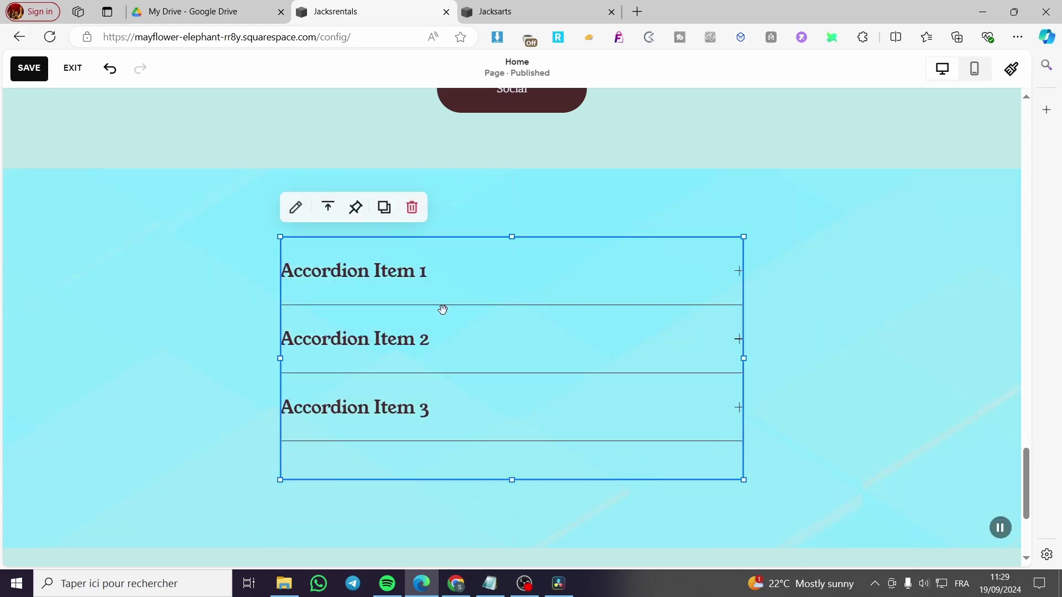
- Add a fourth accordion item and retitle the first 'How can we start dealing with your business ?'
{"action": "double_click", "coordinate": [366, 281]}
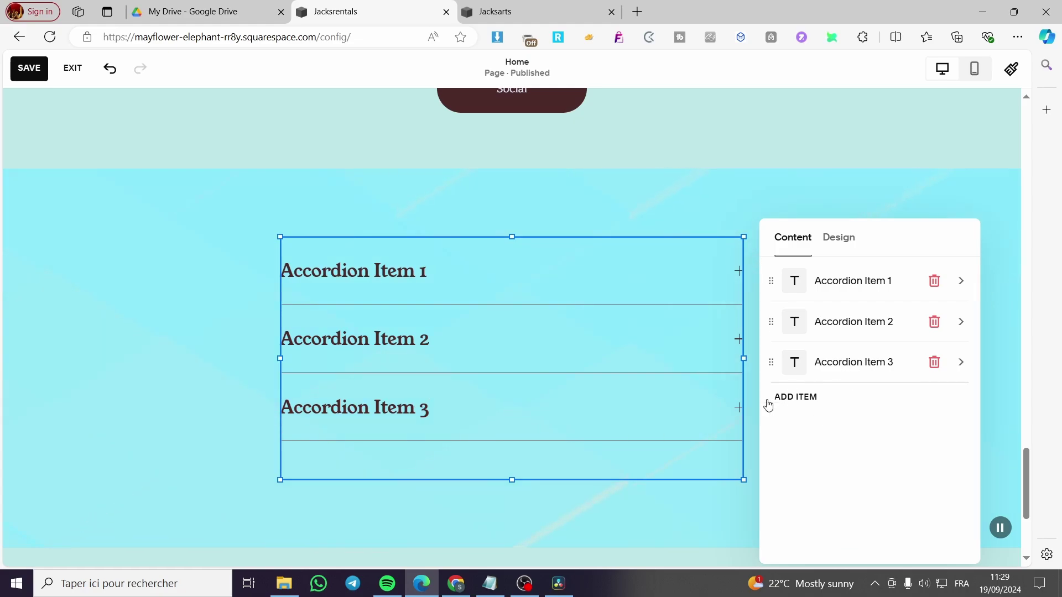
{"action": "left_click", "coordinate": [795, 396]}
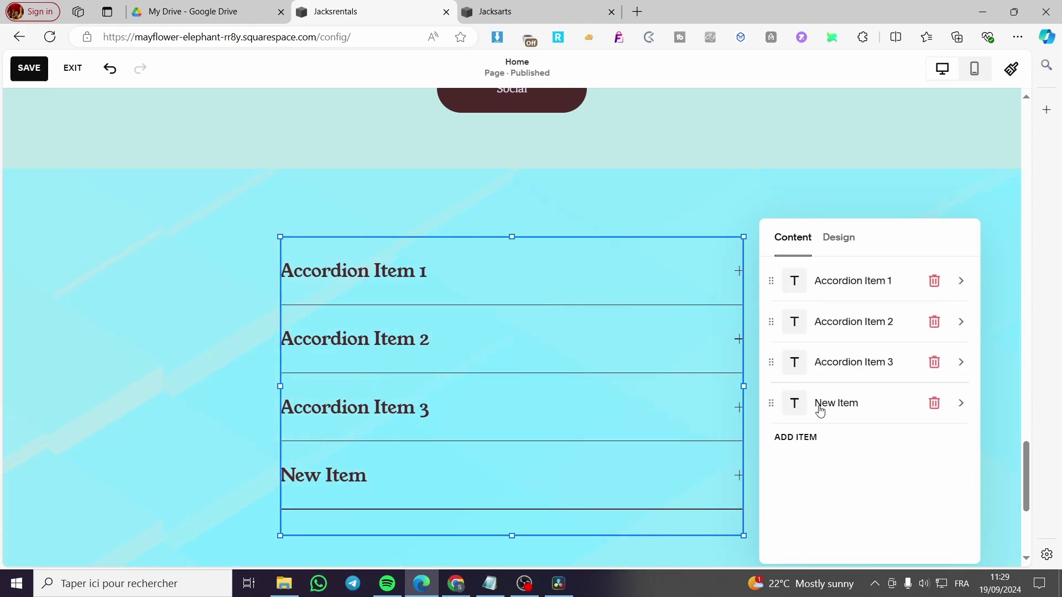
{"action": "left_click", "coordinate": [823, 288]}
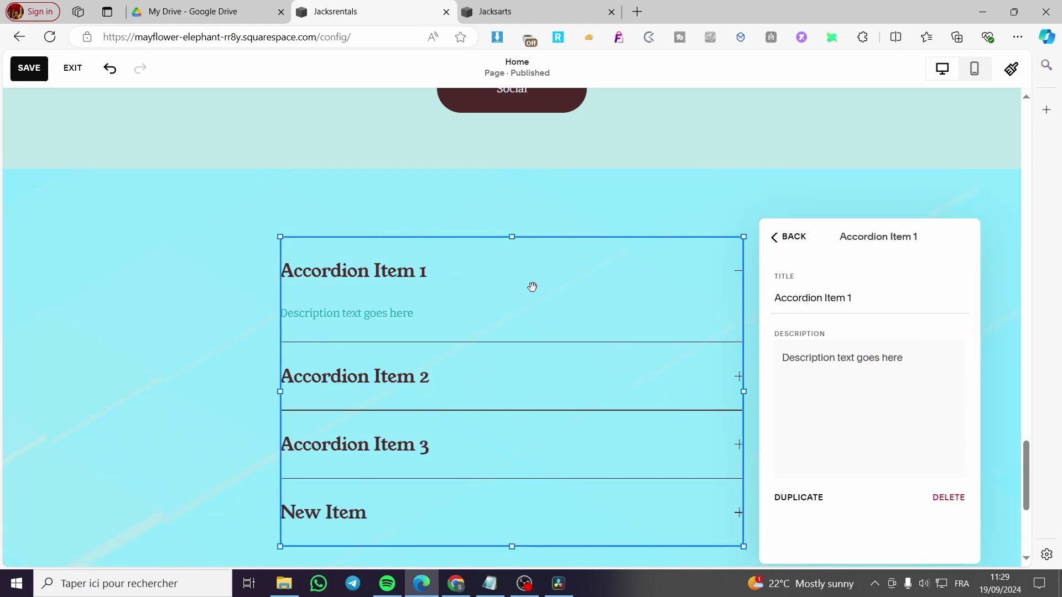
{"action": "left_click_drag", "start_coordinate": [874, 299], "coordinate": [760, 306]}
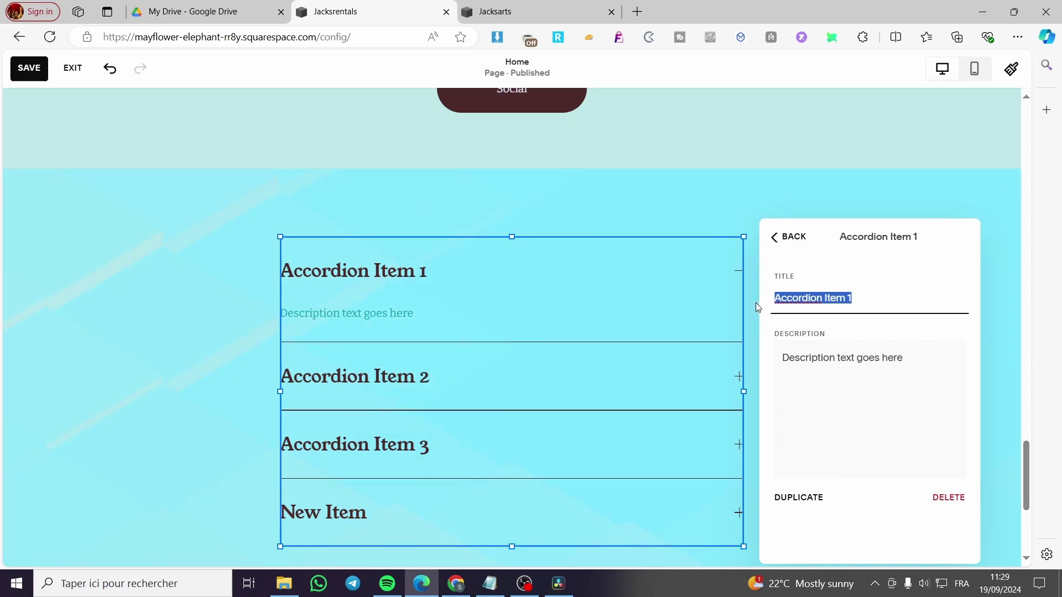
{"action": "type", "text": "How"}
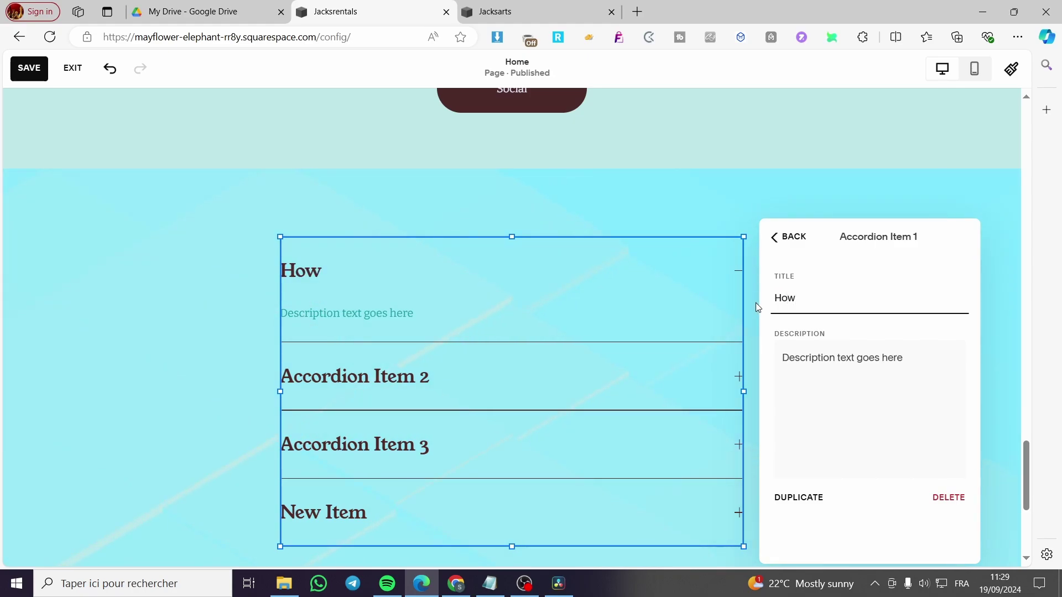
{"action": "type", "text": " can we s"}
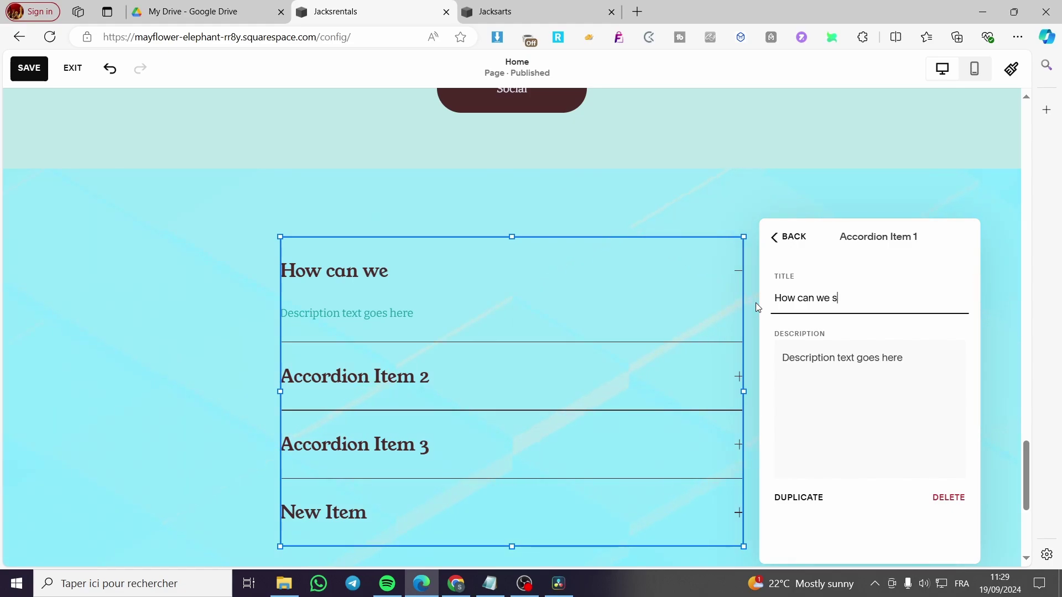
{"action": "type", "text": "tart dealing w"}
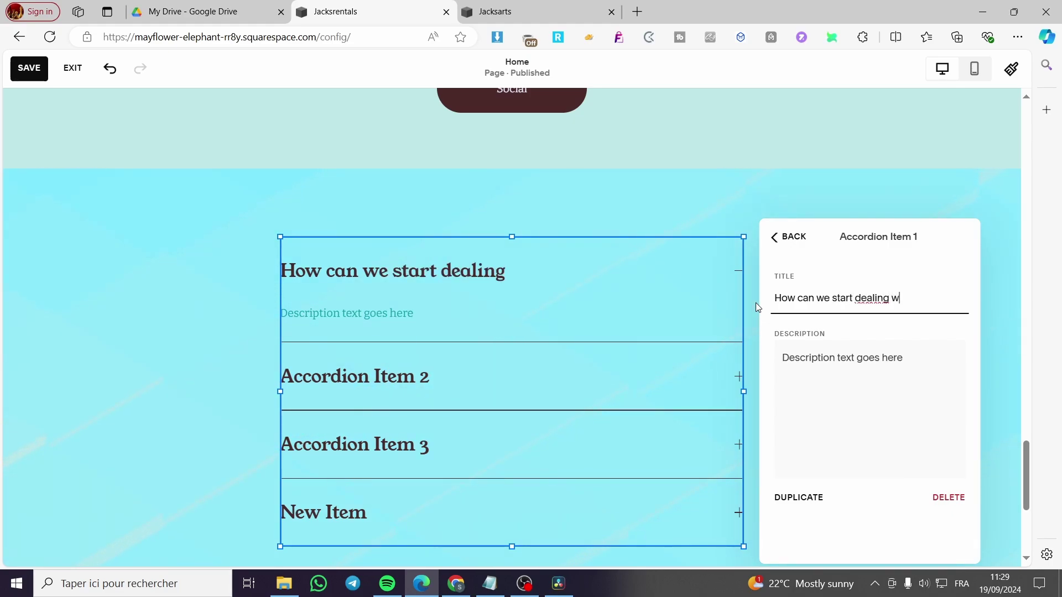
{"action": "type", "text": "ith  your"}
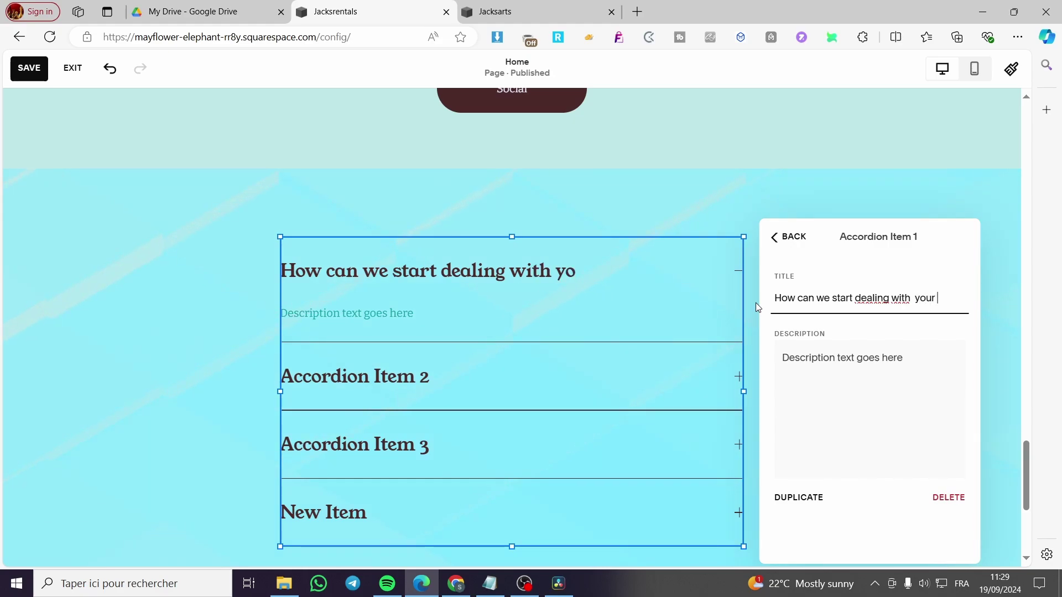
{"action": "type", "text": " business"}
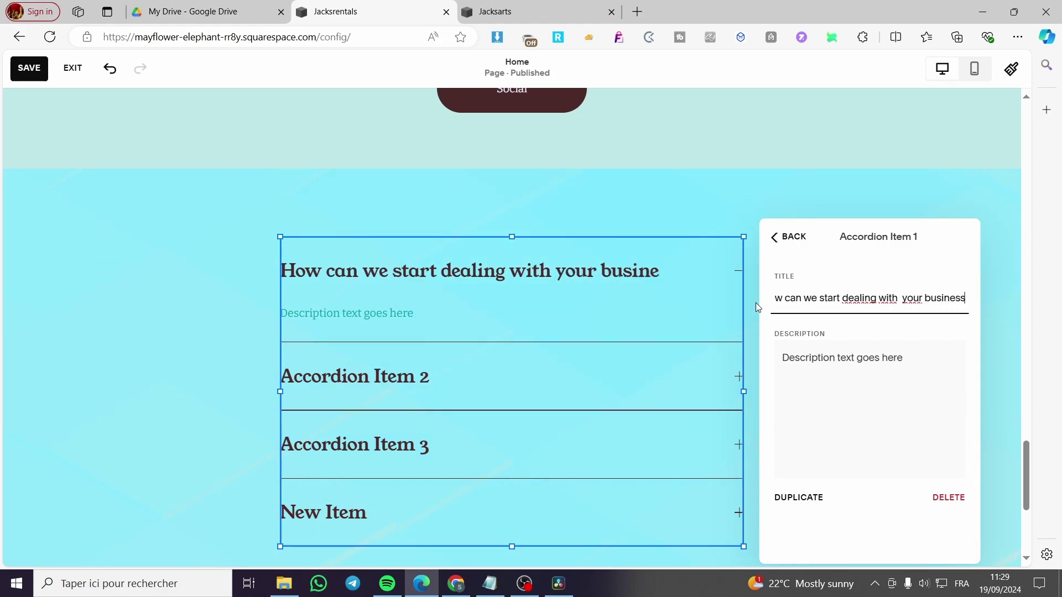
{"action": "type", "text": " ?"}
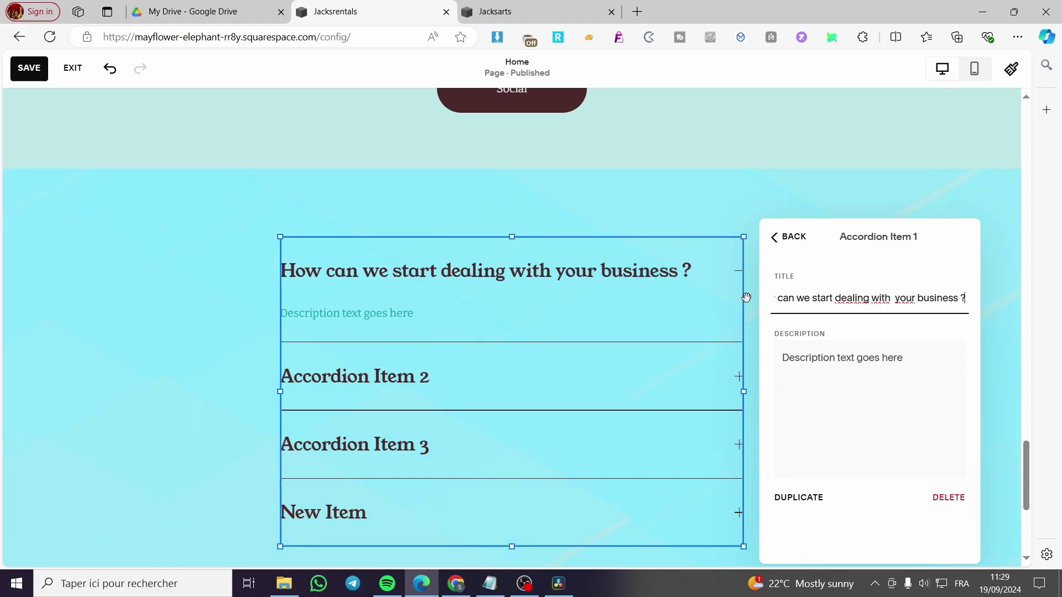
- Extend the first item's description with extra lines of the pasted placeholder sentence
{"action": "left_click", "coordinate": [909, 390]}
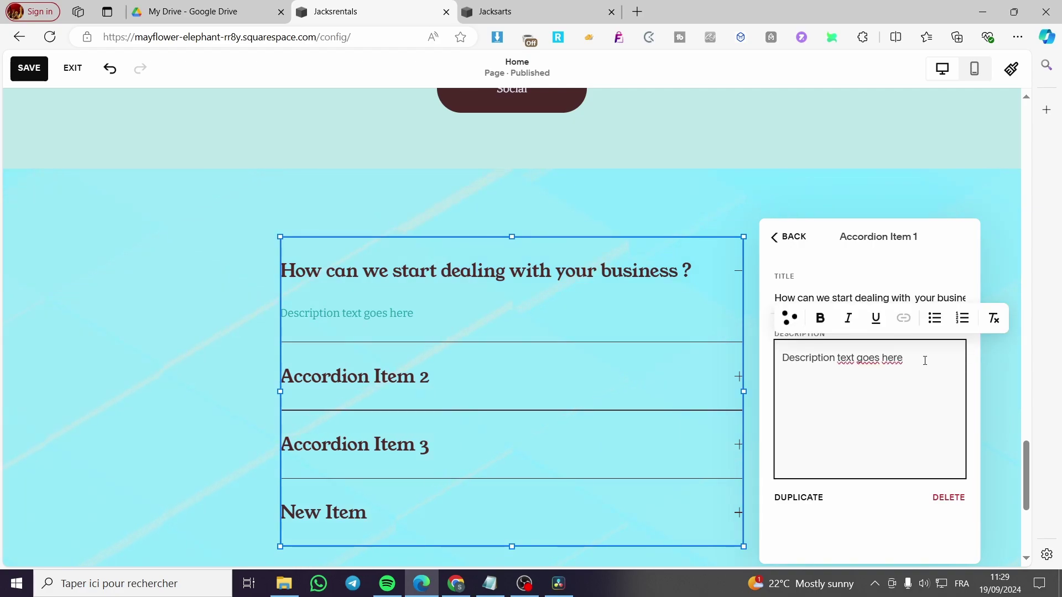
{"action": "left_click_drag", "start_coordinate": [921, 357], "coordinate": [755, 364]}
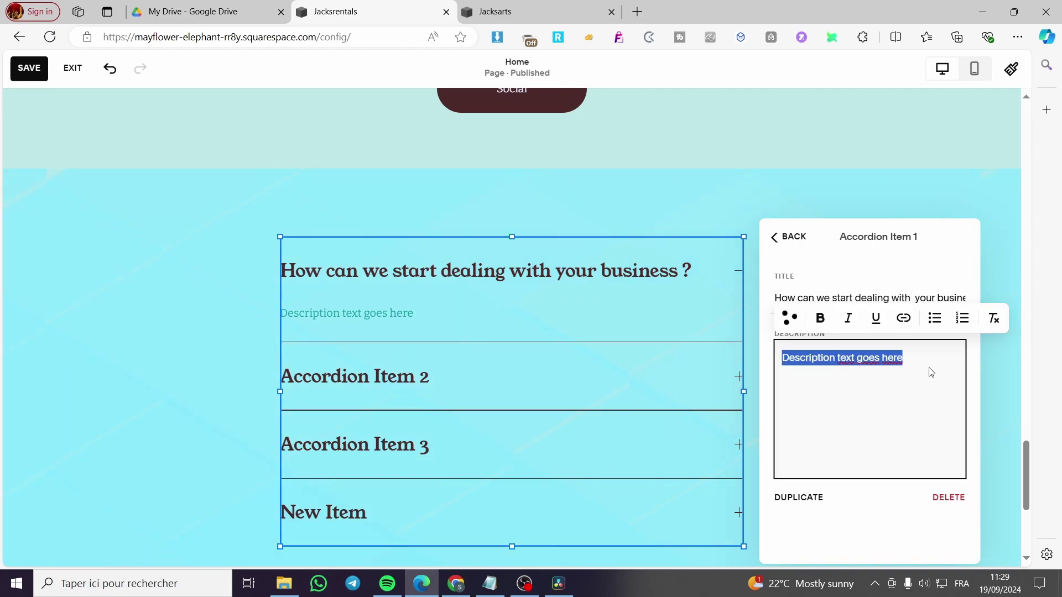
{"action": "left_click_drag", "start_coordinate": [903, 358], "coordinate": [774, 363]}
{"action": "key", "text": "ctrl+c"}
{"action": "left_click", "coordinate": [921, 359]}
{"action": "type", "text": "."}
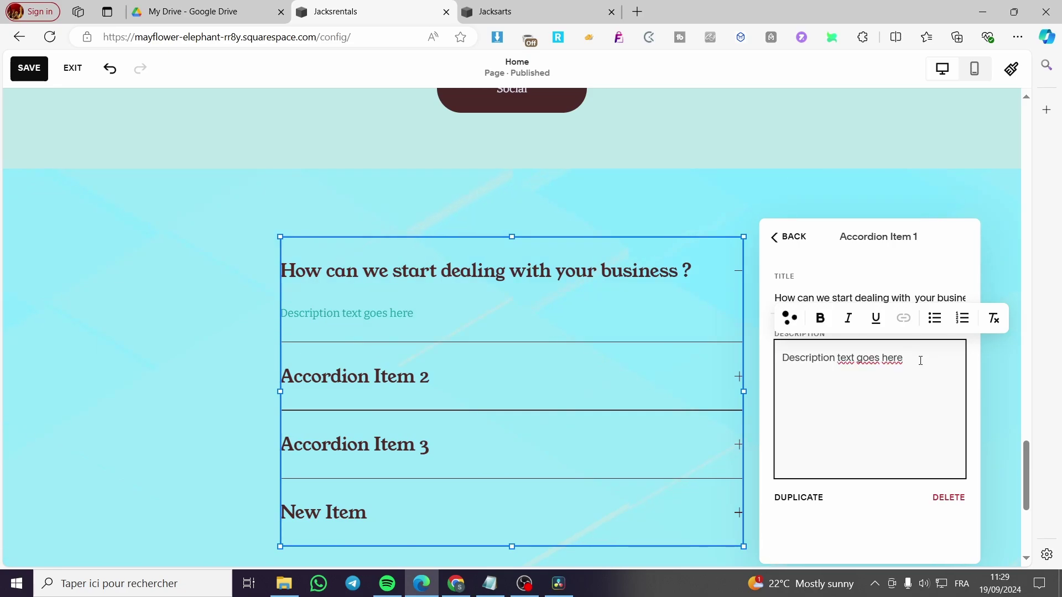
{"action": "key", "text": "Return"}
{"action": "key", "text": "ctrl+v"}
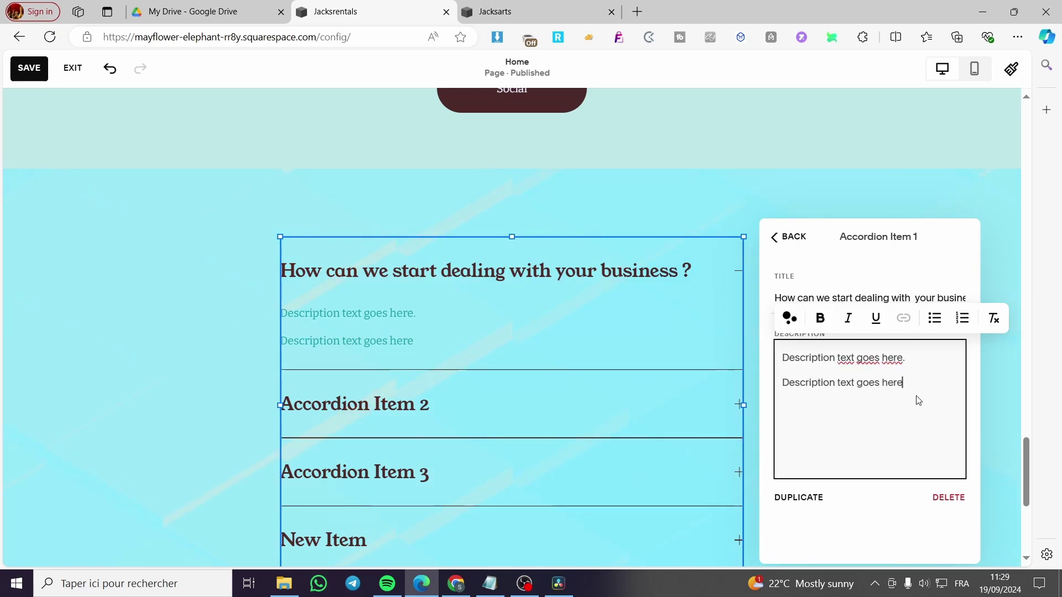
{"action": "key", "text": "Return"}
{"action": "key", "text": "ctrl+v"}
{"action": "key", "text": "ctrl+v"}
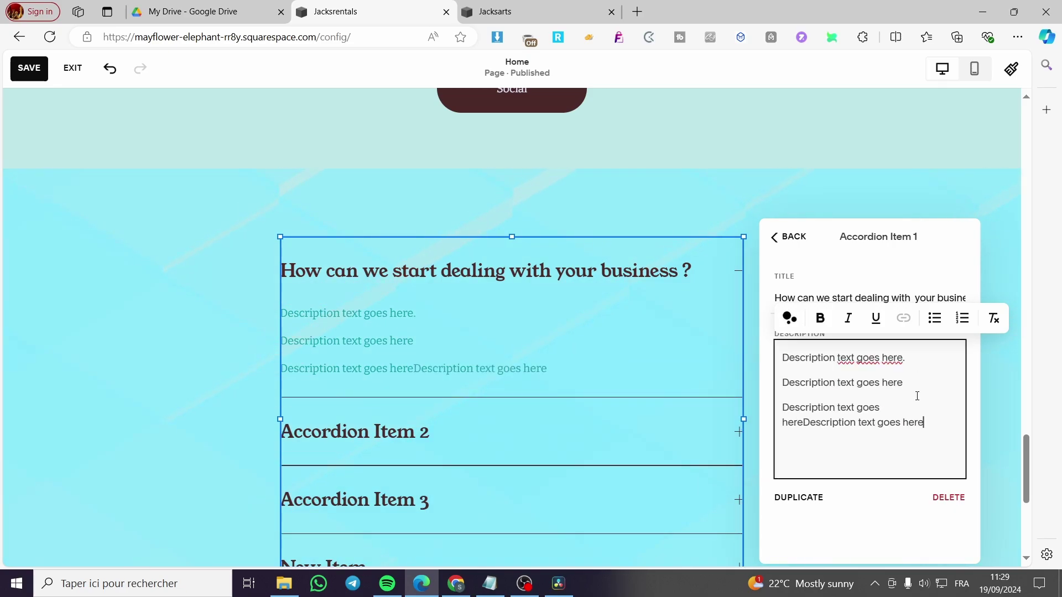
{"action": "key", "text": "ctrl+v"}
{"action": "key", "text": "ctrl+v"}
{"action": "key", "text": "ctrl+v"}
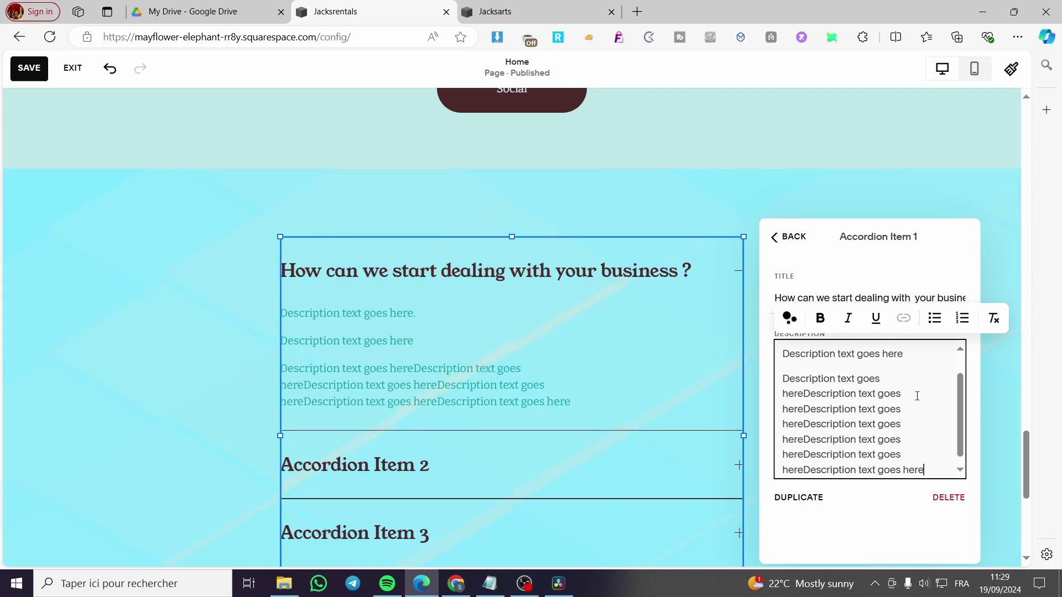
{"action": "left_click", "coordinate": [919, 261]}
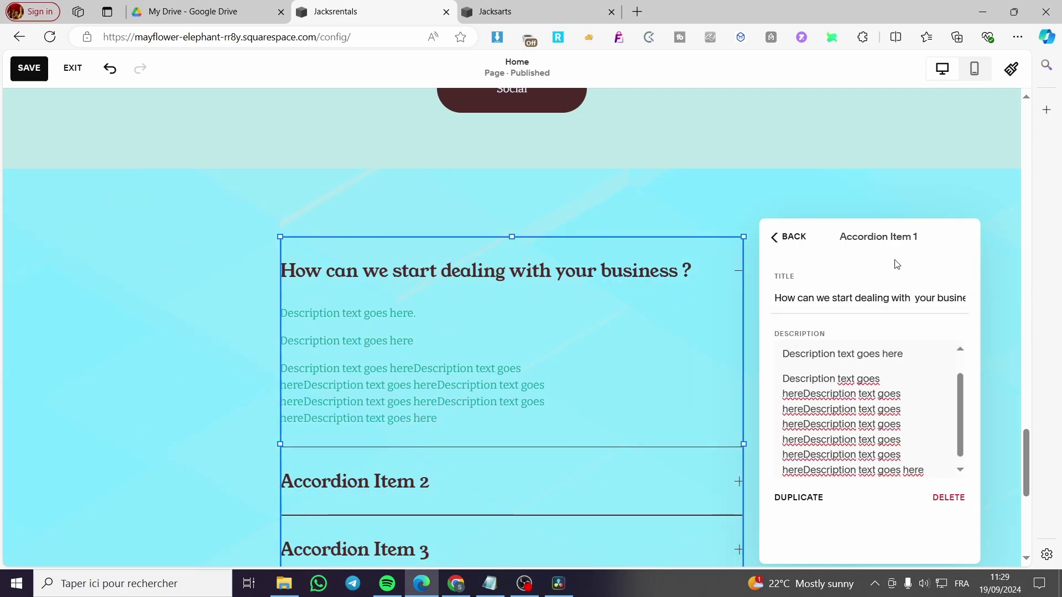
{"action": "left_click", "coordinate": [803, 246]}
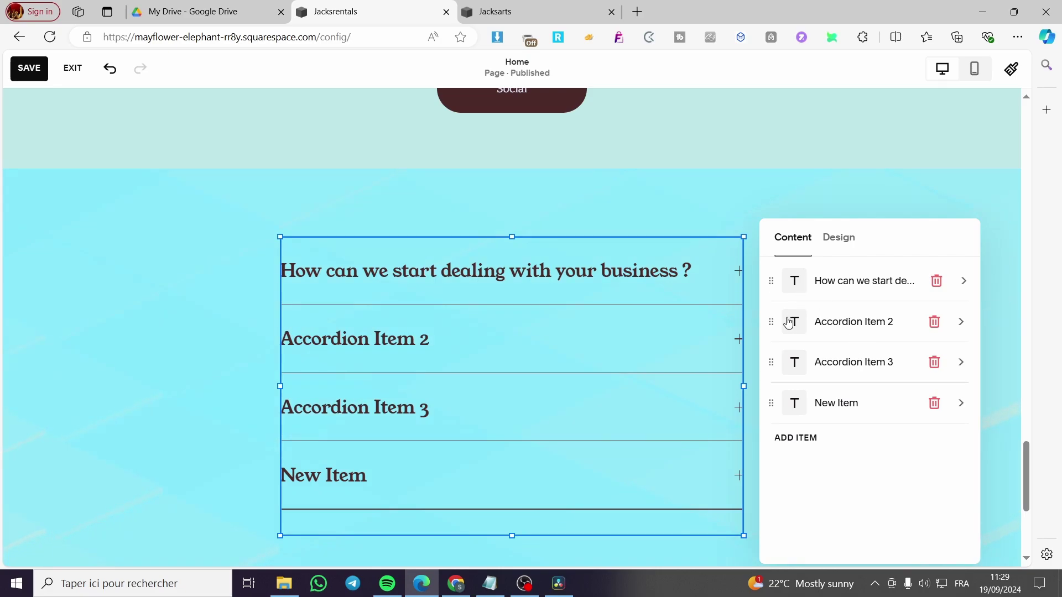
- Retitle the second accordion item 'How can i book an appointement', fixing the misspelling
{"action": "left_click", "coordinate": [828, 323]}
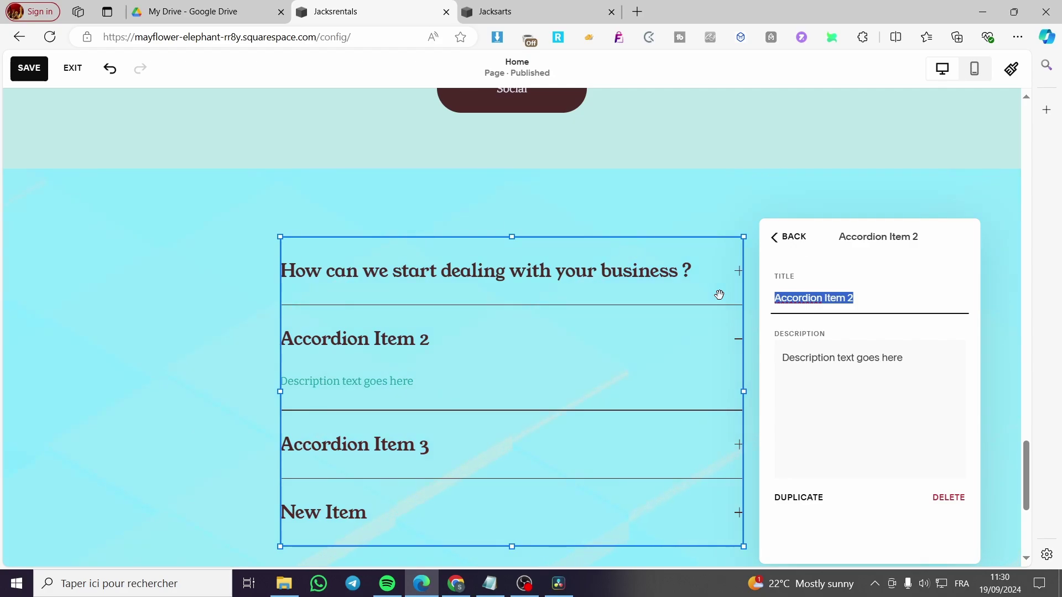
{"action": "type", "text": "Hw"}
{"action": "type", "text": "w "}
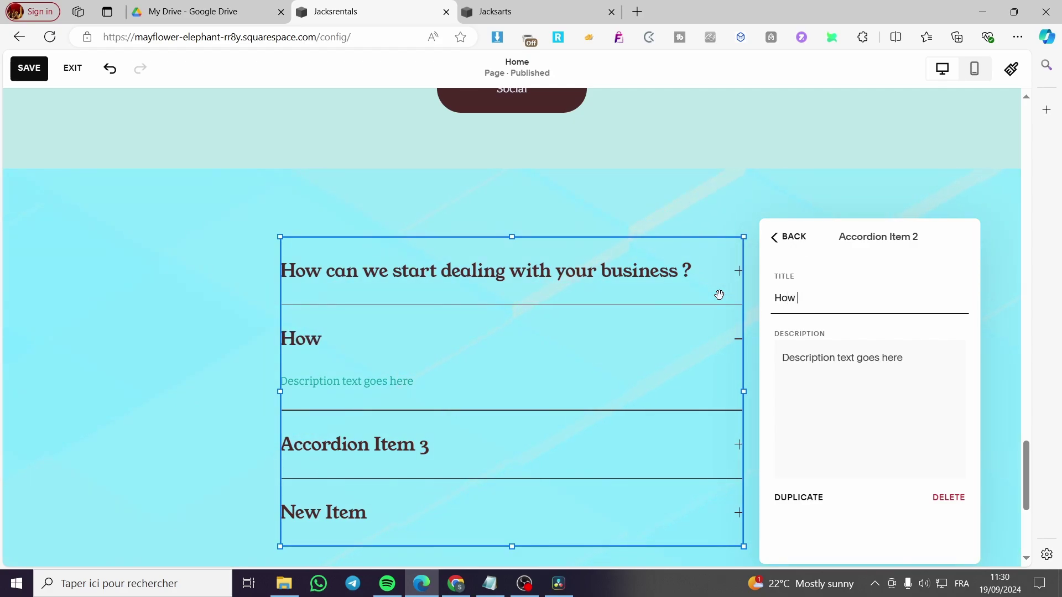
{"action": "type", "text": "can i b"}
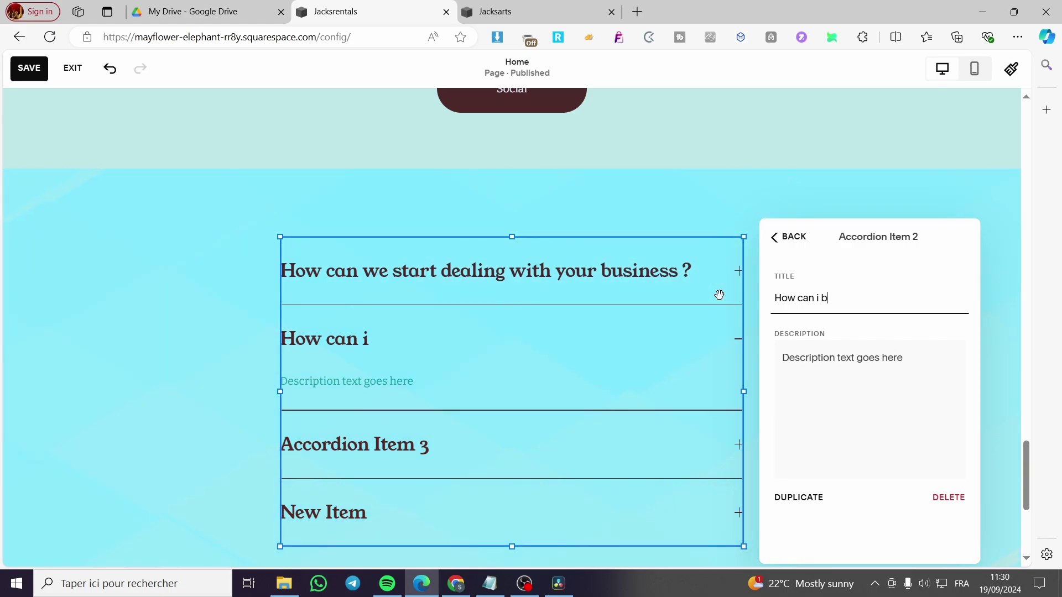
{"action": "type", "text": "ook i"}
{"action": "type", "text": "n a"}
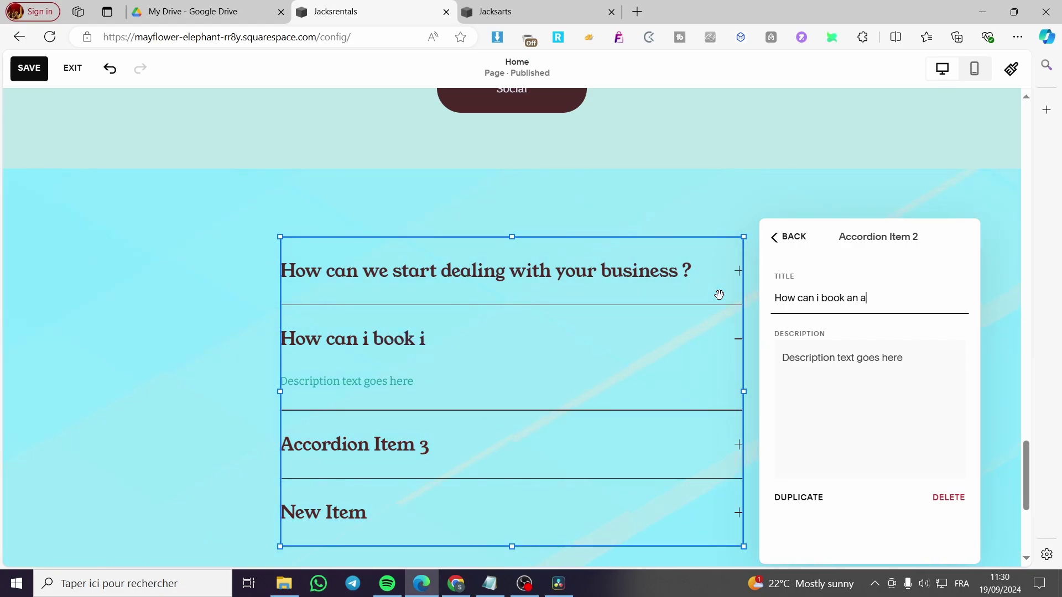
{"action": "type", "text": "ppointm"}
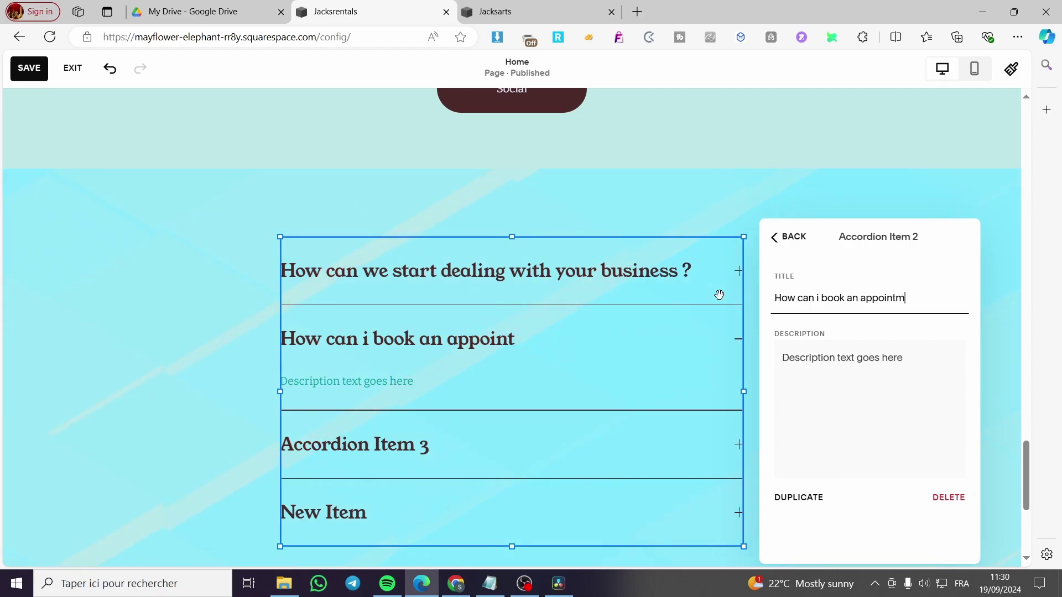
{"action": "type", "text": "ent"}
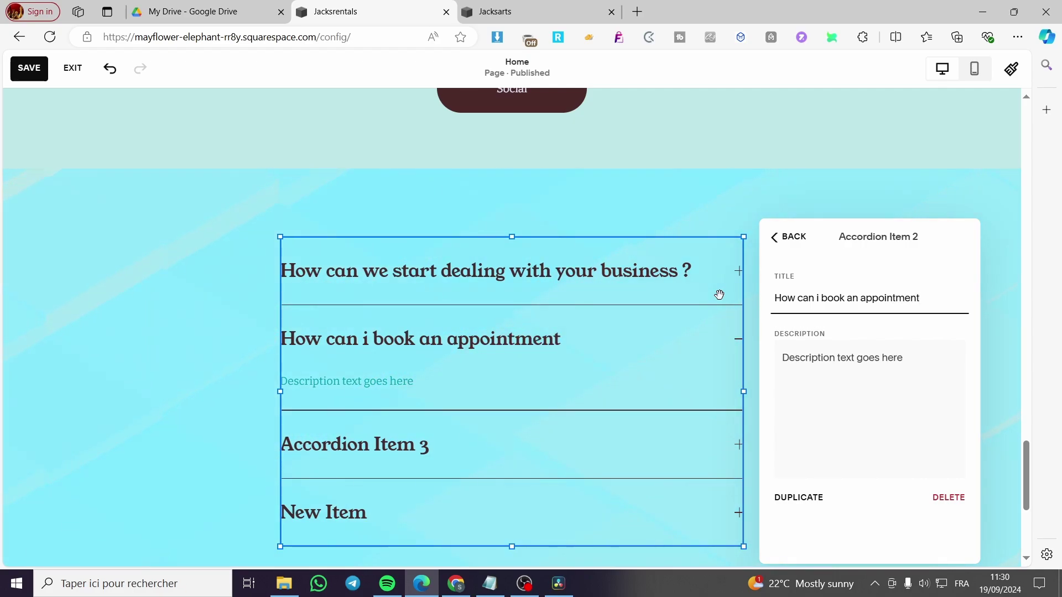
{"action": "right_click", "coordinate": [878, 298]}
{"action": "left_click", "coordinate": [884, 308]}
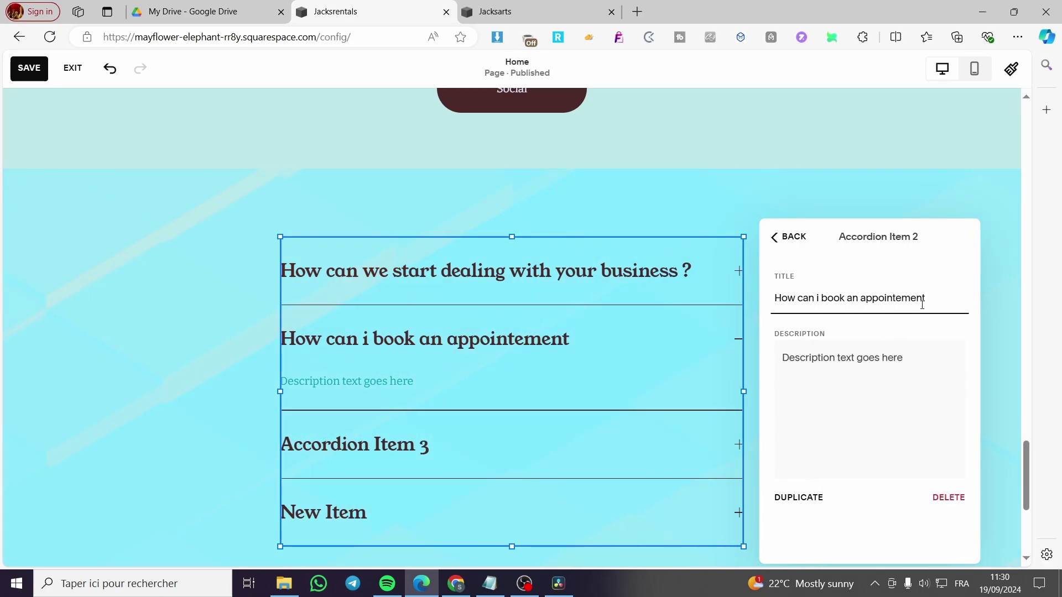
- Fill its description with six placeholder lines, then delete the extra New Item
{"action": "left_click", "coordinate": [864, 361]}
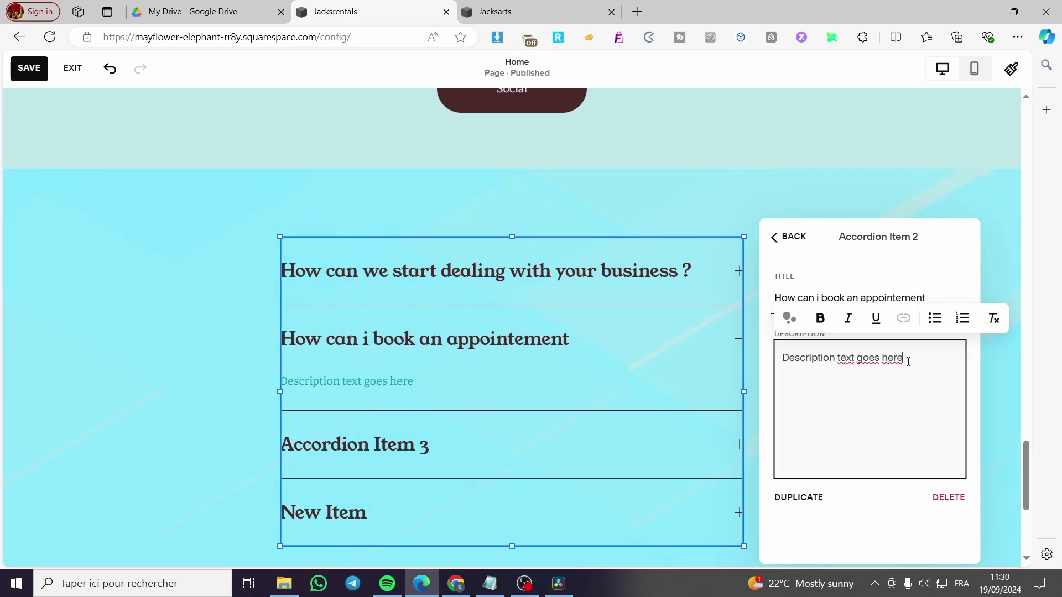
{"action": "key", "text": "ctrl+a"}
{"action": "key", "text": "ctrl+c"}
{"action": "left_click", "coordinate": [909, 359]}
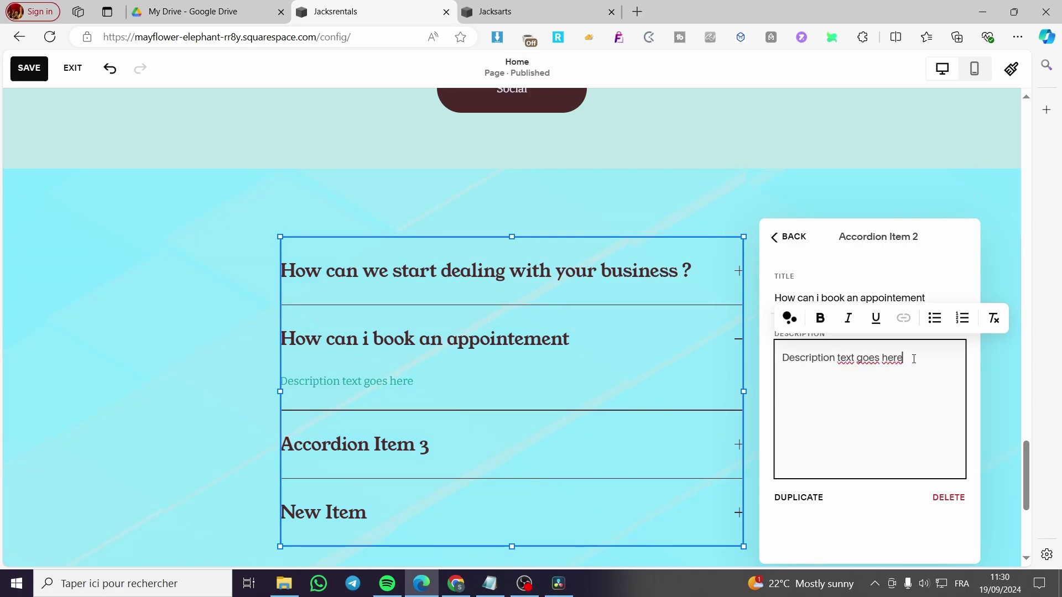
{"action": "key", "text": "Return"}
{"action": "key", "text": "ctrl+v"}
{"action": "key", "text": "Return"}
{"action": "key", "text": "ctrl+v"}
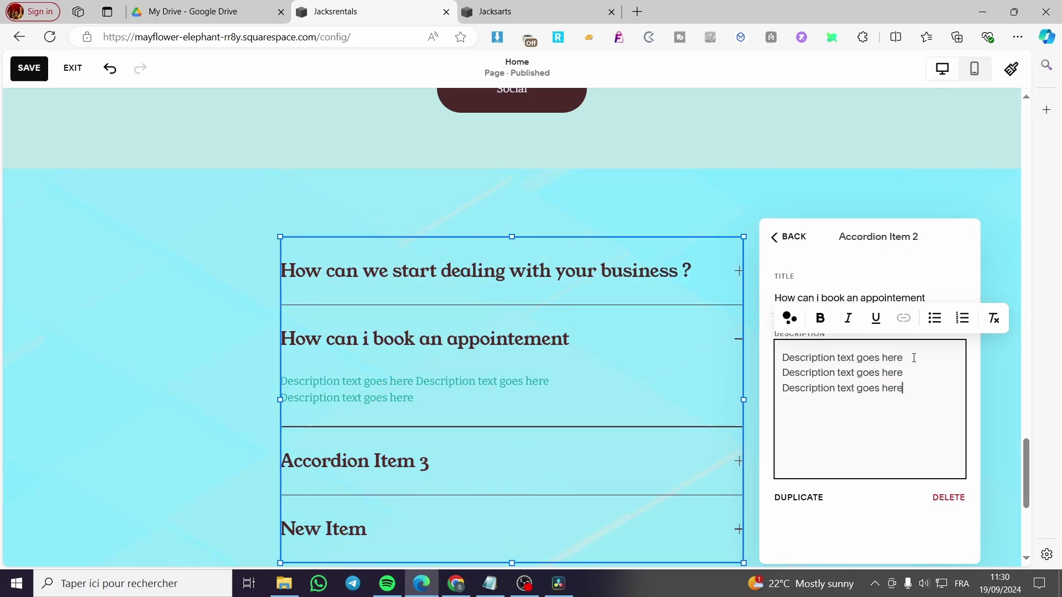
{"action": "key", "text": "Return"}
{"action": "key", "text": "ctrl+v"}
{"action": "key", "text": "Return"}
{"action": "key", "text": "ctrl+v"}
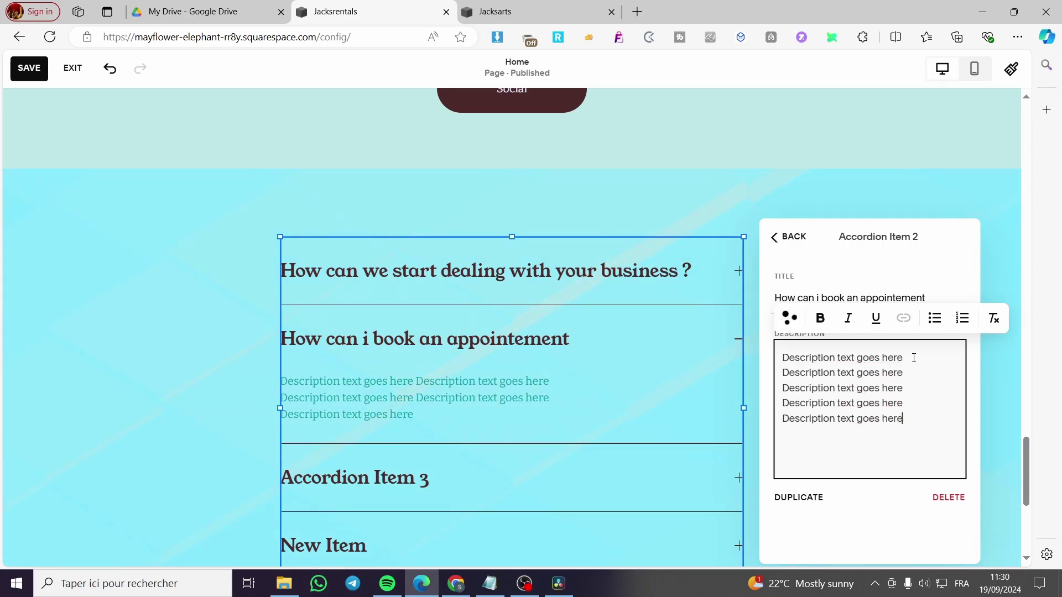
{"action": "key", "text": "Return"}
{"action": "key", "text": "ctrl+v"}
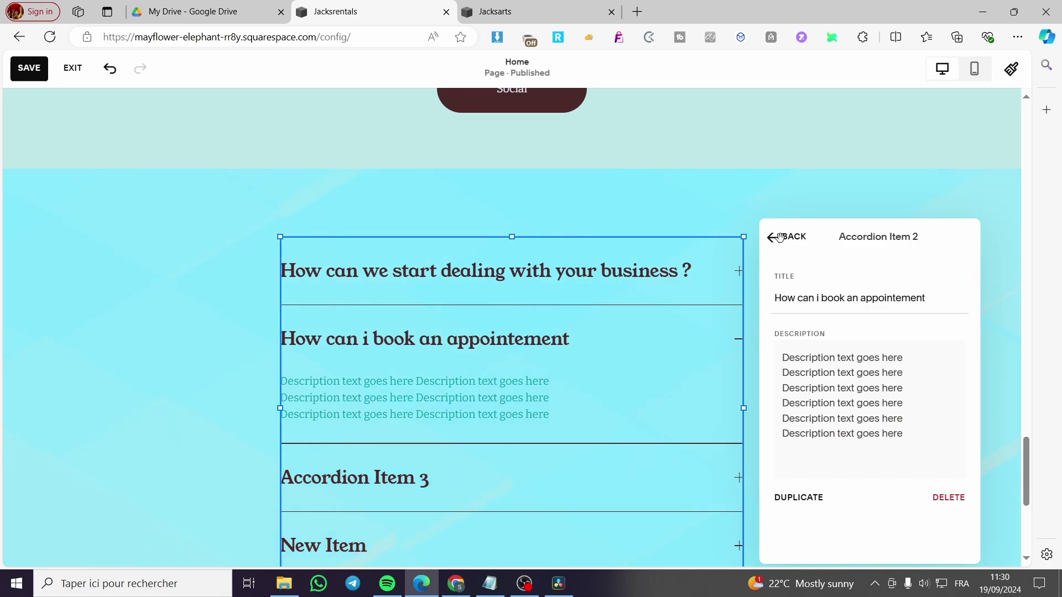
{"action": "left_click", "coordinate": [774, 237]}
{"action": "left_click", "coordinate": [935, 403]}
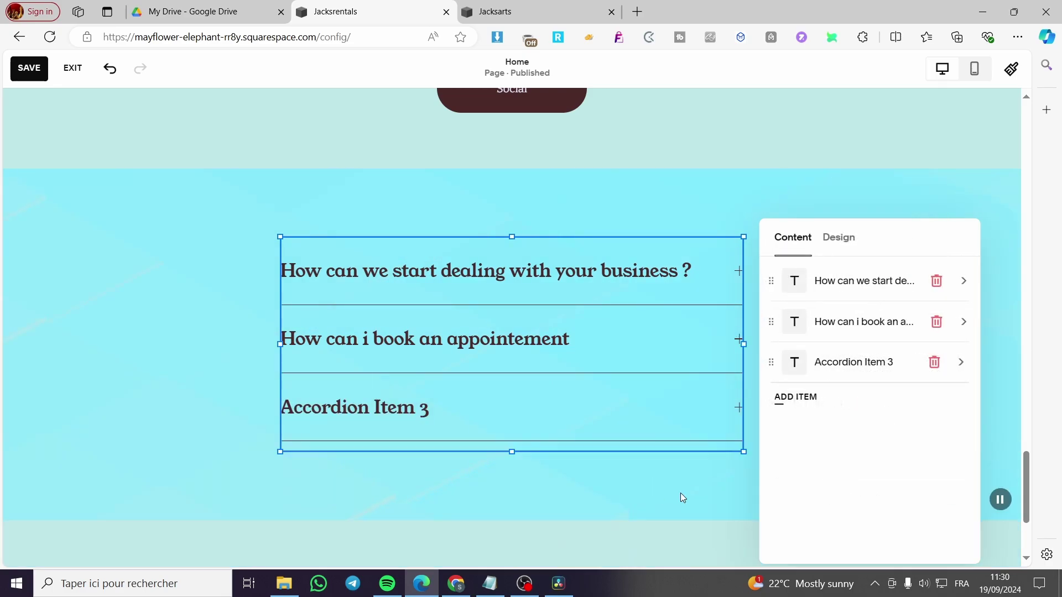
- Change Accordion Item 3's title to 'Should we pay in advance to receive the service ?'
{"action": "left_click", "coordinate": [887, 365]}
{"action": "left_click_drag", "start_coordinate": [868, 299], "coordinate": [707, 309]}
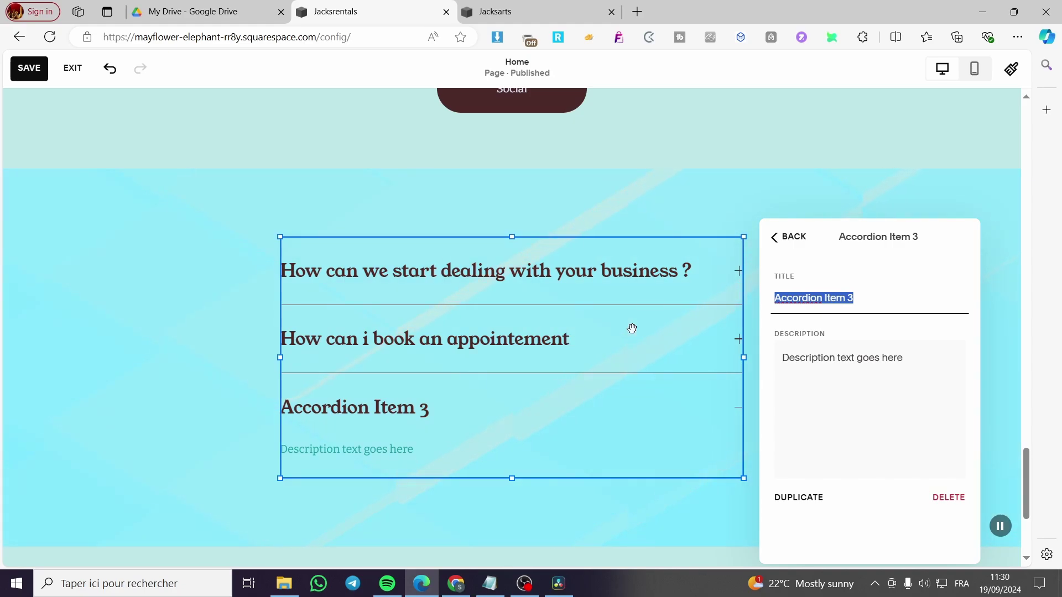
{"action": "type", "text": "How can "}
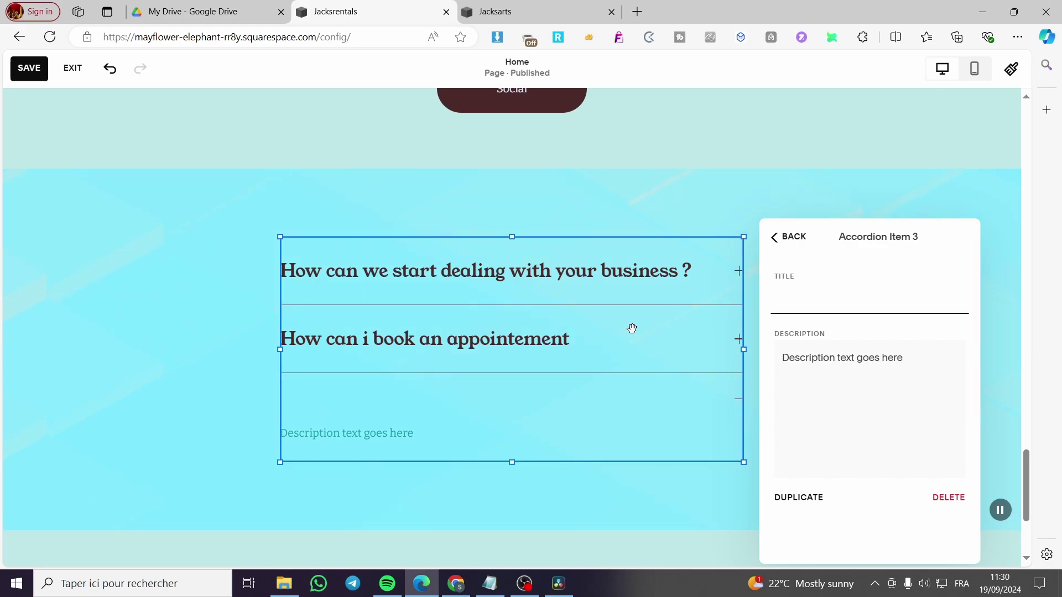
{"action": "type", "text": "Should we "}
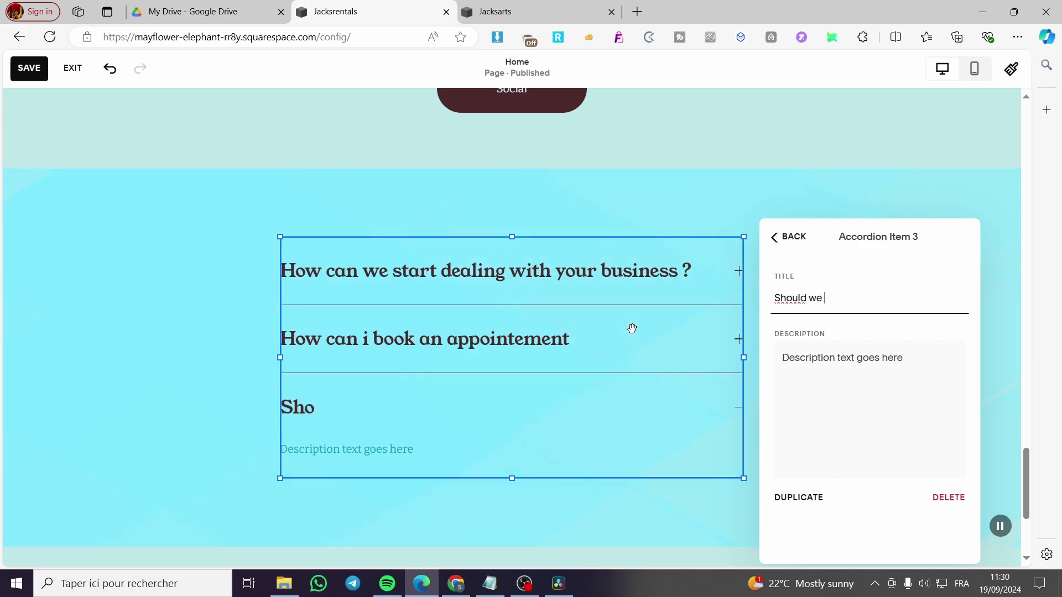
{"action": "type", "text": "pay i"}
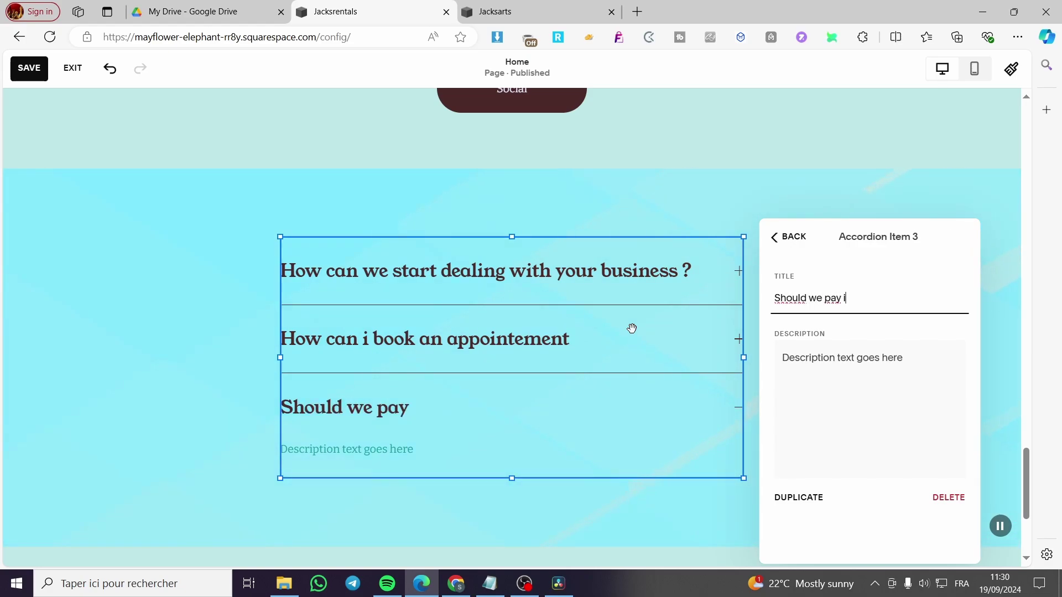
{"action": "type", "text": "n advance t"}
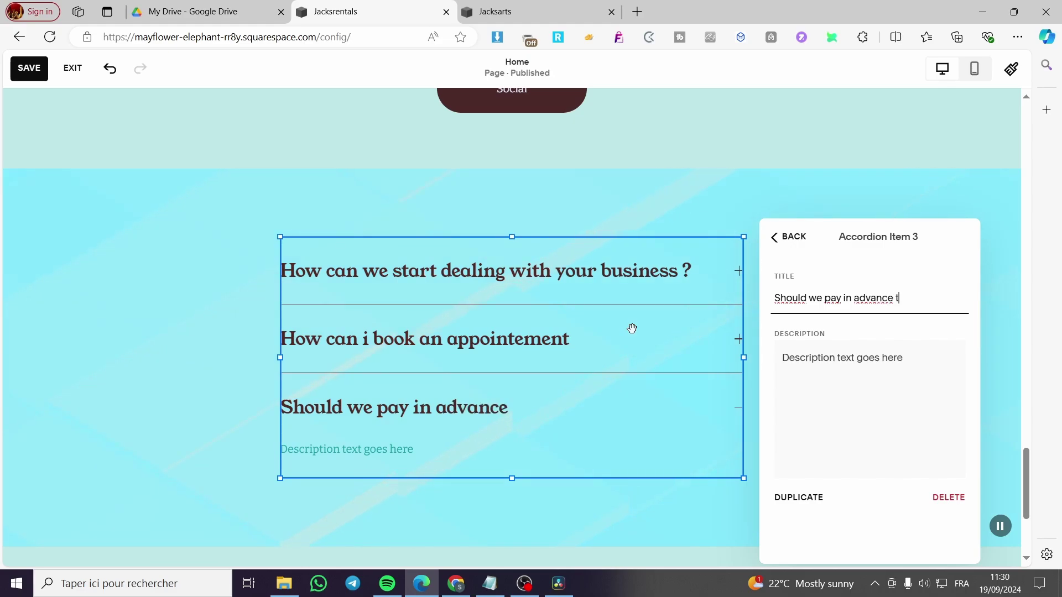
{"action": "type", "text": "o receive "}
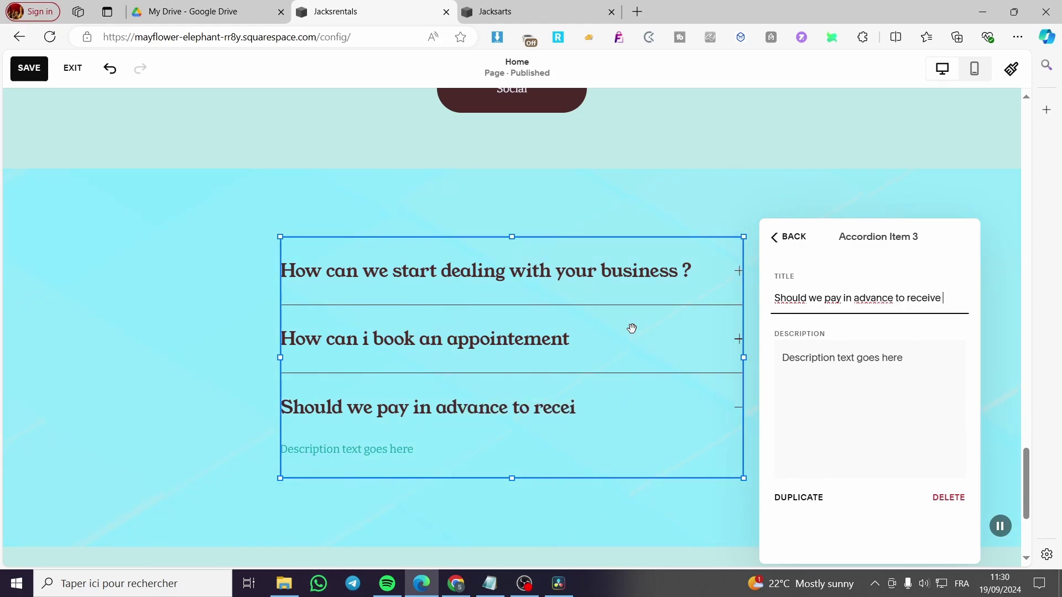
{"action": "type", "text": "the servi"}
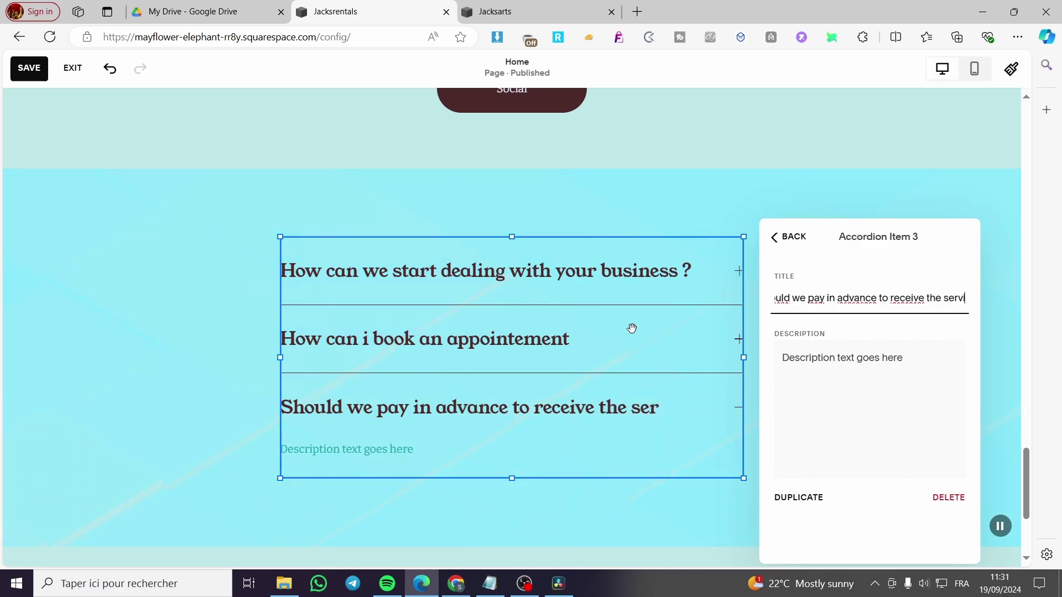
{"action": "type", "text": "ce ?"}
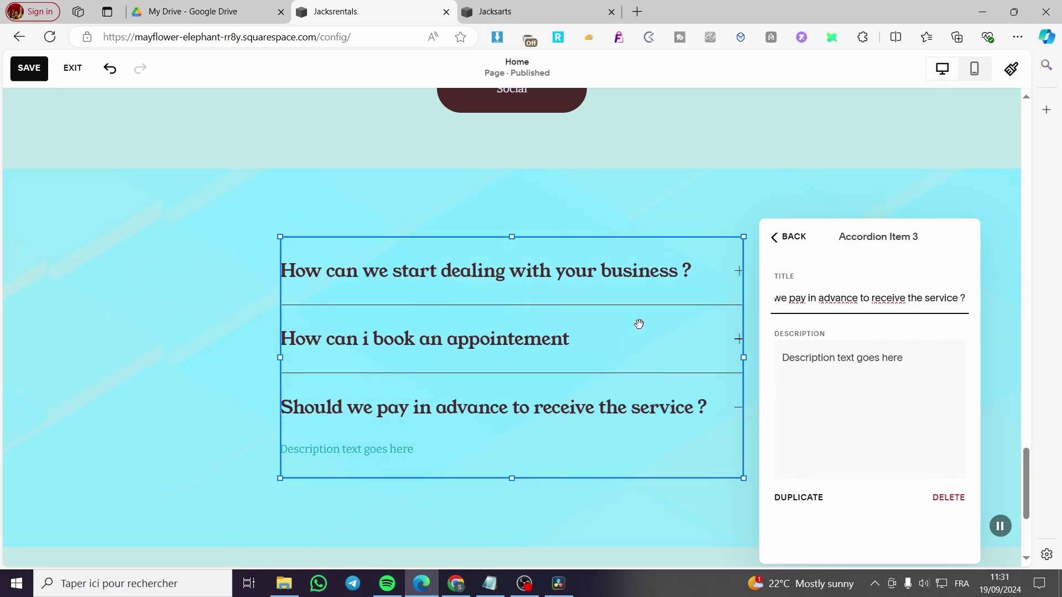
{"action": "left_click", "coordinate": [794, 242]}
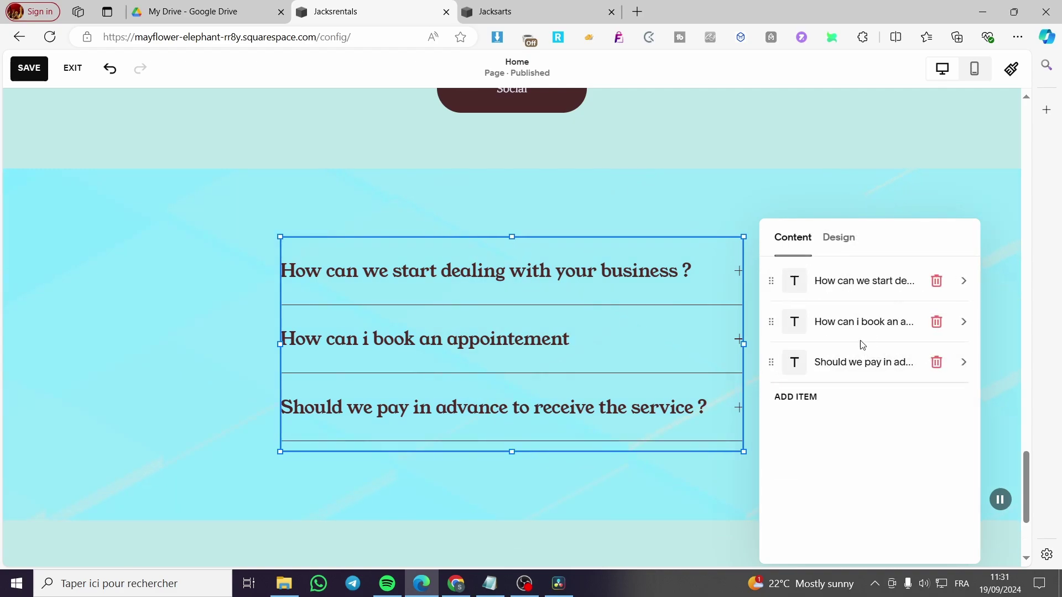
- Append '?' to the title 'How can i book an appointement'
{"action": "left_click", "coordinate": [844, 339]}
{"action": "left_click", "coordinate": [943, 299]}
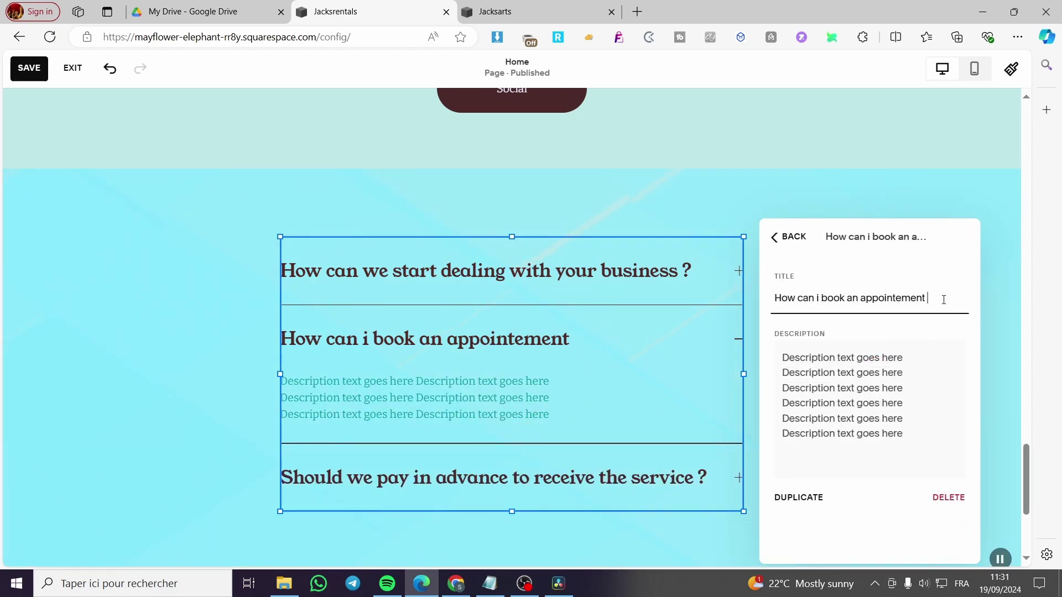
{"action": "type", "text": "?"}
{"action": "left_click", "coordinate": [798, 248]}
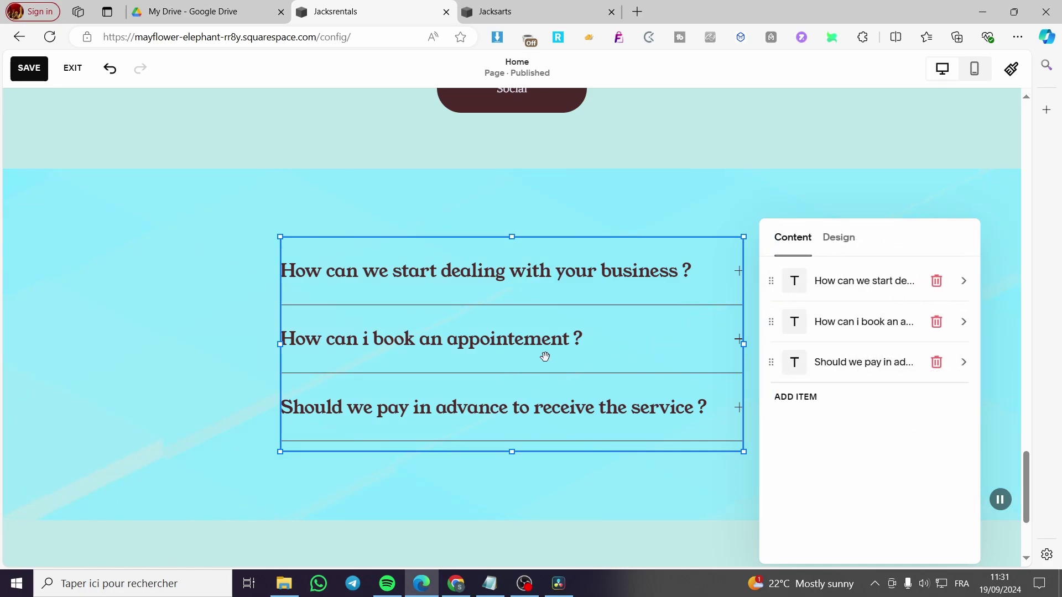
- Reselect the accordion and open the first question item for editing
{"action": "left_click", "coordinate": [836, 210]}
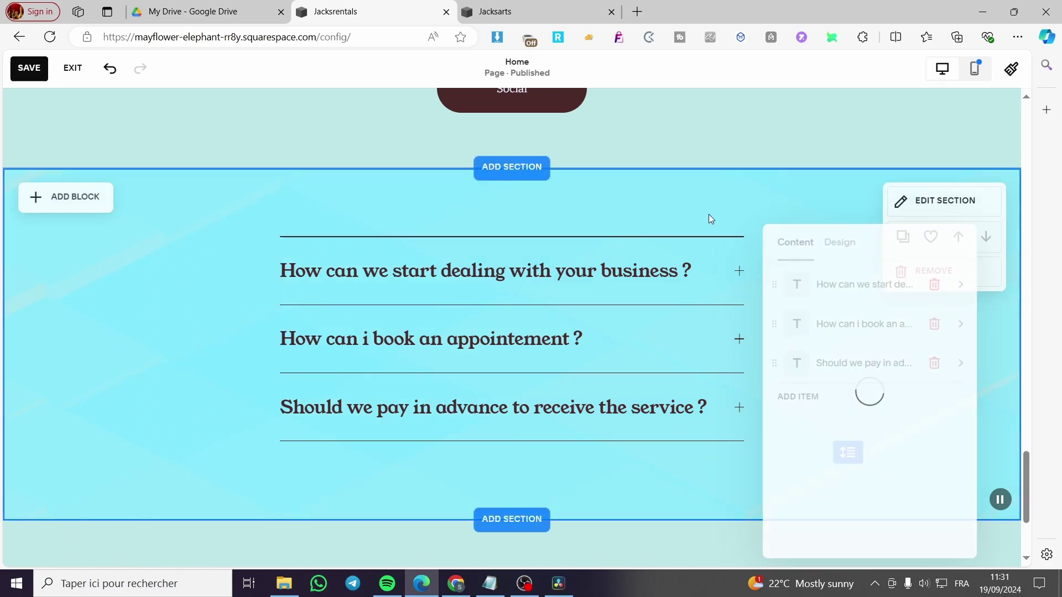
{"action": "left_click", "coordinate": [720, 270]}
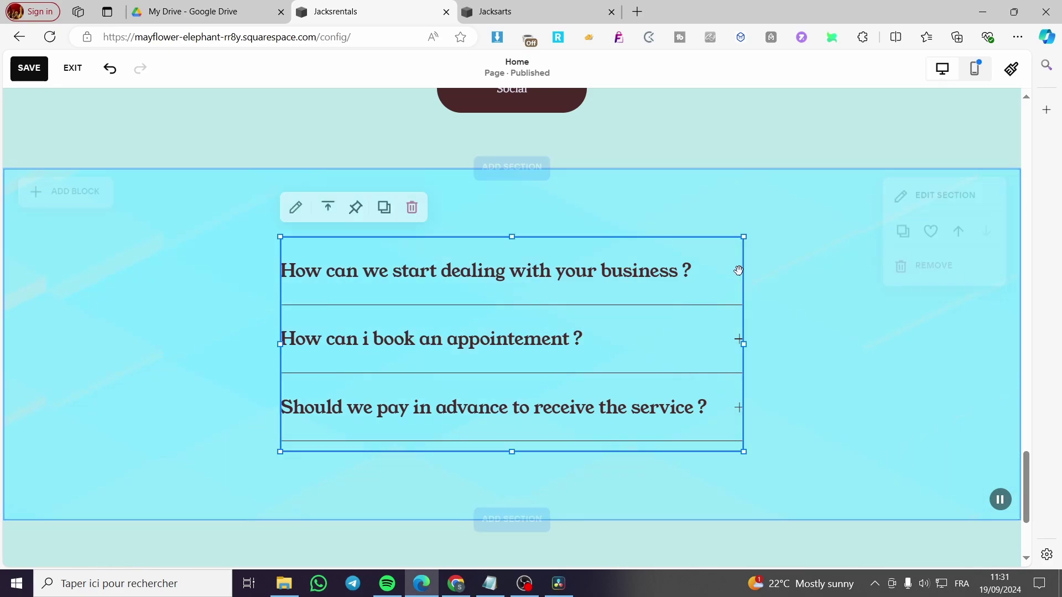
{"action": "left_click", "coordinate": [667, 274]}
{"action": "left_click", "coordinate": [828, 283]}
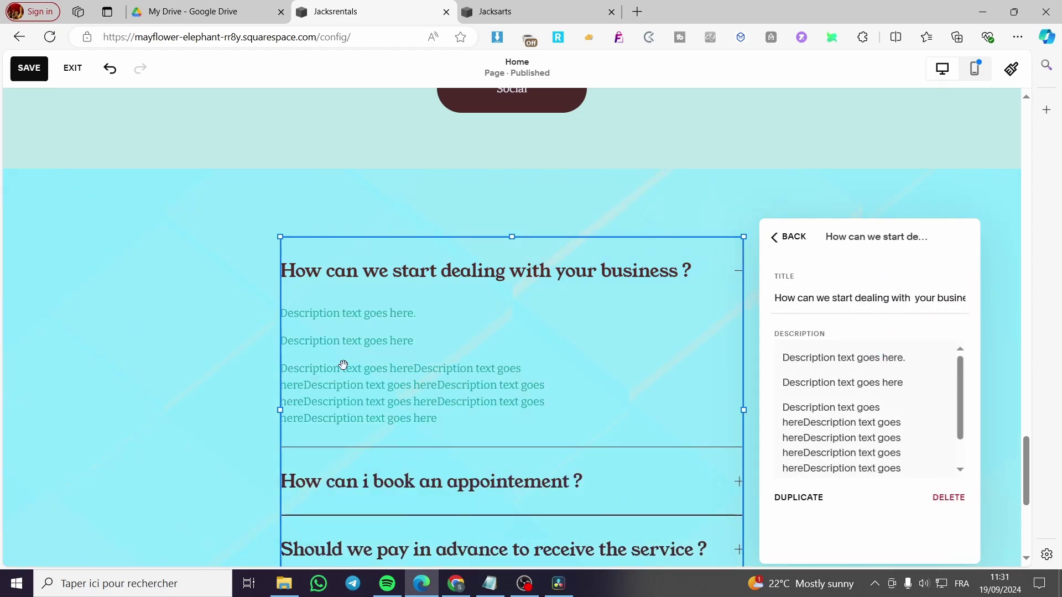
- End the first question's description with 'image showing the process here'
{"action": "left_click", "coordinate": [772, 237]}
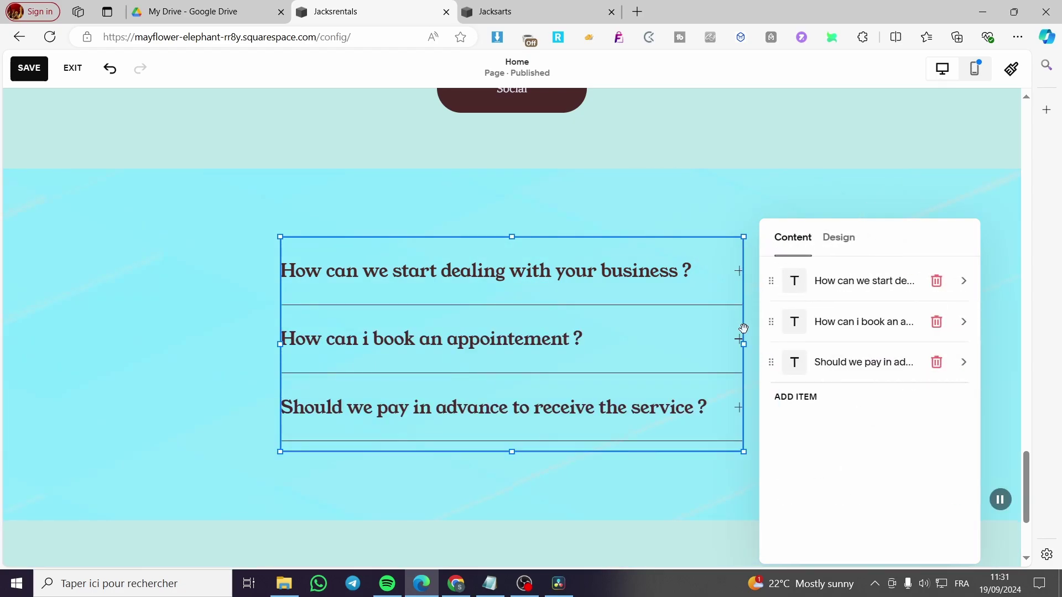
{"action": "left_click", "coordinate": [869, 287]}
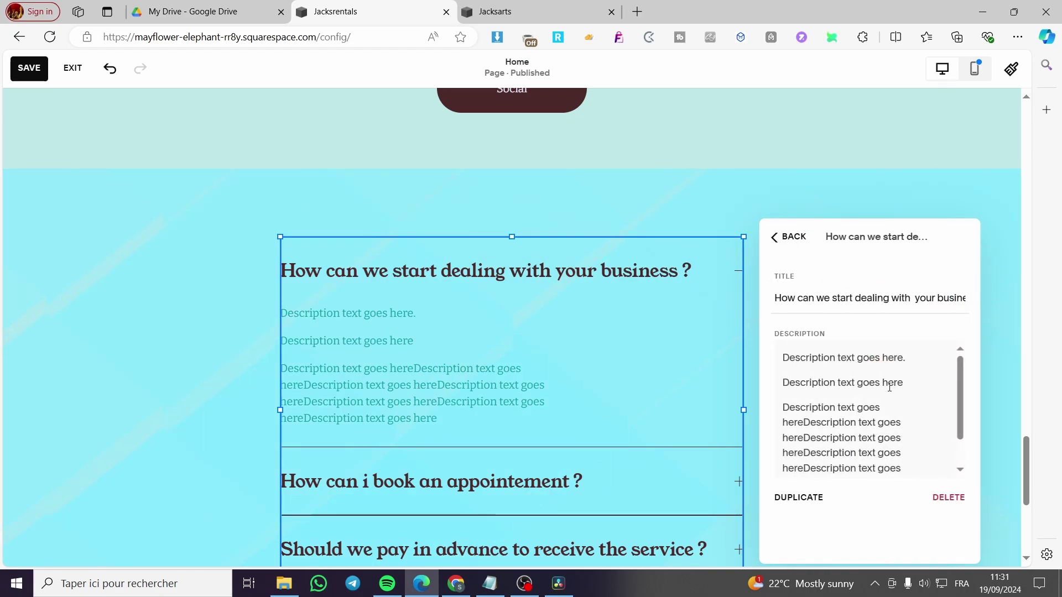
{"action": "scroll", "coordinate": [889, 387], "scroll_direction": "down", "scroll_amount": 1}
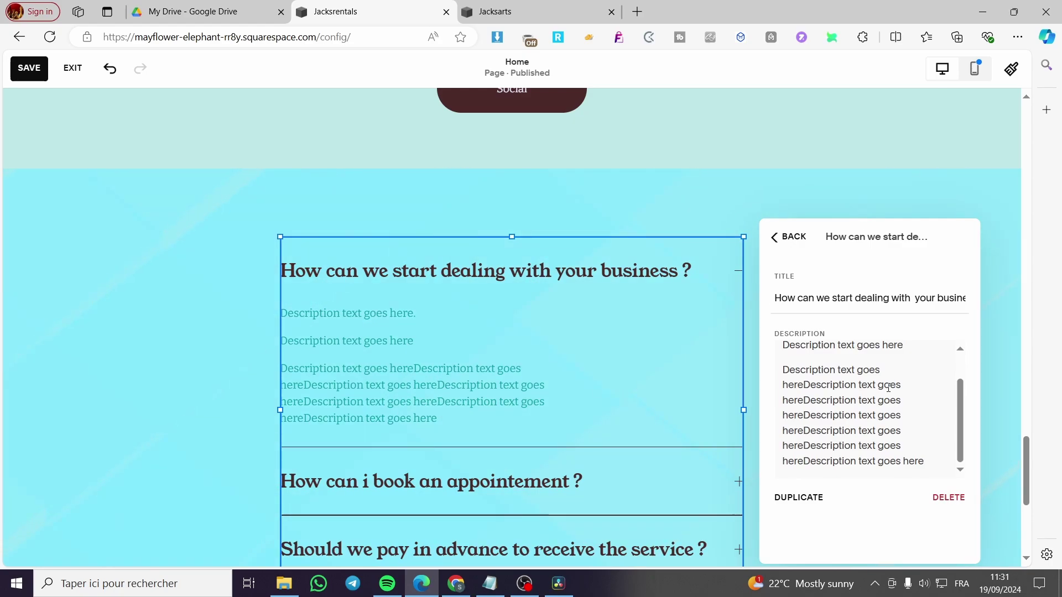
{"action": "left_click", "coordinate": [851, 412]}
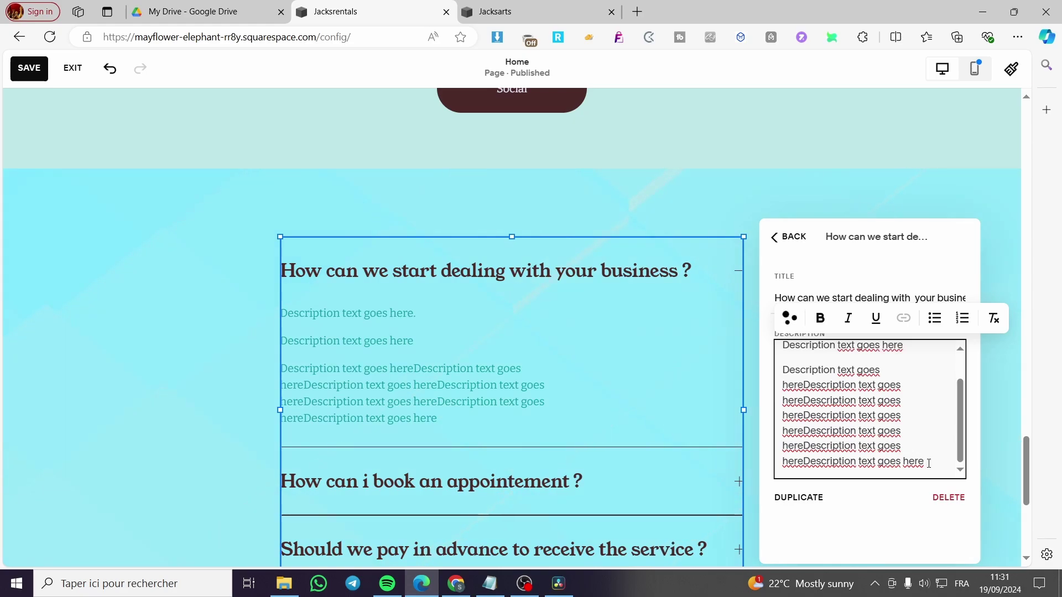
{"action": "left_click_drag", "start_coordinate": [929, 463], "coordinate": [907, 461]}
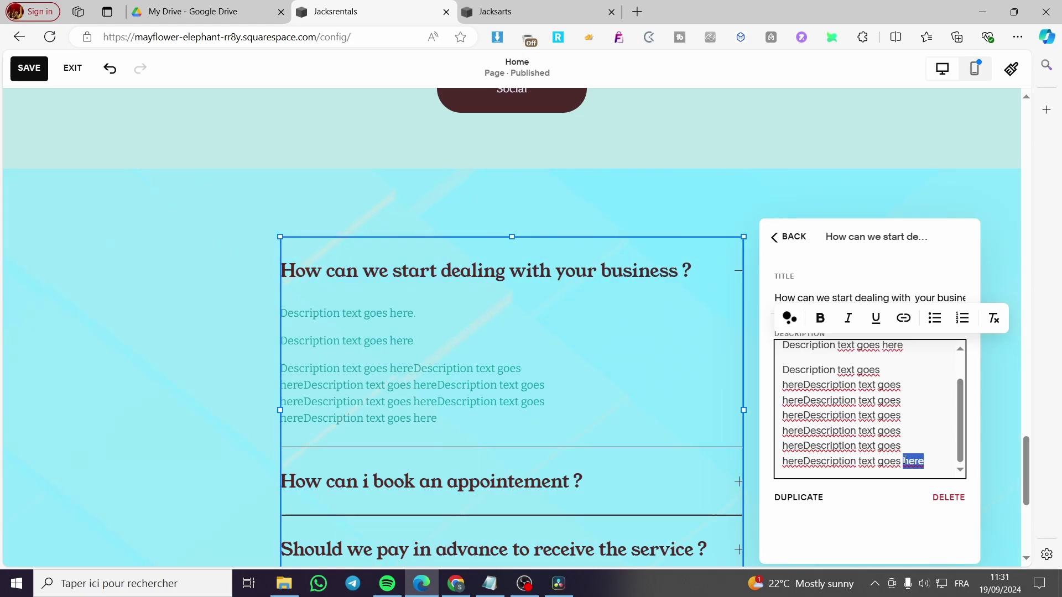
{"action": "key", "text": "BackSpace"}
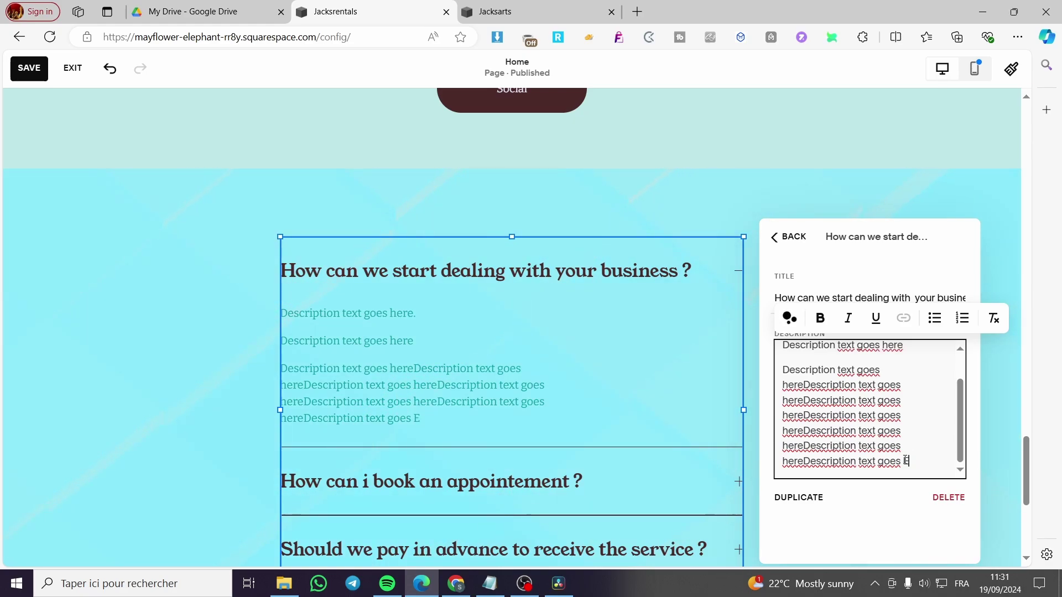
{"action": "type", "text": "ima"}
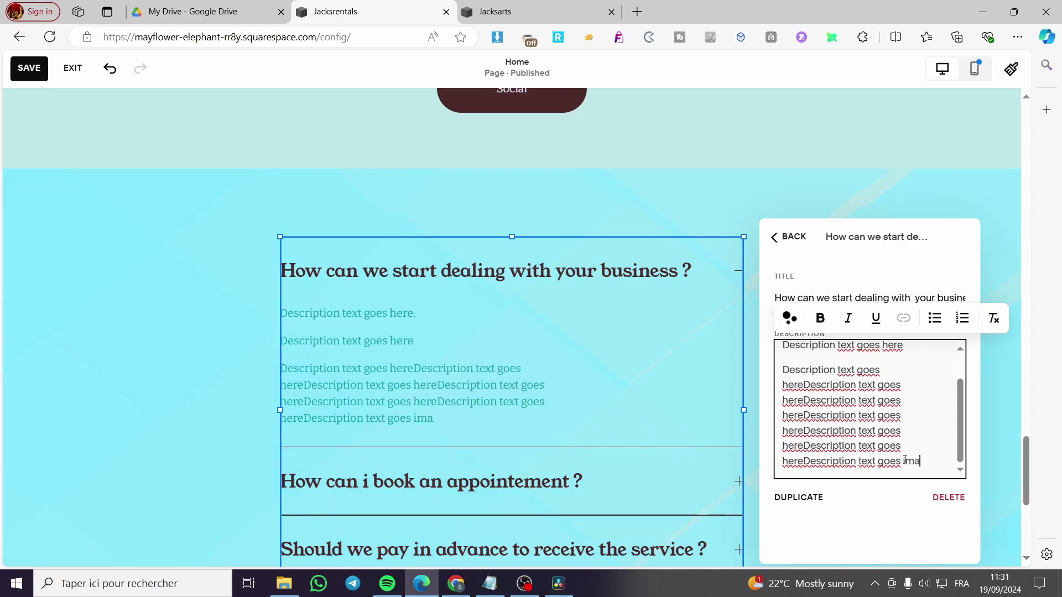
{"action": "type", "text": "ge shopi"}
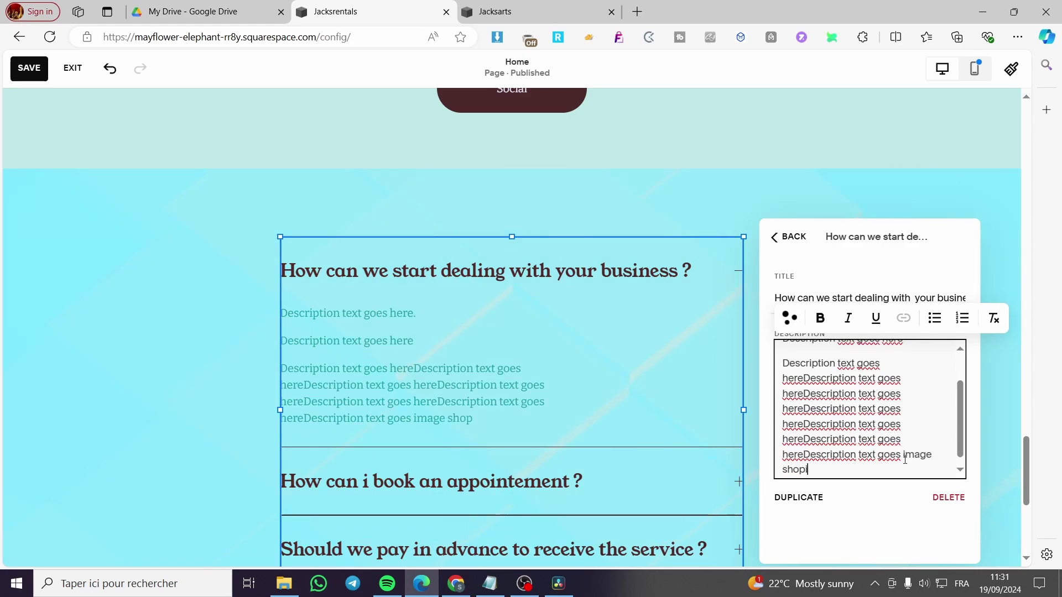
{"action": "key", "text": "BackSpace"}
{"action": "key", "text": "BackSpace"}
{"action": "key", "text": "BackSpace"}
{"action": "key", "text": "BackSpace"}
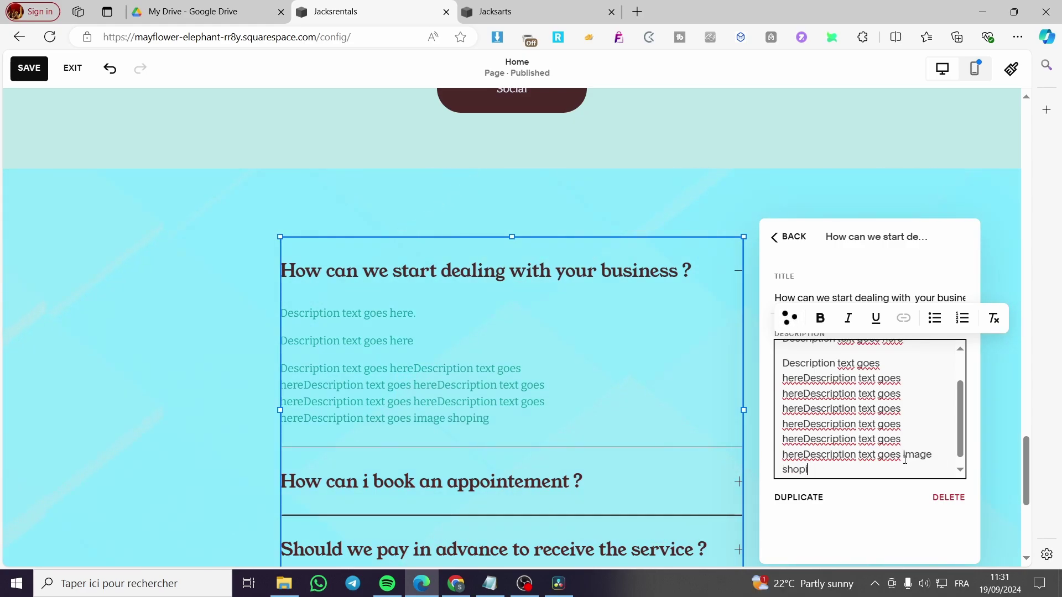
{"action": "type", "text": "wing the pre"}
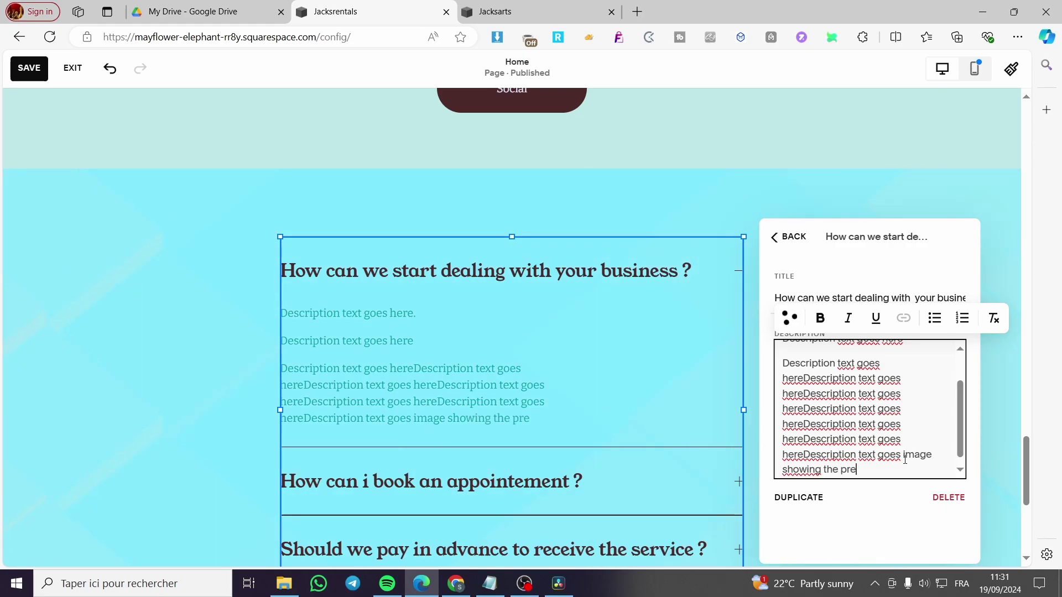
{"action": "key", "text": "BackSpace"}
{"action": "type", "text": "ocess here"}
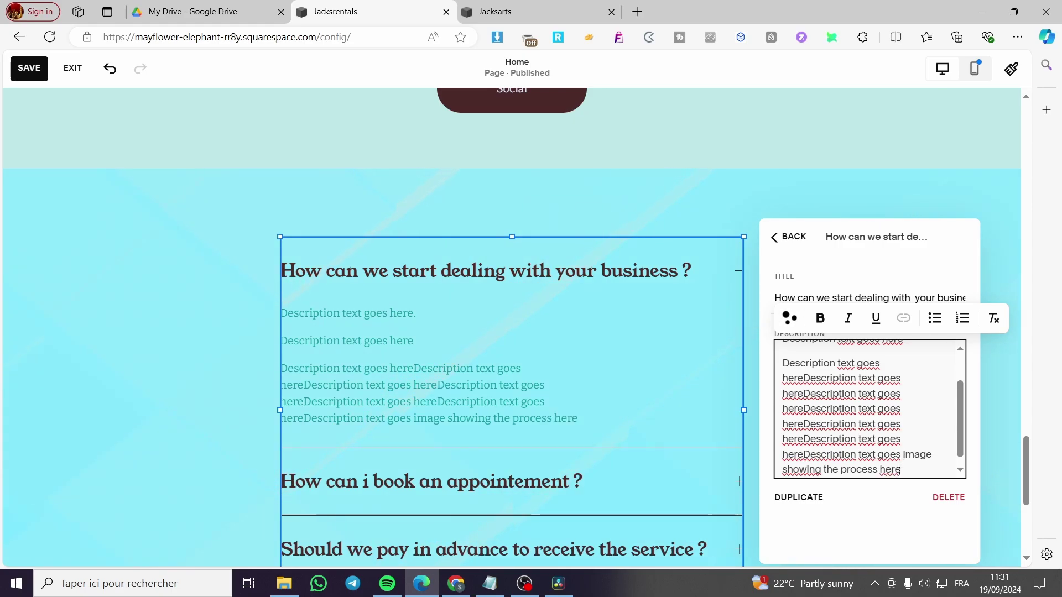
- Link the word 'here' to the uploaded file Untitled design (8).png
{"action": "left_click_drag", "start_coordinate": [899, 471], "coordinate": [881, 474]}
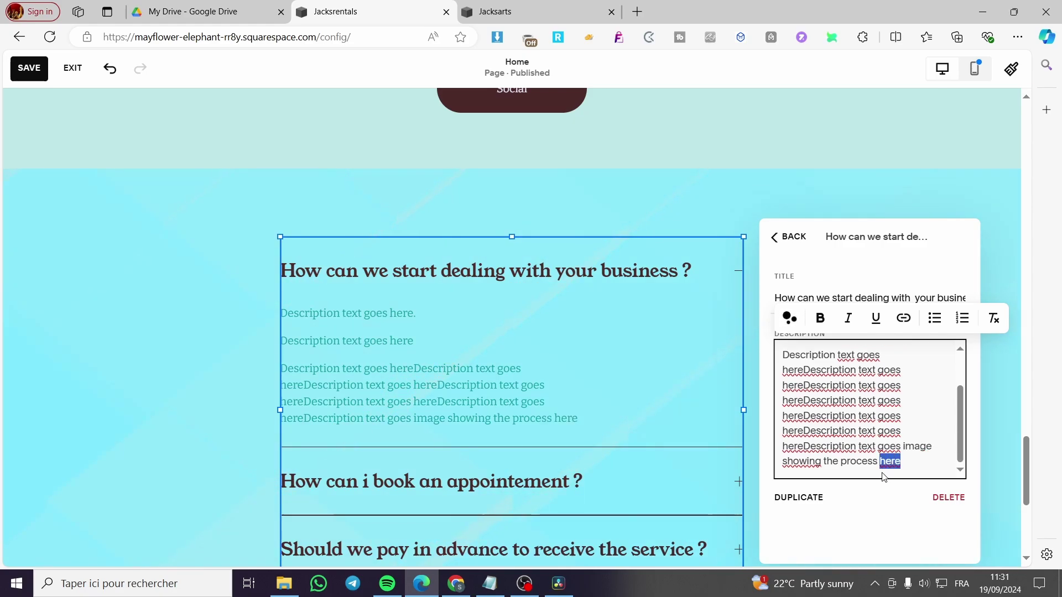
{"action": "left_click", "coordinate": [904, 325]}
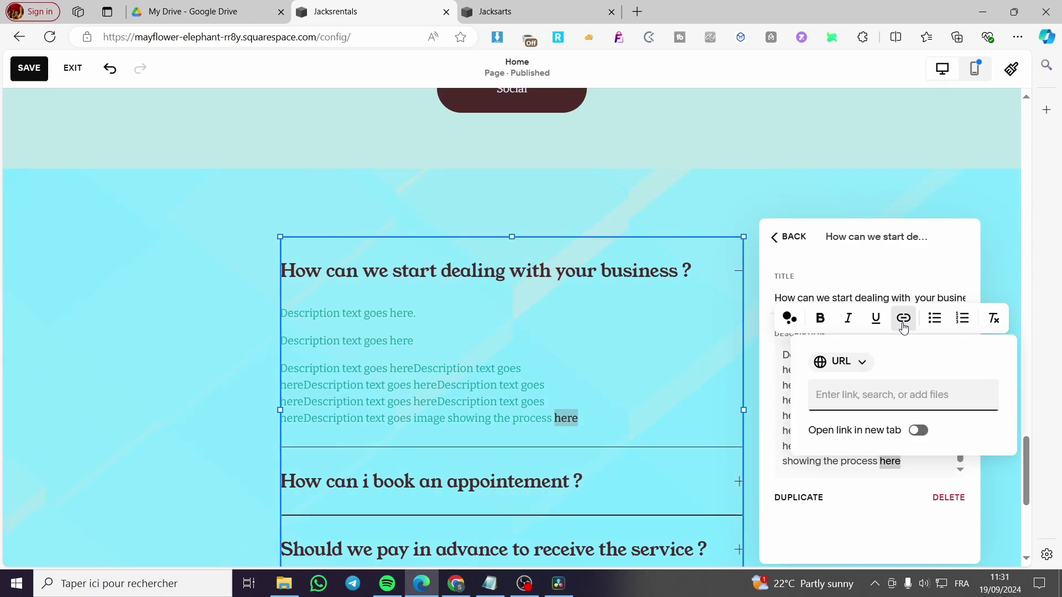
{"action": "left_click", "coordinate": [861, 363]}
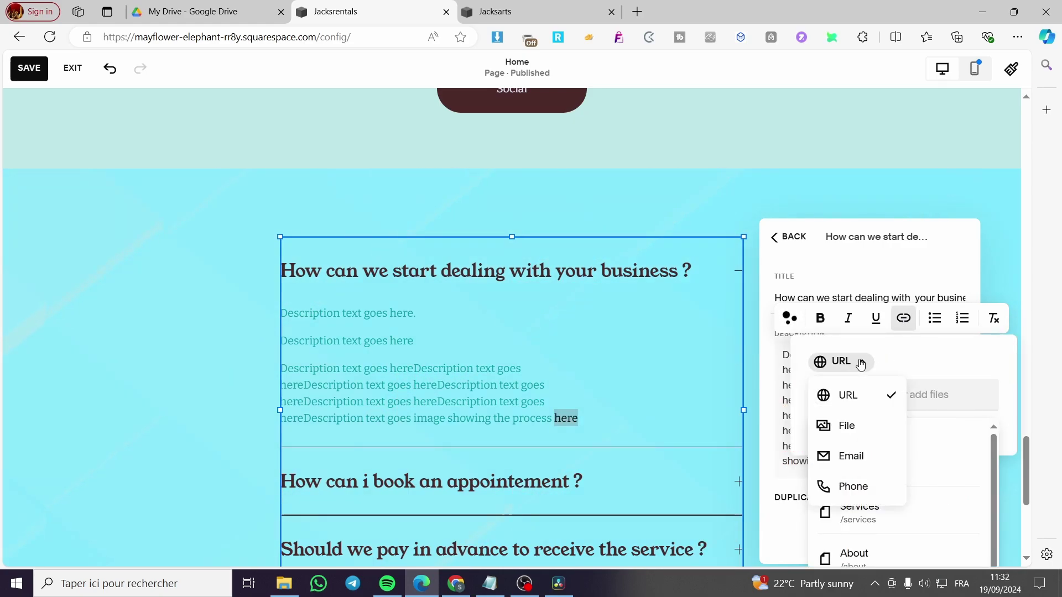
{"action": "left_click", "coordinate": [871, 427]}
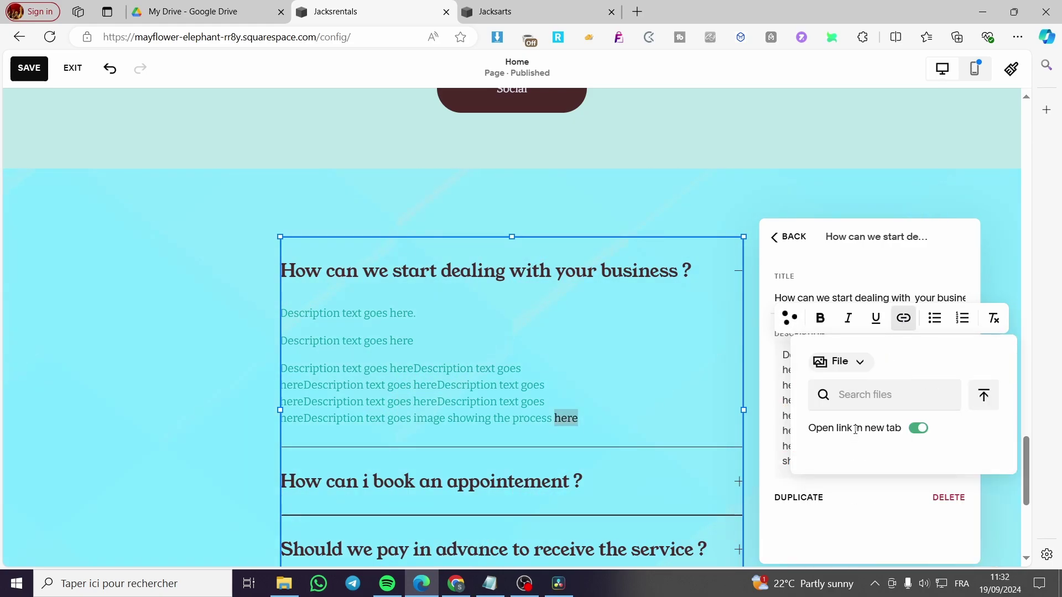
{"action": "left_click", "coordinate": [983, 397]}
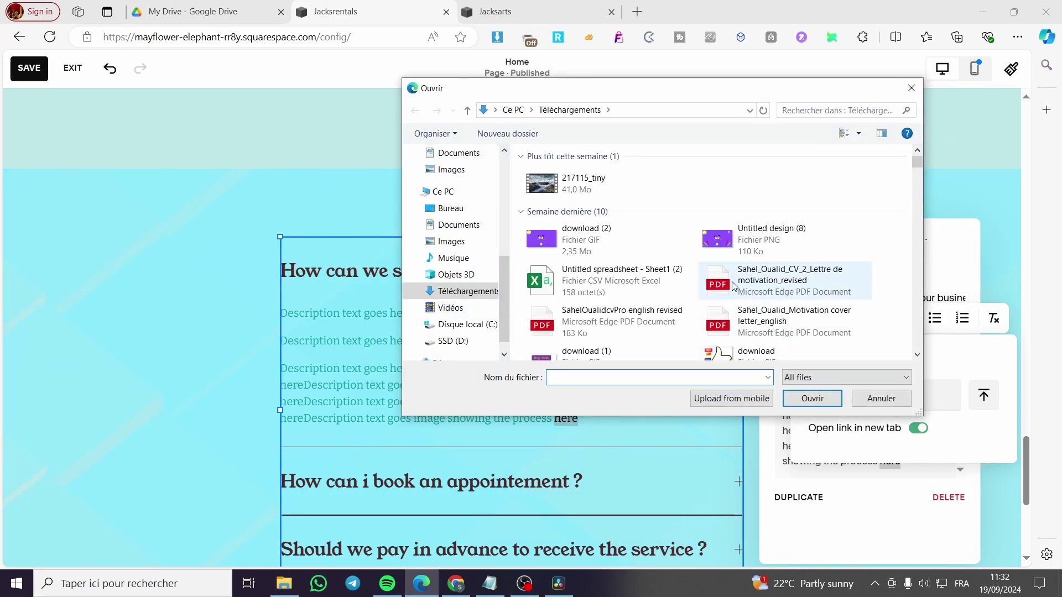
{"action": "left_click", "coordinate": [799, 254]}
{"action": "double_click", "coordinate": [799, 254]}
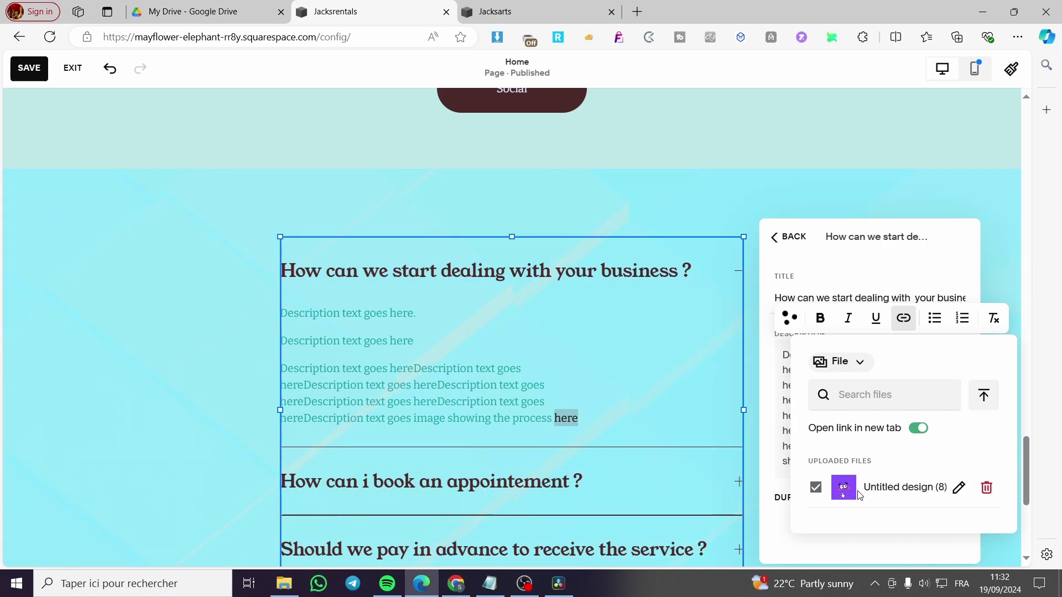
{"action": "left_click", "coordinate": [782, 478]}
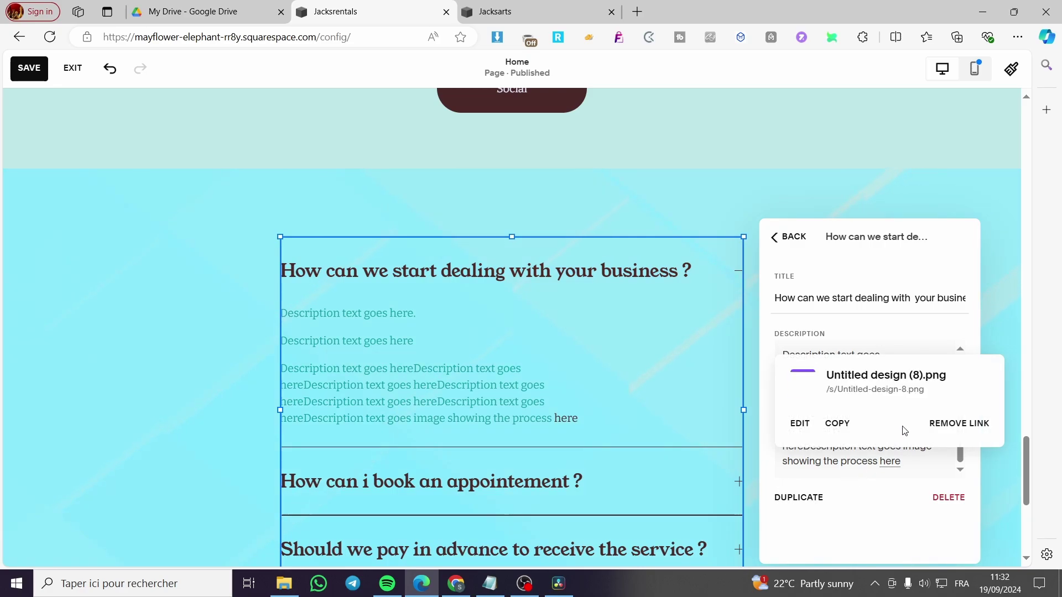
{"action": "double_click", "coordinate": [888, 465]}
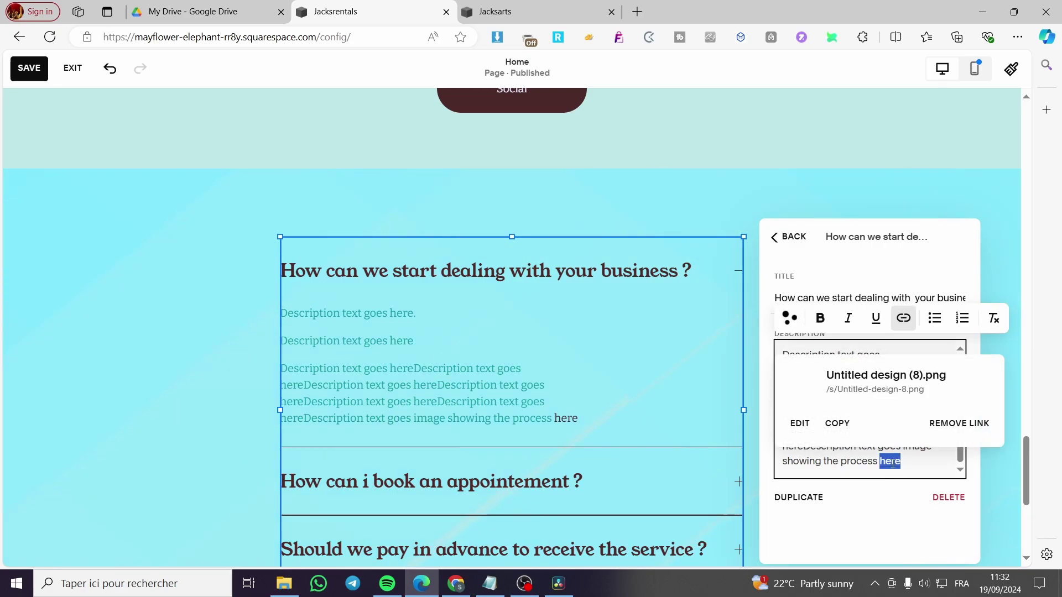
{"action": "left_click", "coordinate": [839, 360]}
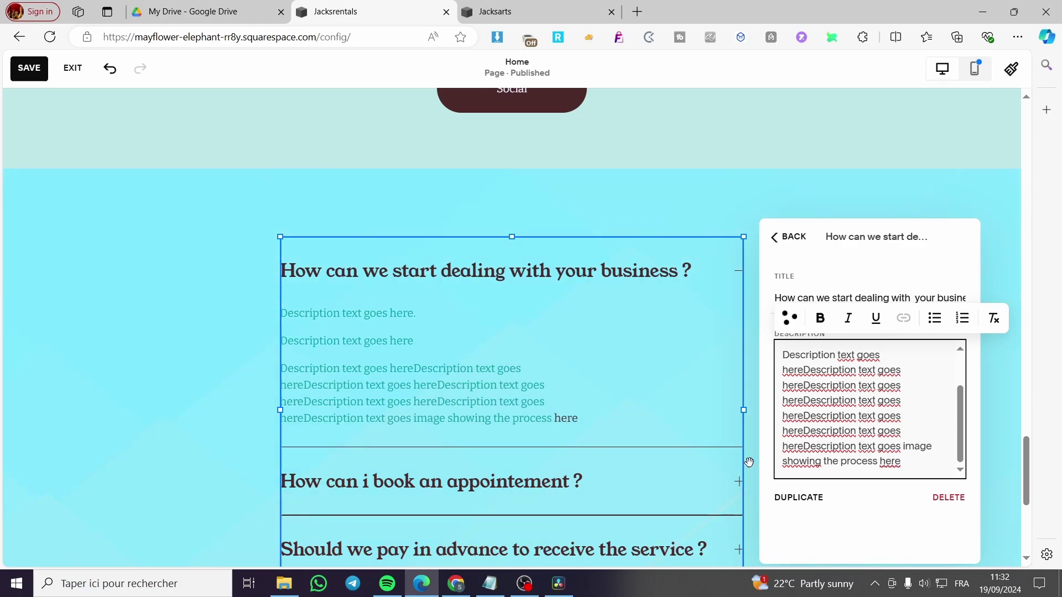
- Link the booking question's last description line to the uploaded file download (1).gif
{"action": "left_click", "coordinate": [790, 237]}
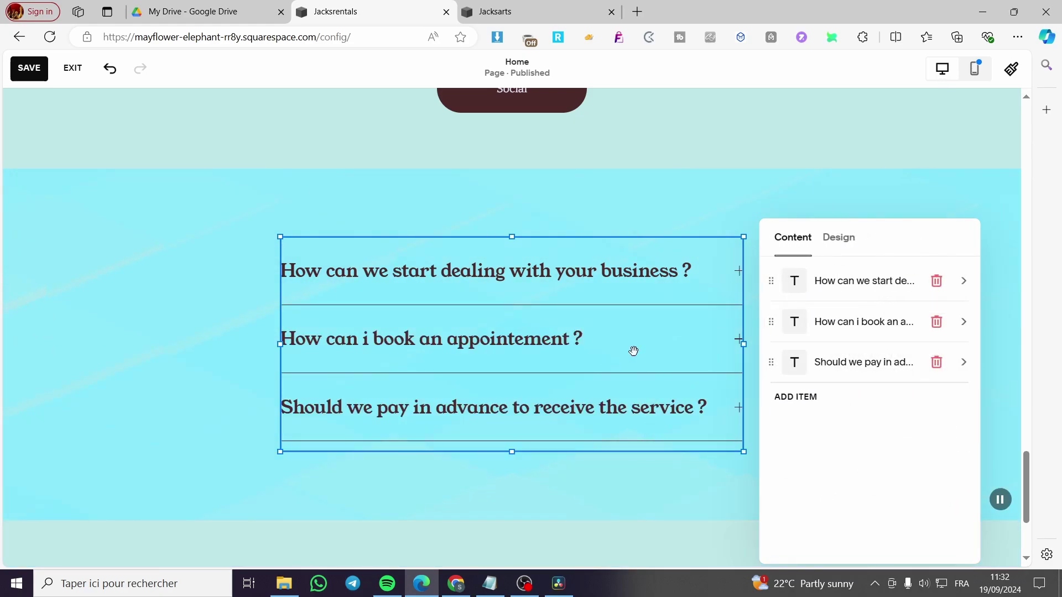
{"action": "left_click", "coordinate": [818, 322]}
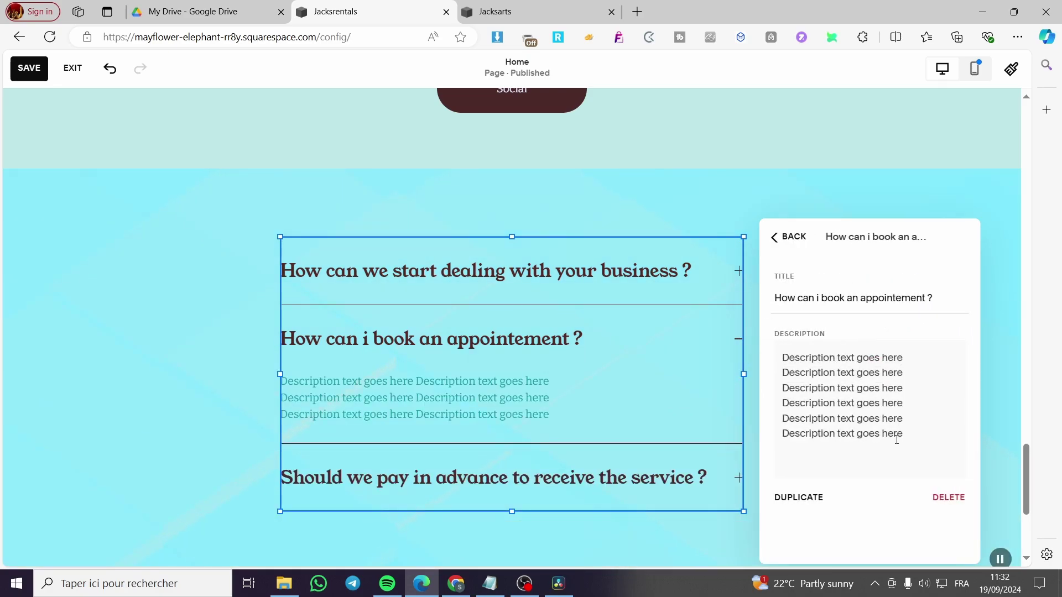
{"action": "left_click_drag", "start_coordinate": [901, 433], "coordinate": [782, 441]}
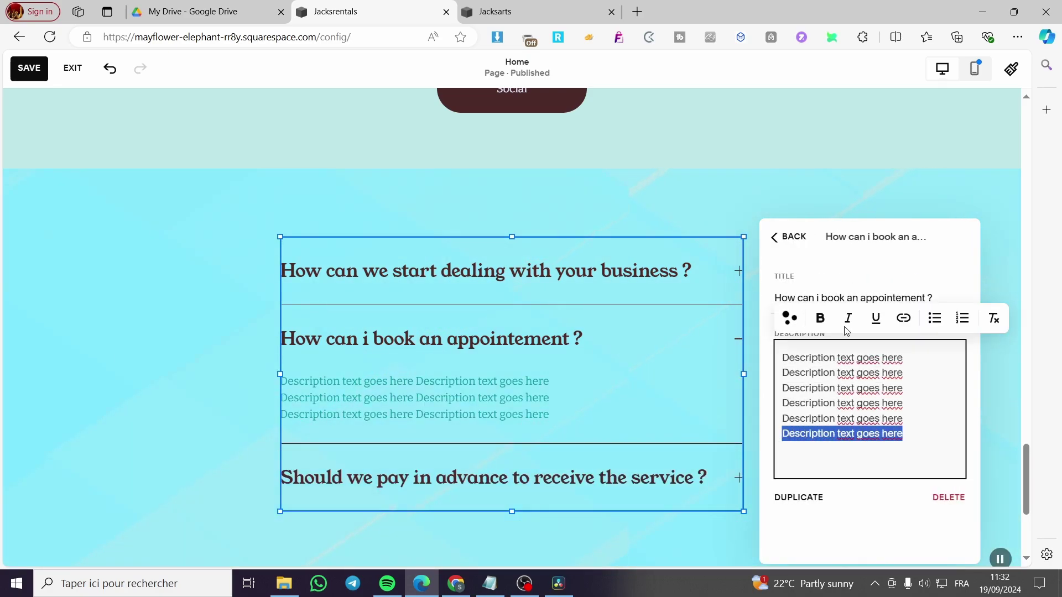
{"action": "left_click", "coordinate": [904, 318]}
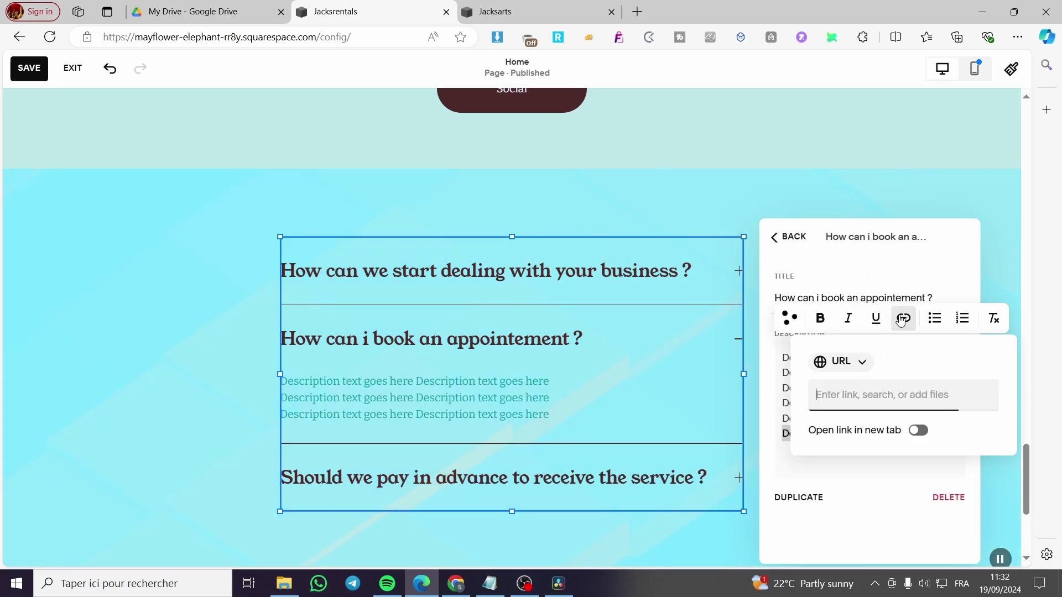
{"action": "left_click", "coordinate": [841, 362]}
{"action": "left_click", "coordinate": [866, 426]}
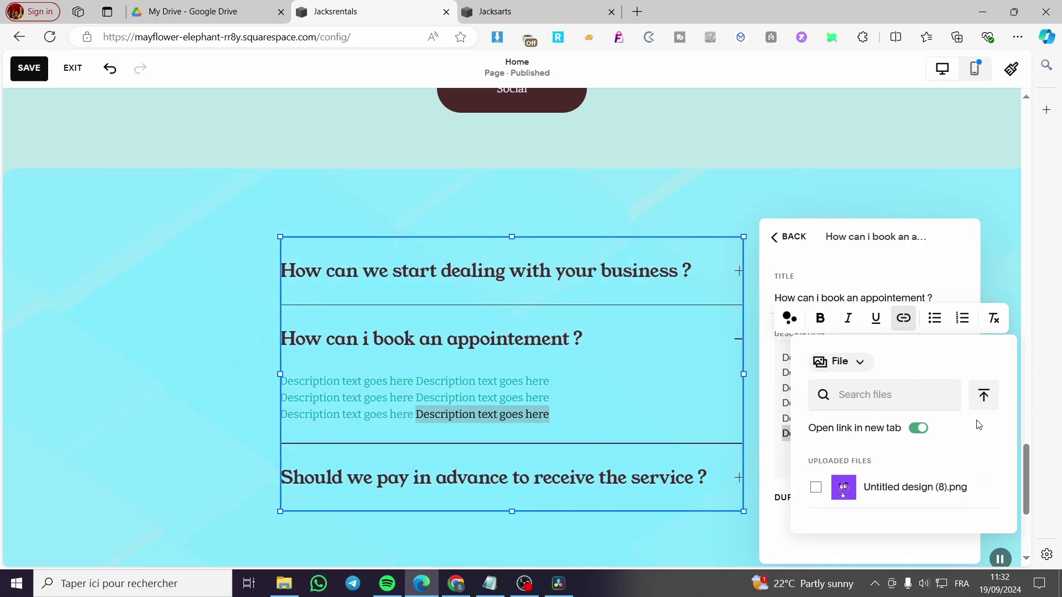
{"action": "left_click", "coordinate": [981, 396]}
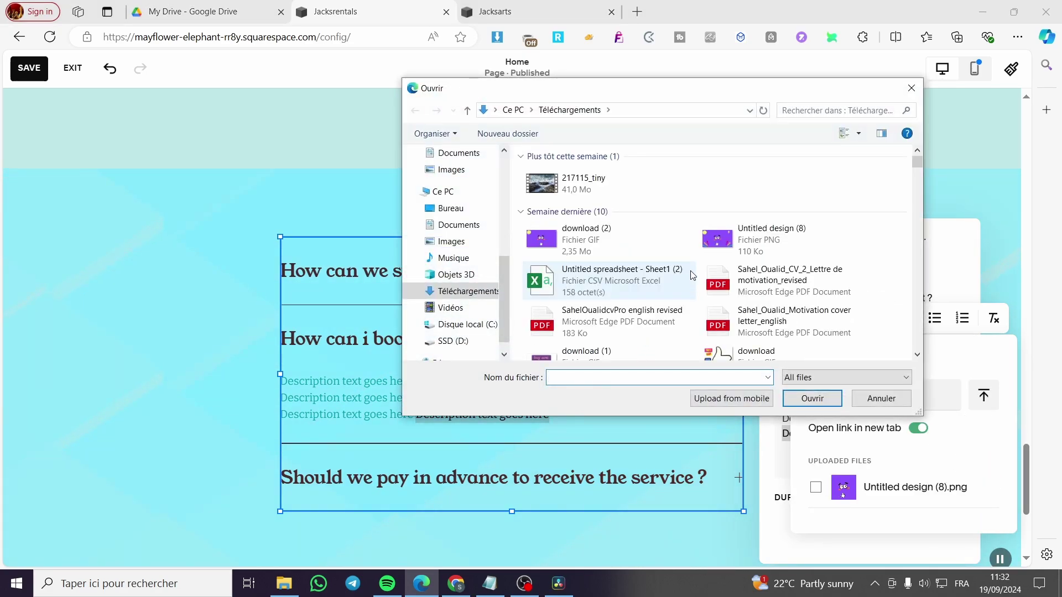
{"action": "scroll", "coordinate": [686, 282], "scroll_direction": "down", "scroll_amount": 2}
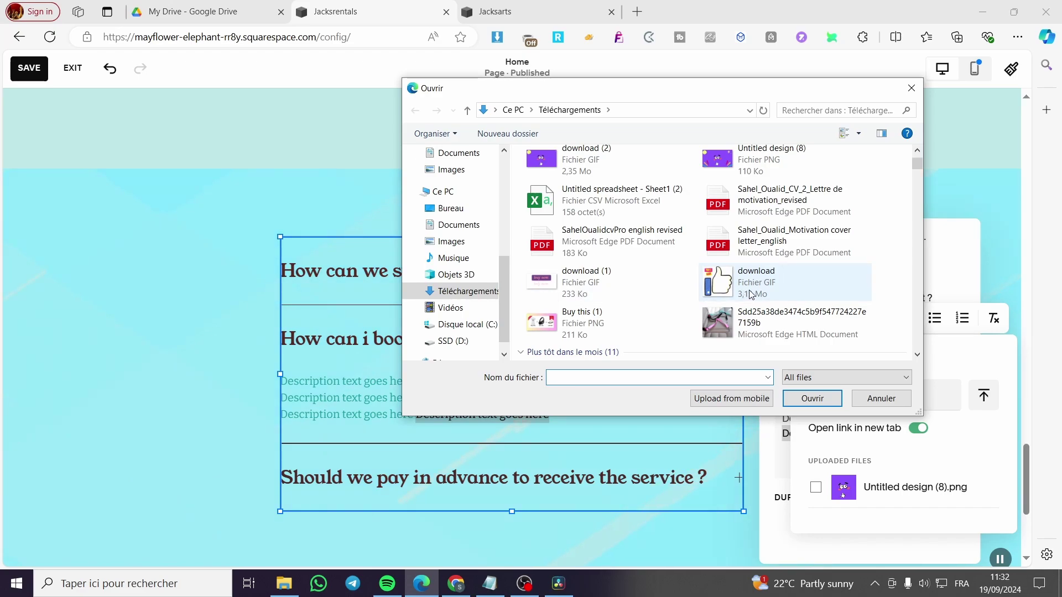
{"action": "double_click", "coordinate": [643, 283]}
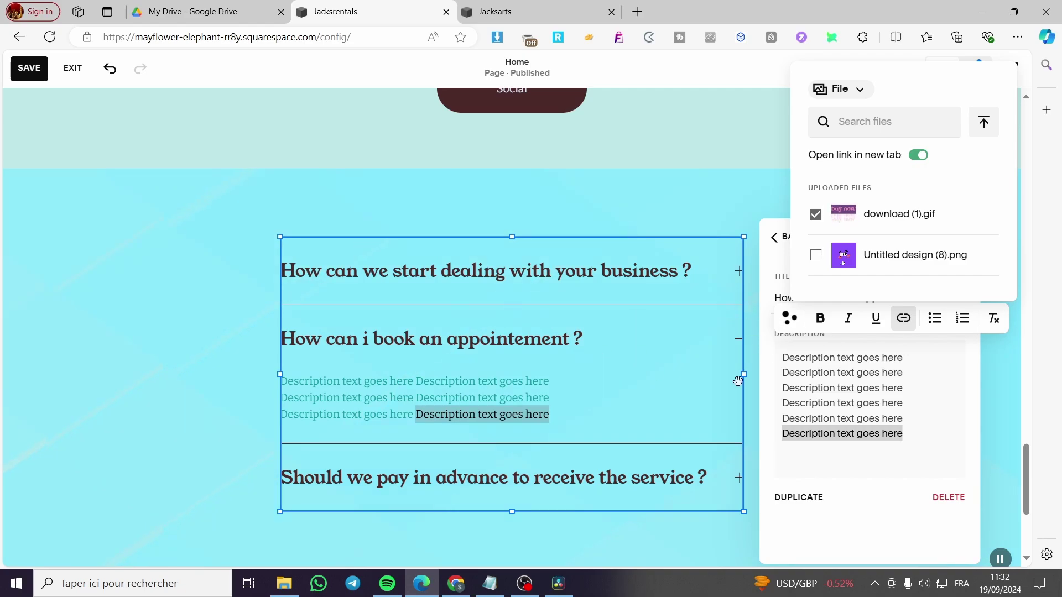
{"action": "left_click", "coordinate": [910, 453]}
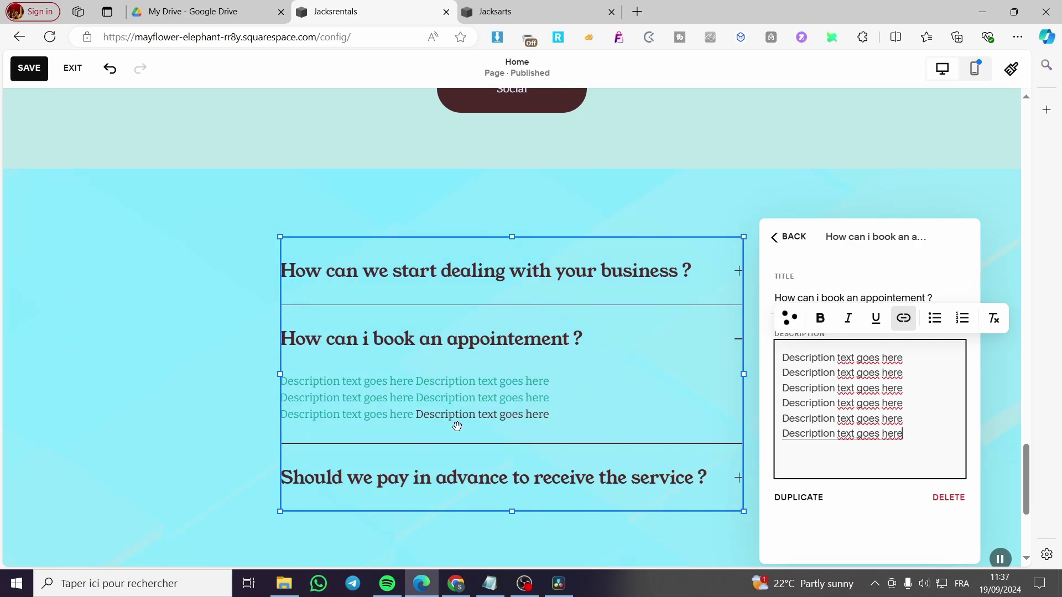
{"action": "left_click", "coordinate": [872, 433]}
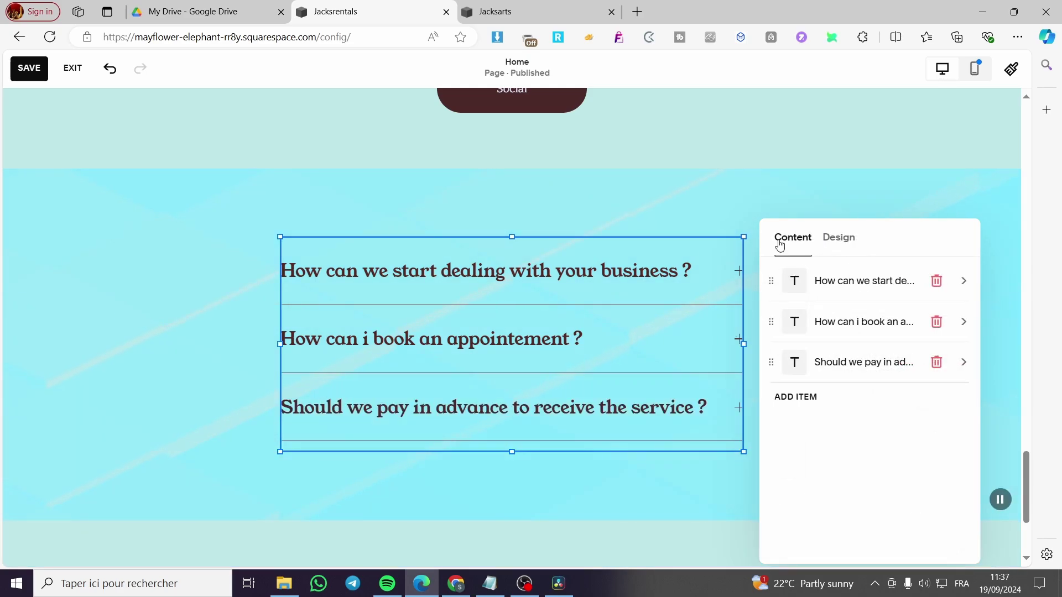
- Insert a new text block above the accordion and move the accordion lower beneath it
{"action": "scroll", "coordinate": [511, 294], "scroll_direction": "up", "scroll_amount": 5}
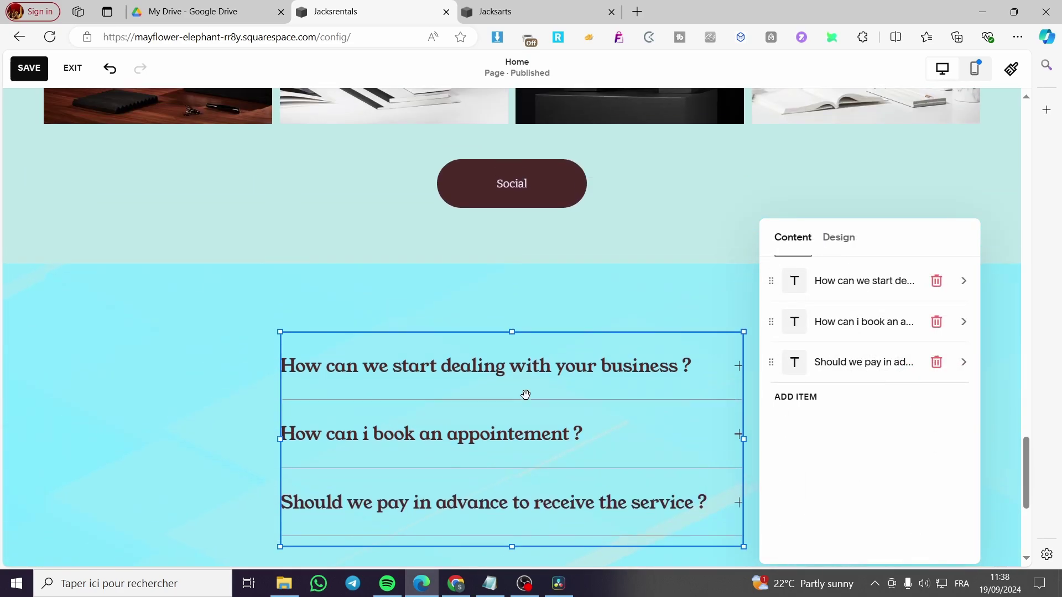
{"action": "scroll", "coordinate": [537, 285], "scroll_direction": "down", "scroll_amount": 4}
{"action": "left_click", "coordinate": [539, 287]}
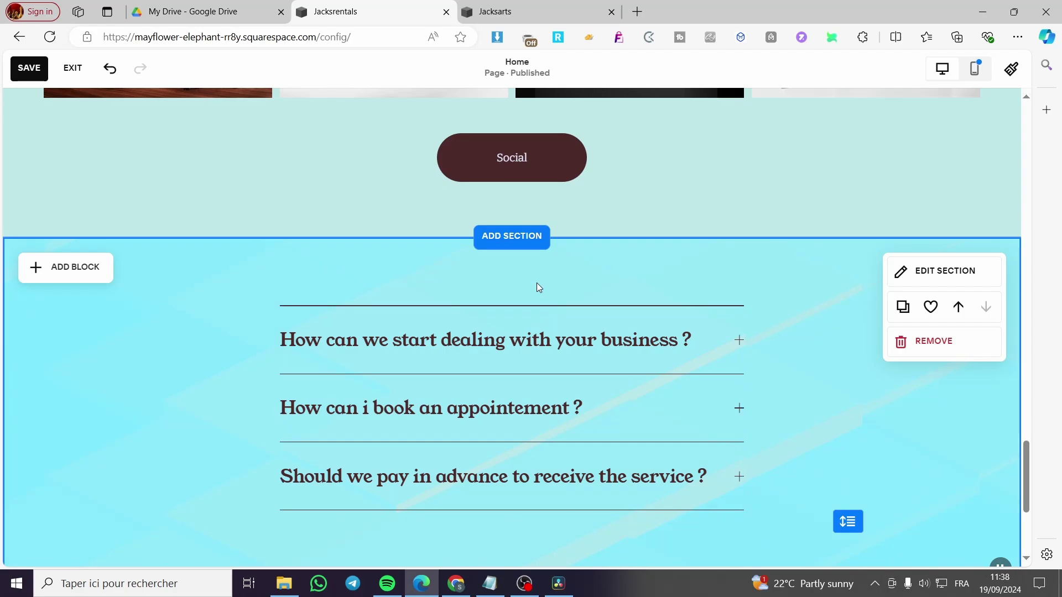
{"action": "left_click", "coordinate": [60, 276]}
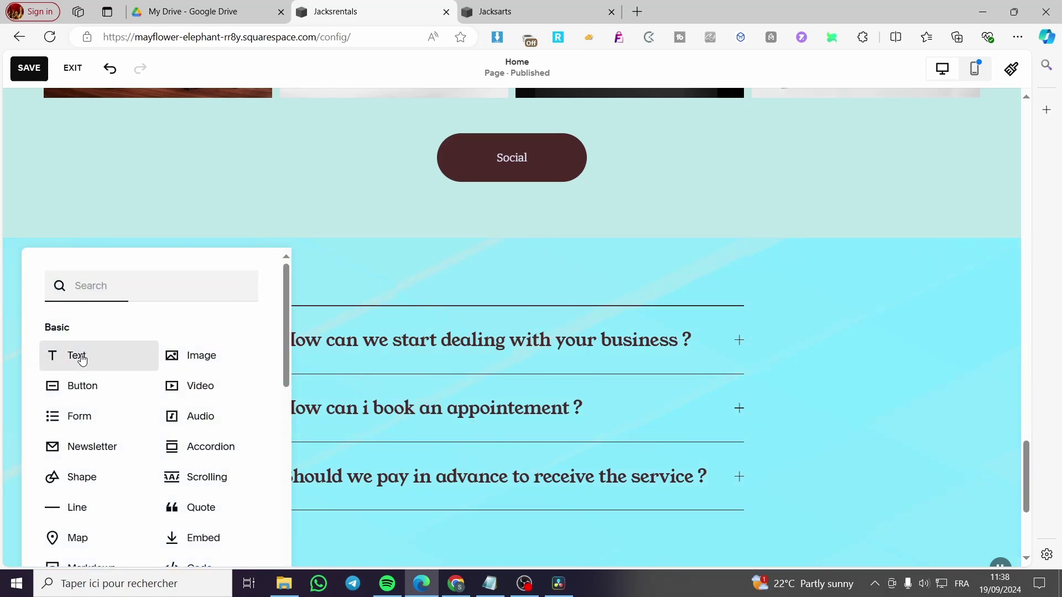
{"action": "left_click", "coordinate": [87, 359]}
{"action": "left_click_drag", "start_coordinate": [105, 340], "coordinate": [506, 222]}
{"action": "left_click_drag", "start_coordinate": [547, 414], "coordinate": [553, 435]}
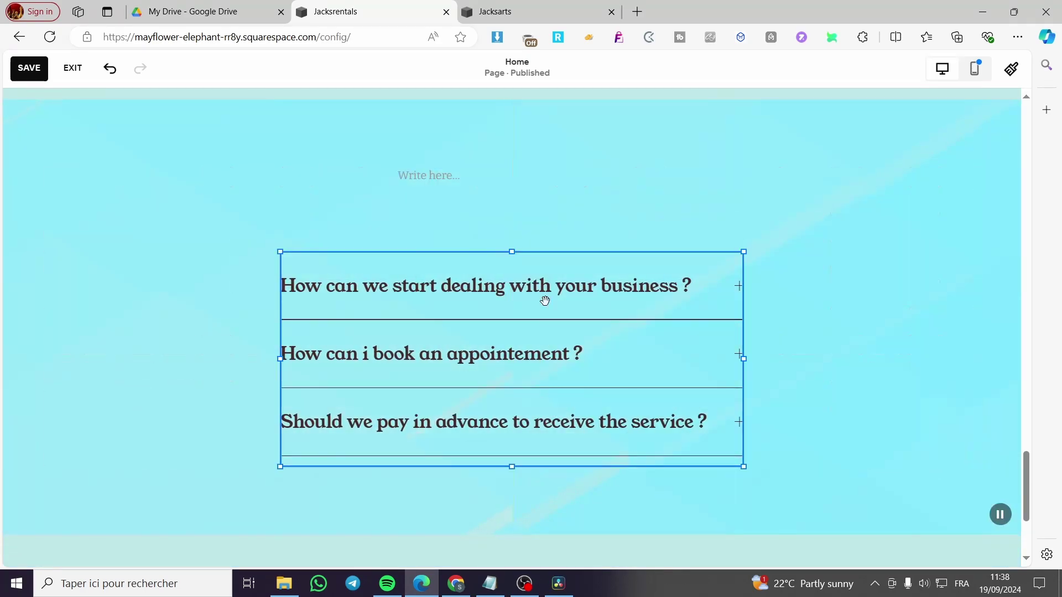
- Type 'FAQ' in the new text block, make it bold and apply Heading 1
{"action": "left_click", "coordinate": [528, 185]}
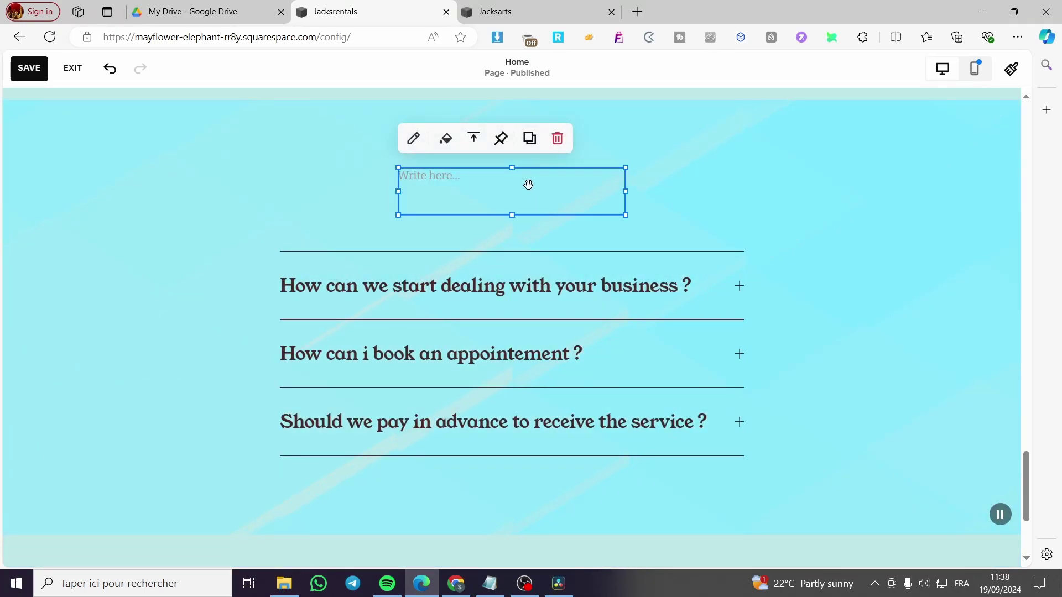
{"action": "left_click", "coordinate": [439, 180]}
{"action": "type", "text": "FAQ"}
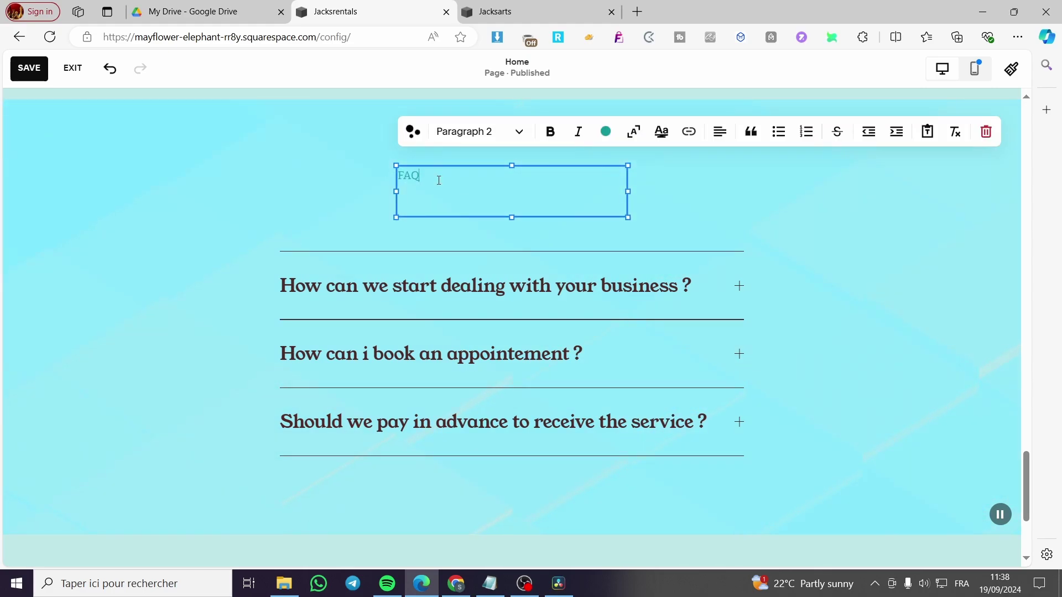
{"action": "double_click", "coordinate": [424, 176]}
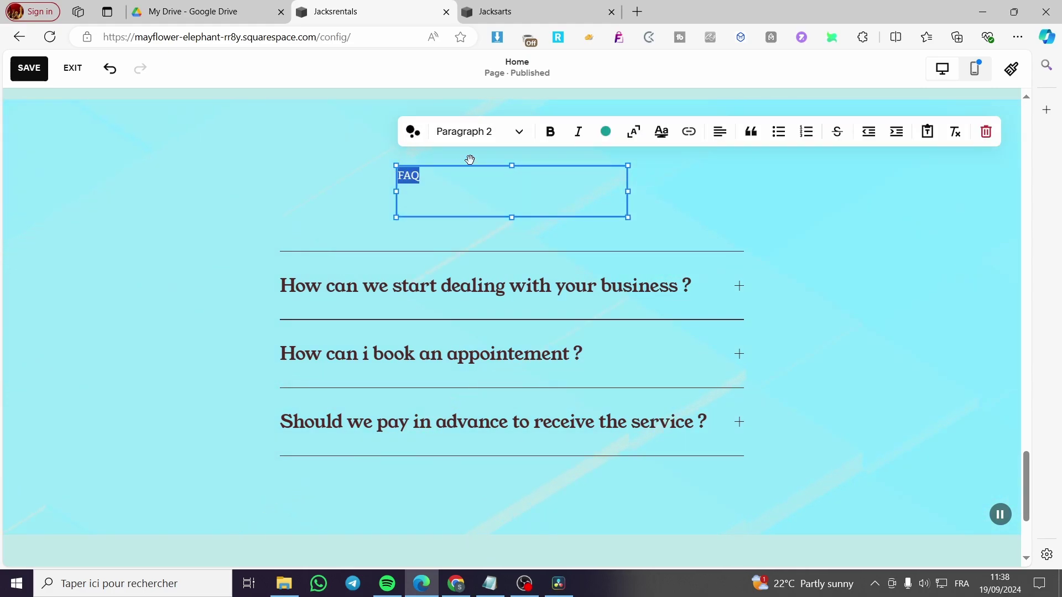
{"action": "left_click", "coordinate": [550, 132]}
{"action": "left_click", "coordinate": [489, 139]}
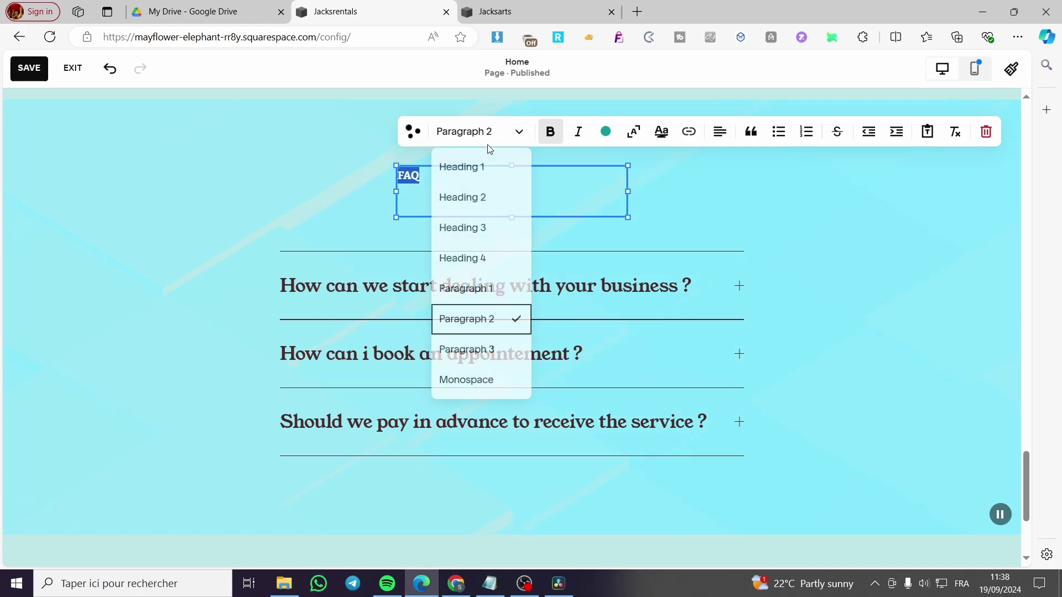
{"action": "left_click", "coordinate": [467, 167]}
{"action": "left_click", "coordinate": [586, 216]}
- Move the FAQ title toward the centre of the section
{"action": "left_click", "coordinate": [703, 223]}
{"action": "left_click_drag", "start_coordinate": [486, 210], "coordinate": [564, 211]}
{"action": "left_click", "coordinate": [749, 200]}
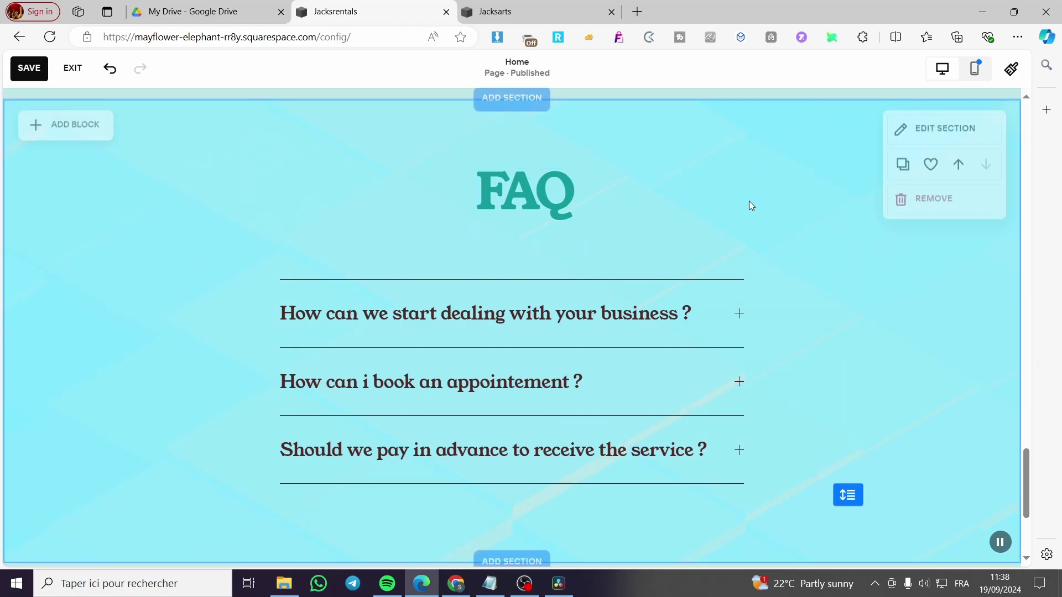
- Centre-align the FAQ title text and shift the block to sit centred above the questions
{"action": "left_click", "coordinate": [666, 206]}
{"action": "left_click", "coordinate": [674, 182]}
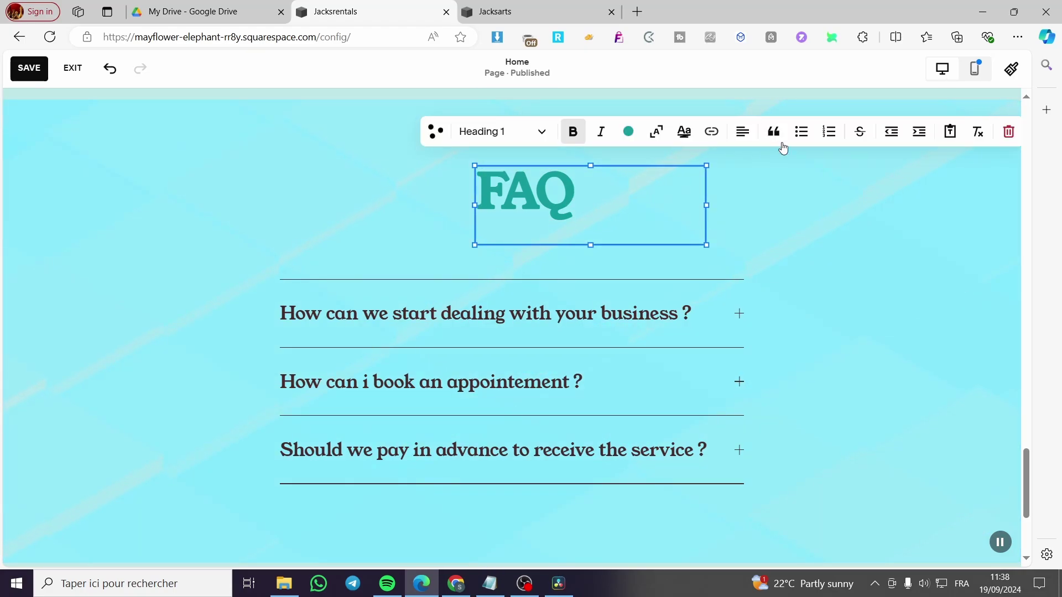
{"action": "left_click", "coordinate": [742, 131]}
{"action": "left_click", "coordinate": [730, 166]}
{"action": "left_click", "coordinate": [746, 210]}
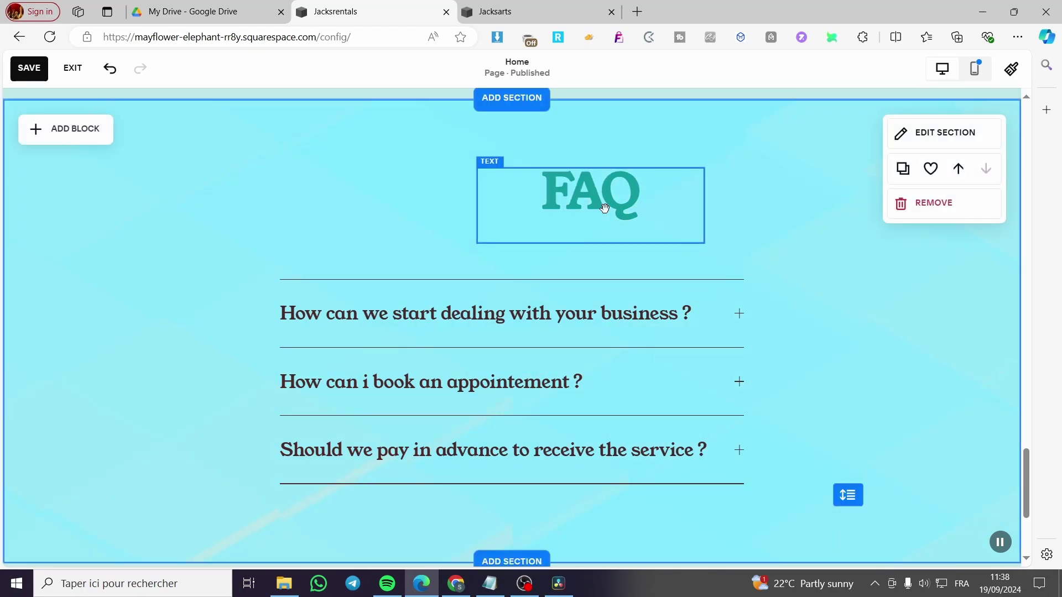
{"action": "left_click_drag", "start_coordinate": [606, 210], "coordinate": [534, 211]}
- Recolour the whole FAQ heading to the custom near-black #070707
{"action": "left_click", "coordinate": [717, 232]}
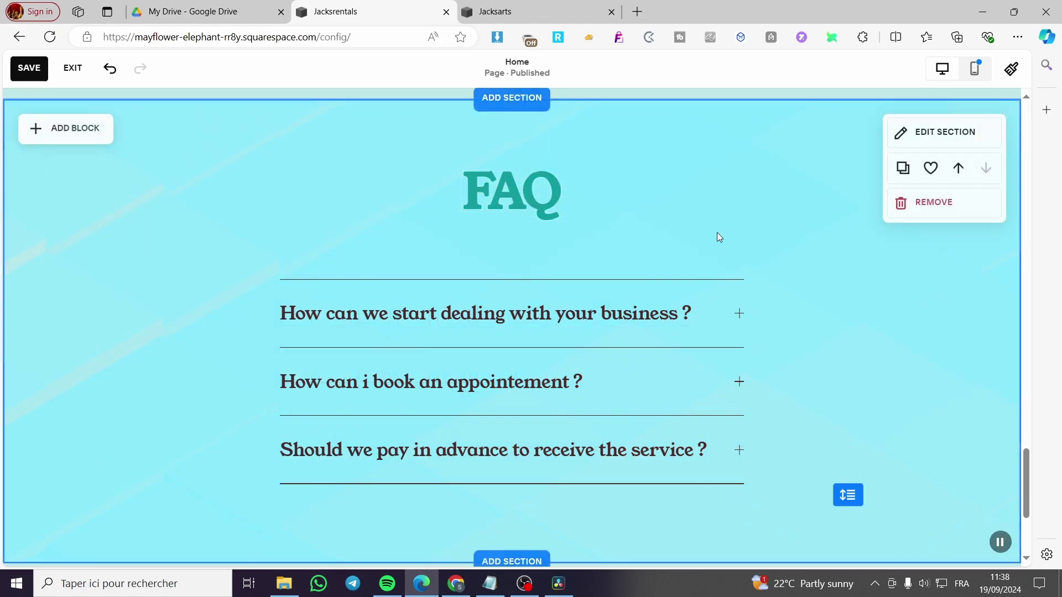
{"action": "left_click", "coordinate": [512, 197]}
{"action": "left_click", "coordinate": [511, 197]}
{"action": "key", "text": "ctrl+a"}
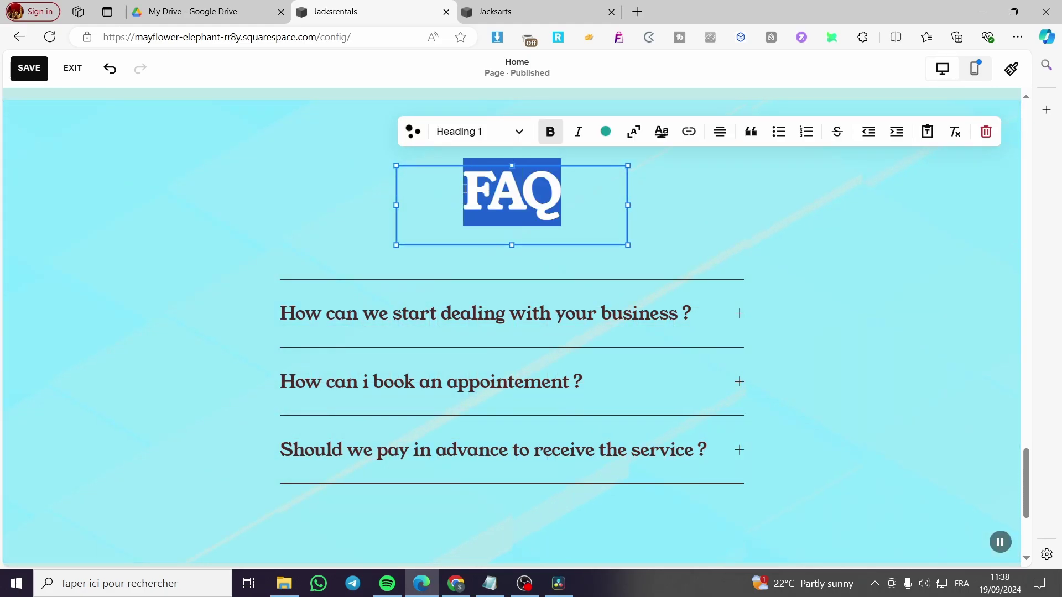
{"action": "left_click", "coordinate": [604, 134]}
{"action": "left_click", "coordinate": [649, 172]}
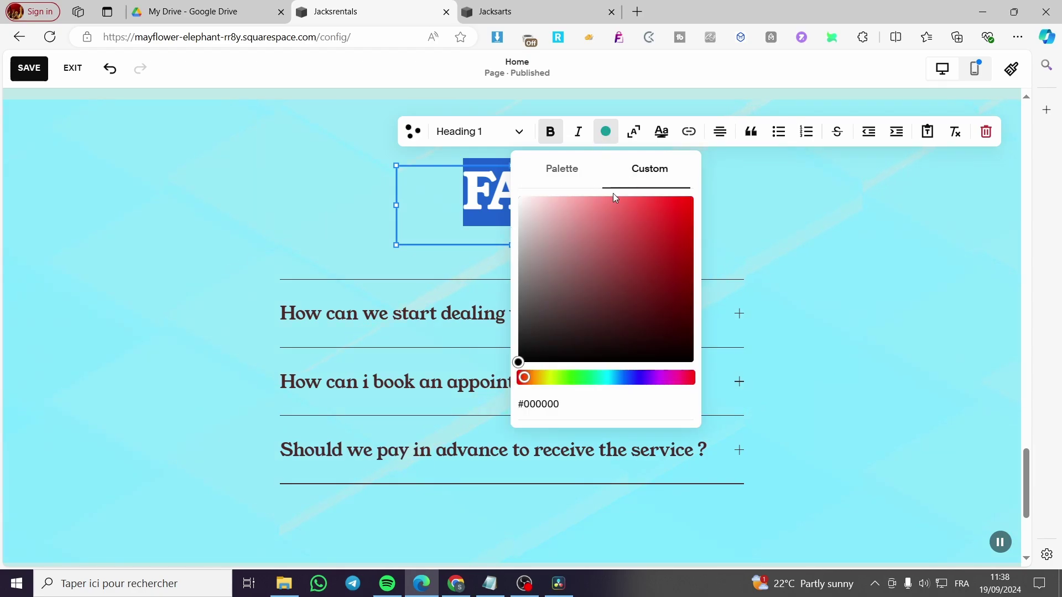
{"action": "left_click", "coordinate": [518, 362]}
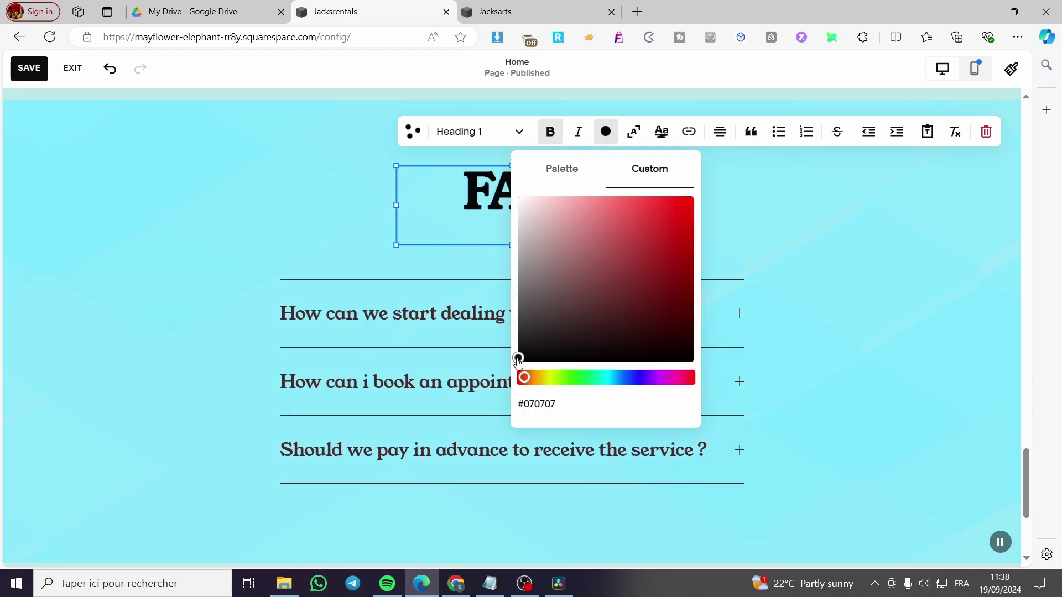
{"action": "left_click", "coordinate": [497, 364]}
{"action": "left_click", "coordinate": [597, 182]}
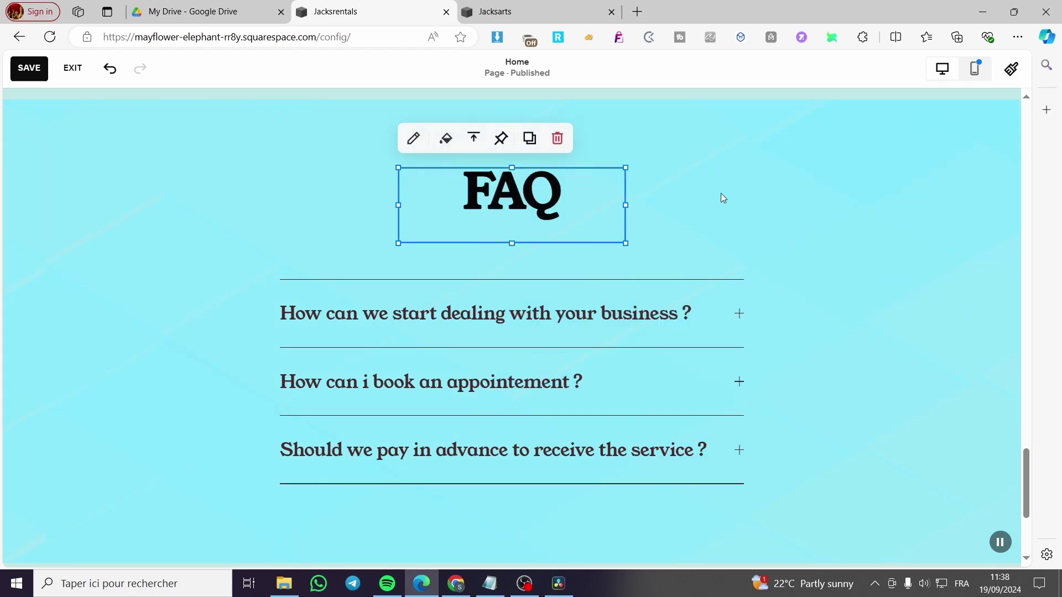
{"action": "left_click", "coordinate": [722, 195]}
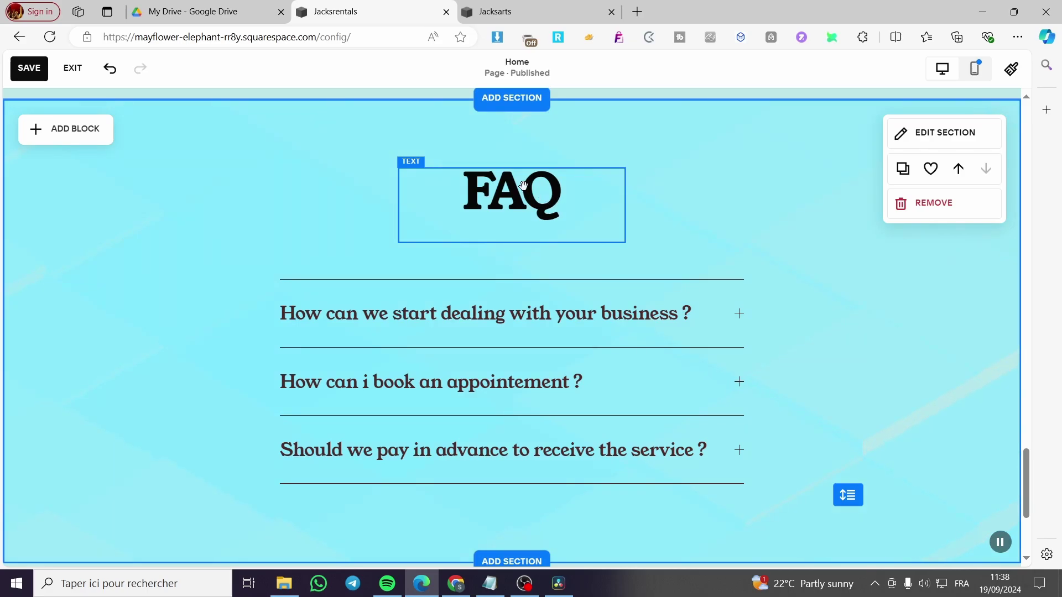
- Save the changes to the Home page
{"action": "scroll", "coordinate": [524, 185], "scroll_direction": "down", "scroll_amount": 4}
{"action": "scroll", "coordinate": [593, 313], "scroll_direction": "up", "scroll_amount": 8}
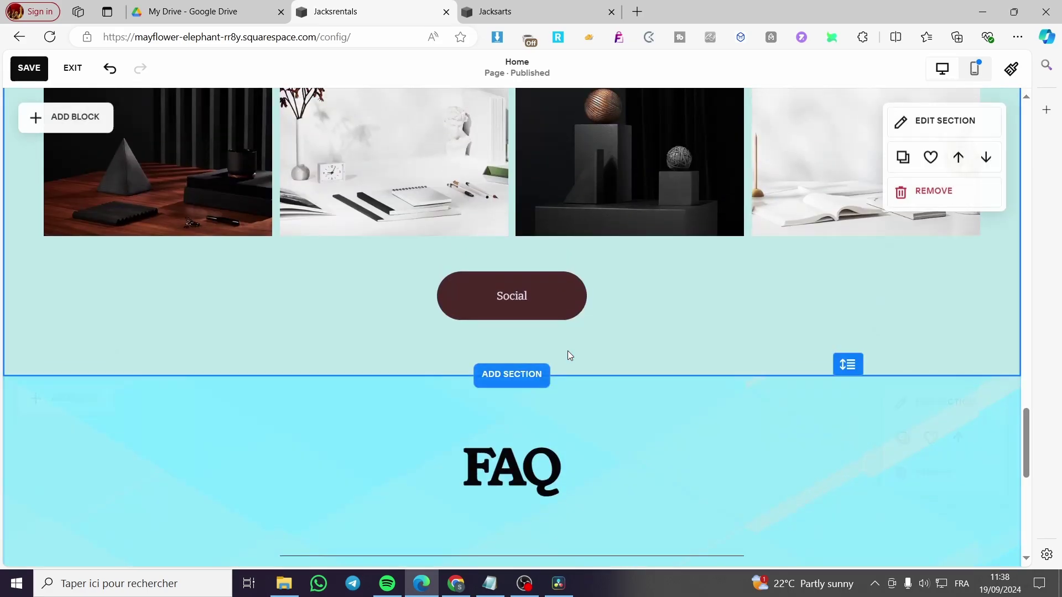
{"action": "scroll", "coordinate": [568, 351], "scroll_direction": "up", "scroll_amount": 12}
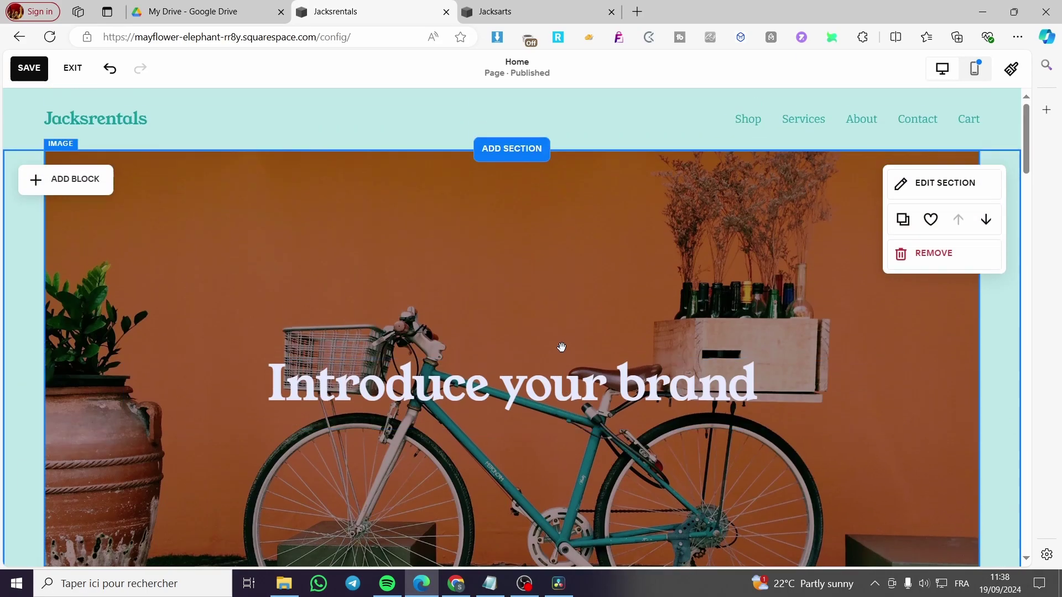
{"action": "left_click", "coordinate": [32, 70]}
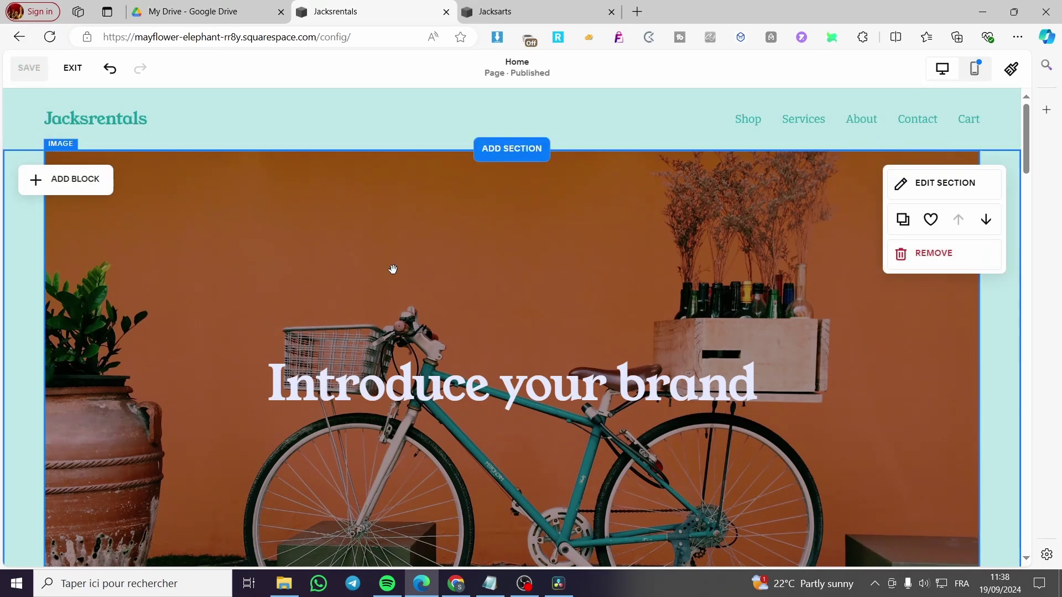
- Exit the page editor and bring up the list of site pages
{"action": "scroll", "coordinate": [407, 270], "scroll_direction": "down", "scroll_amount": 8}
{"action": "scroll", "coordinate": [407, 270], "scroll_direction": "down", "scroll_amount": 10}
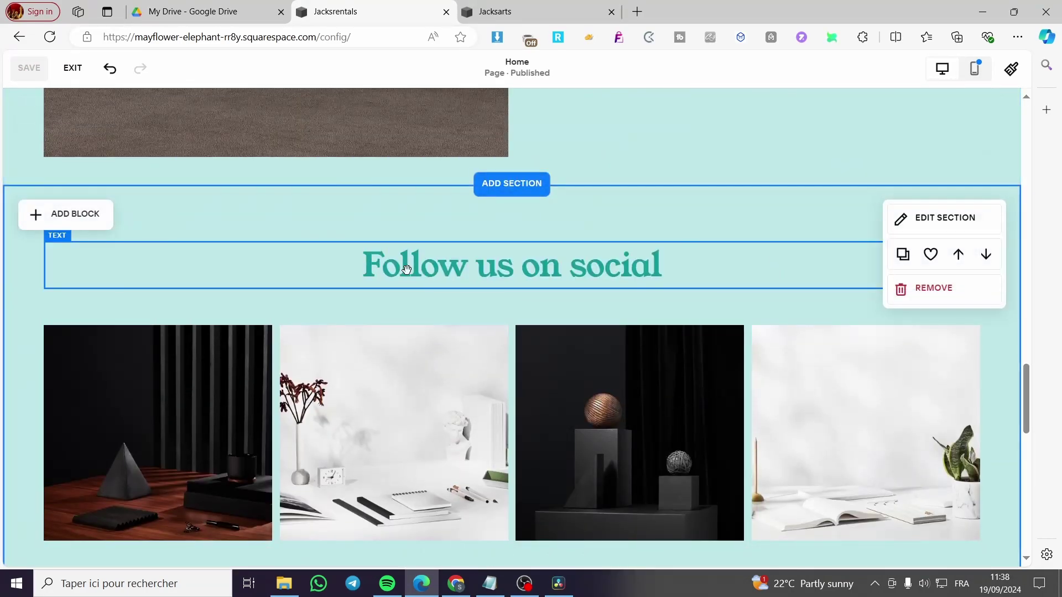
{"action": "scroll", "coordinate": [407, 270], "scroll_direction": "up", "scroll_amount": 10}
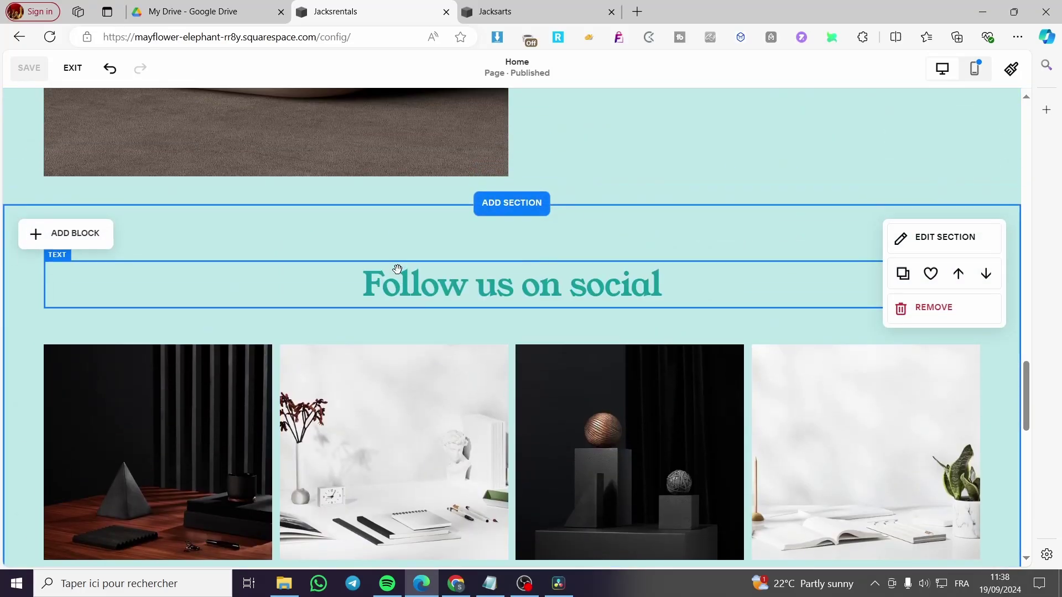
{"action": "scroll", "coordinate": [395, 271], "scroll_direction": "up", "scroll_amount": 10}
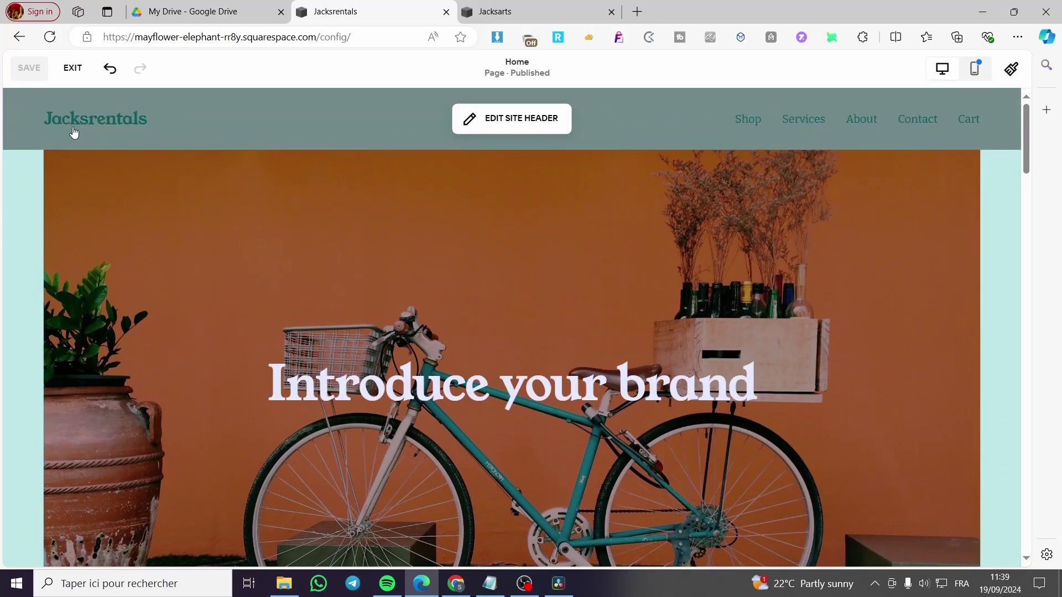
{"action": "left_click", "coordinate": [72, 67]}
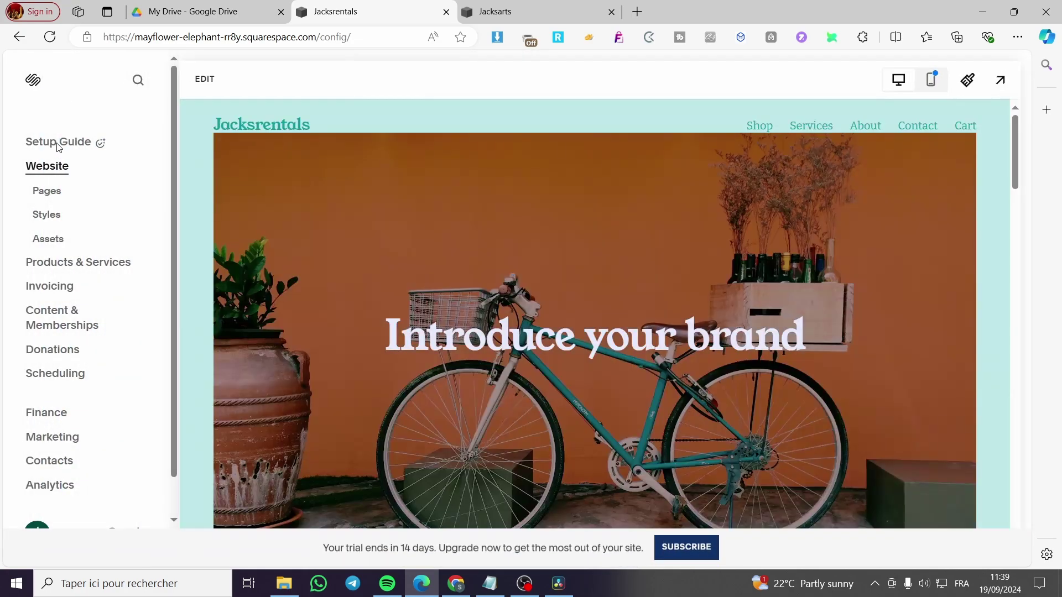
{"action": "left_click", "coordinate": [47, 191]}
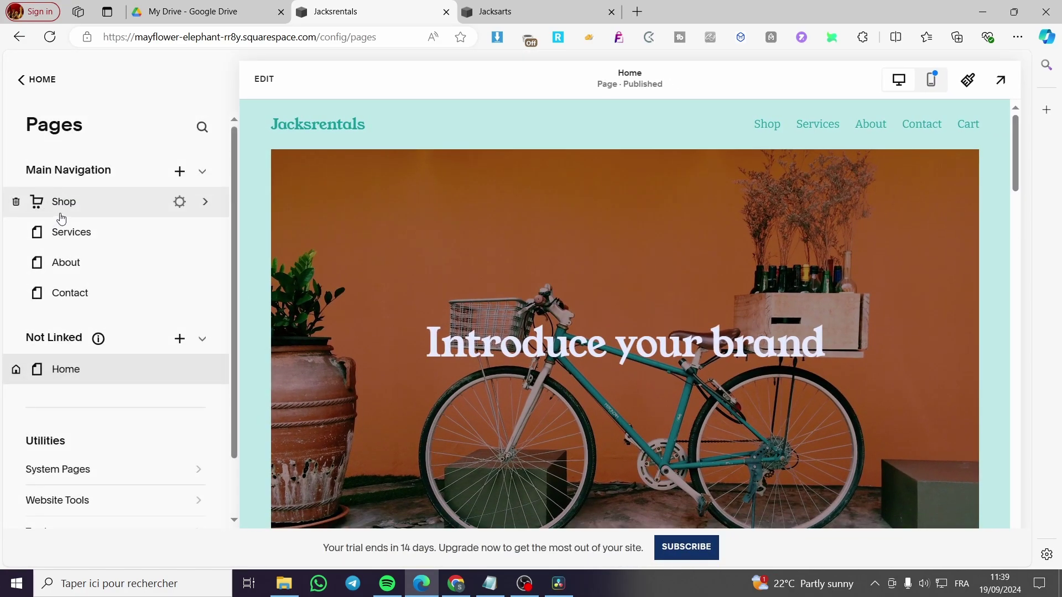
- Open the About page from the Pages list and put it into edit mode
{"action": "left_click", "coordinate": [95, 273]}
{"action": "scroll", "coordinate": [581, 265], "scroll_direction": "down", "scroll_amount": 3}
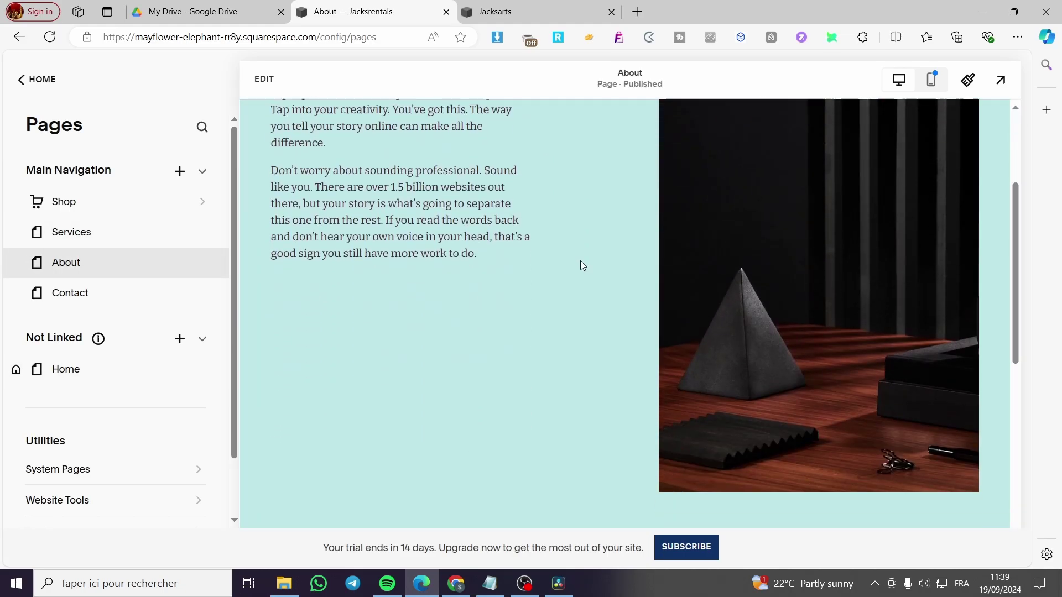
{"action": "scroll", "coordinate": [582, 264], "scroll_direction": "down", "scroll_amount": 5}
{"action": "scroll", "coordinate": [575, 254], "scroll_direction": "up", "scroll_amount": 10}
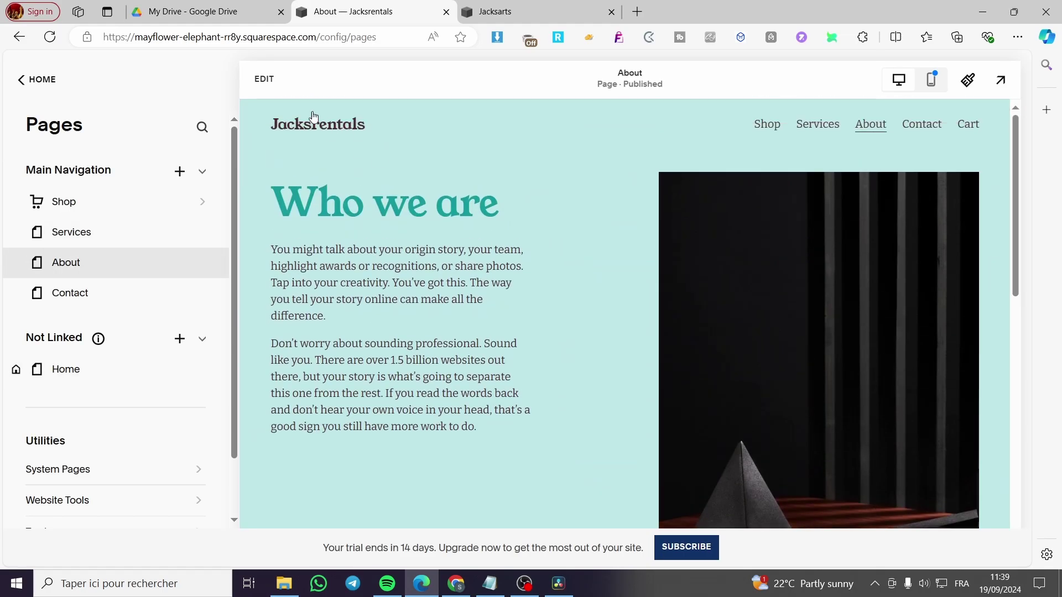
{"action": "left_click", "coordinate": [265, 80]}
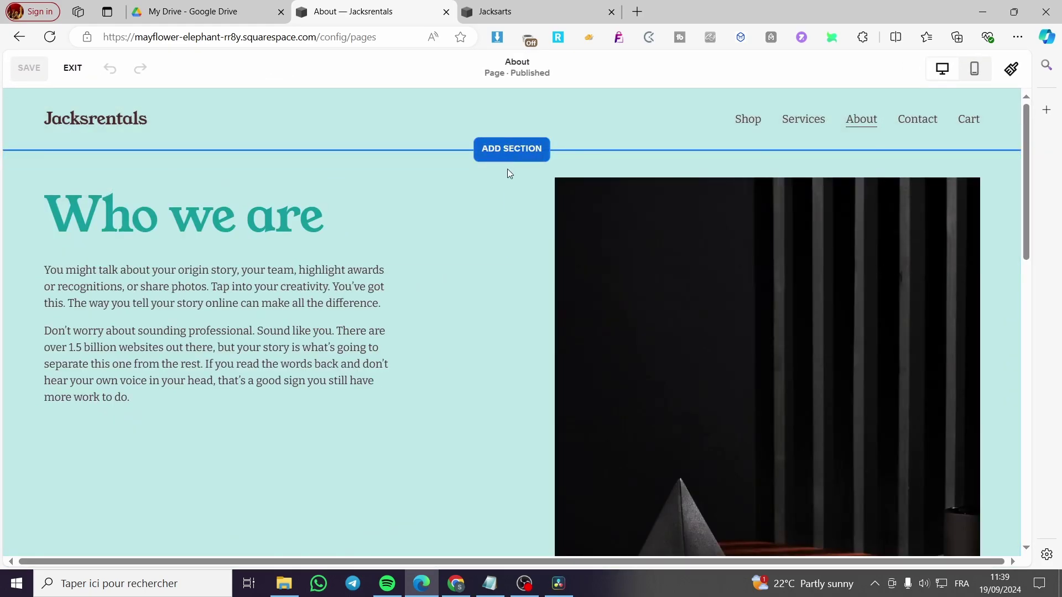
{"action": "scroll", "coordinate": [513, 195], "scroll_direction": "down", "scroll_amount": 6}
{"action": "scroll", "coordinate": [515, 193], "scroll_direction": "up", "scroll_amount": 6}
{"action": "scroll", "coordinate": [569, 223], "scroll_direction": "down", "scroll_amount": 6}
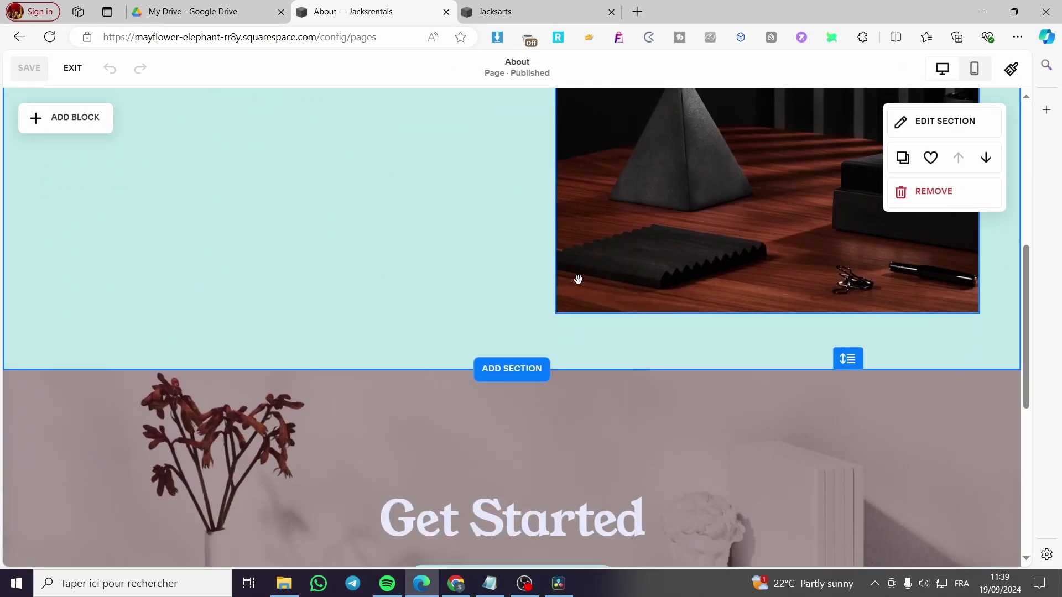
- Add an Intro section using the snowy mountain-background accordion template below Who we are
{"action": "scroll", "coordinate": [530, 371], "scroll_direction": "down", "scroll_amount": 6}
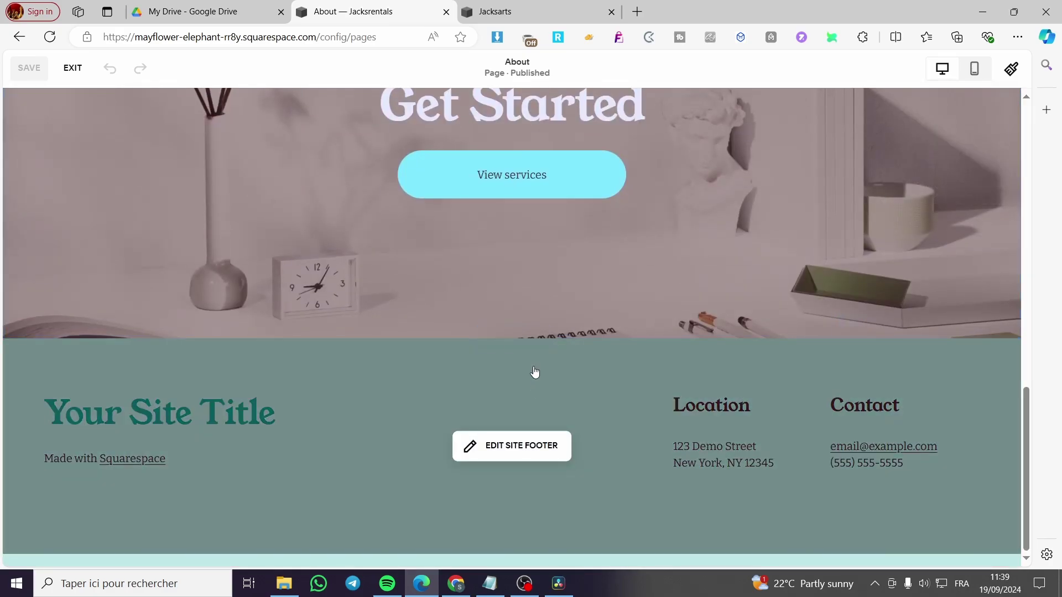
{"action": "scroll", "coordinate": [533, 372], "scroll_direction": "up", "scroll_amount": 10}
{"action": "scroll", "coordinate": [504, 398], "scroll_direction": "up", "scroll_amount": 3}
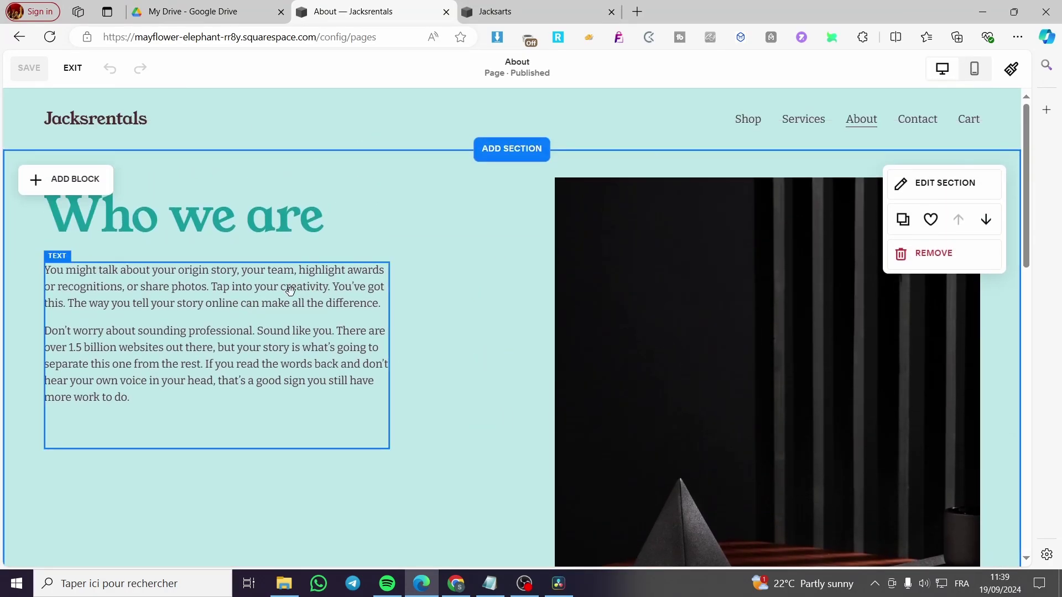
{"action": "scroll", "coordinate": [500, 332], "scroll_direction": "down", "scroll_amount": 10}
{"action": "scroll", "coordinate": [496, 249], "scroll_direction": "up", "scroll_amount": 4}
{"action": "left_click", "coordinate": [509, 299]}
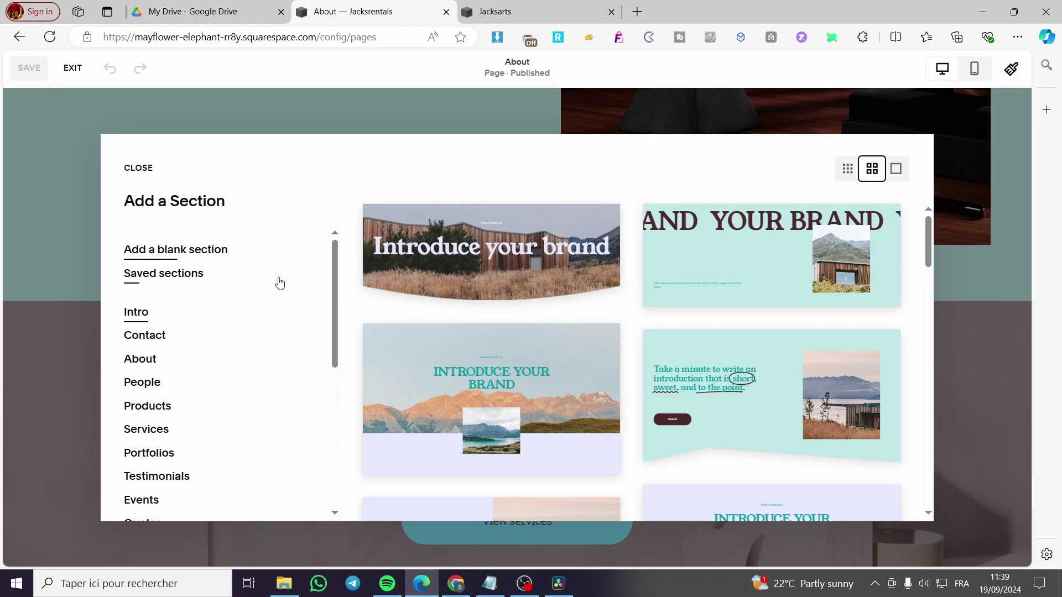
{"action": "scroll", "coordinate": [608, 344], "scroll_direction": "down", "scroll_amount": 10}
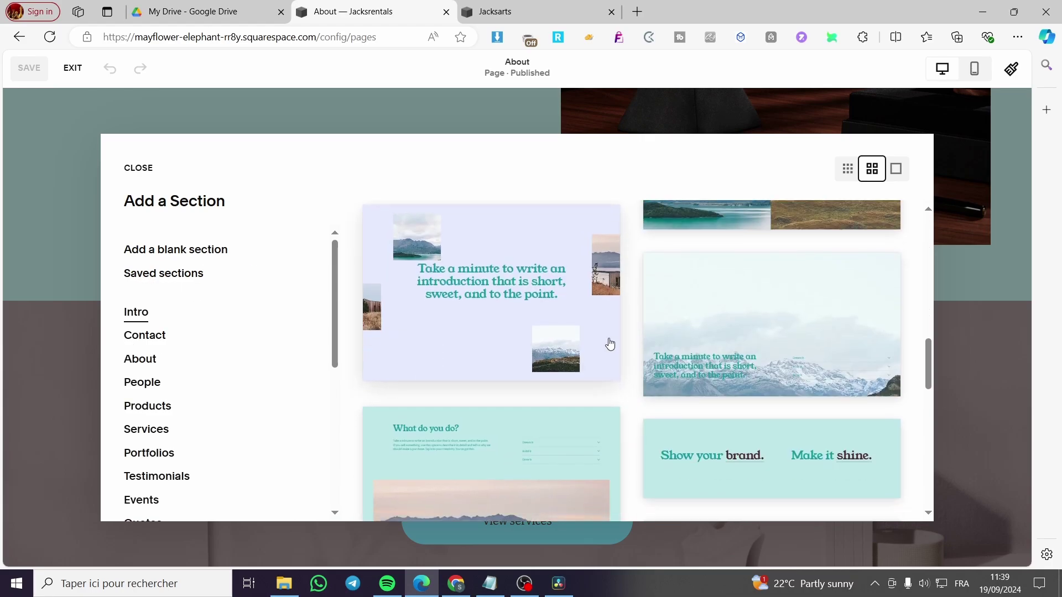
{"action": "scroll", "coordinate": [608, 344], "scroll_direction": "down", "scroll_amount": 3}
{"action": "scroll", "coordinate": [609, 344], "scroll_direction": "up", "scroll_amount": 3}
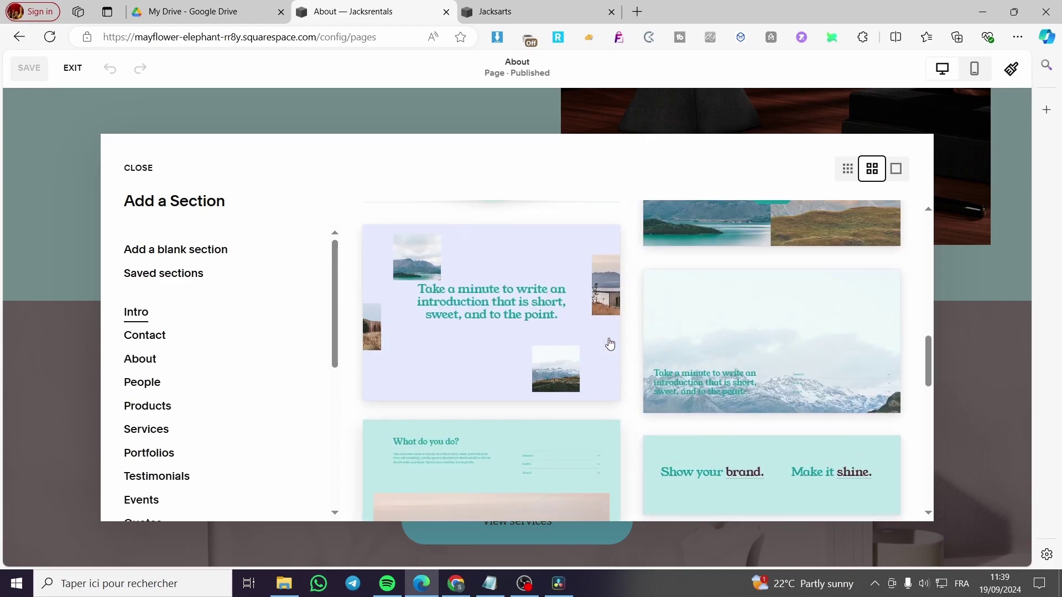
{"action": "left_click", "coordinate": [795, 331]}
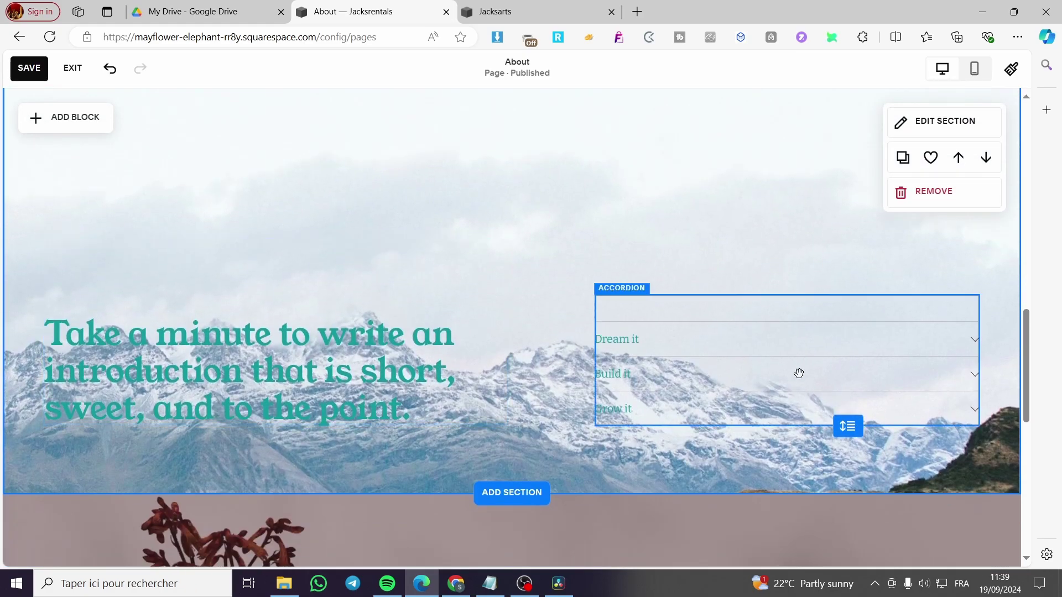
- Extend the accordion block upward and open the Dream it item's title and description
{"action": "left_click", "coordinate": [888, 338]}
{"action": "left_click_drag", "start_coordinate": [595, 297], "coordinate": [623, 239]}
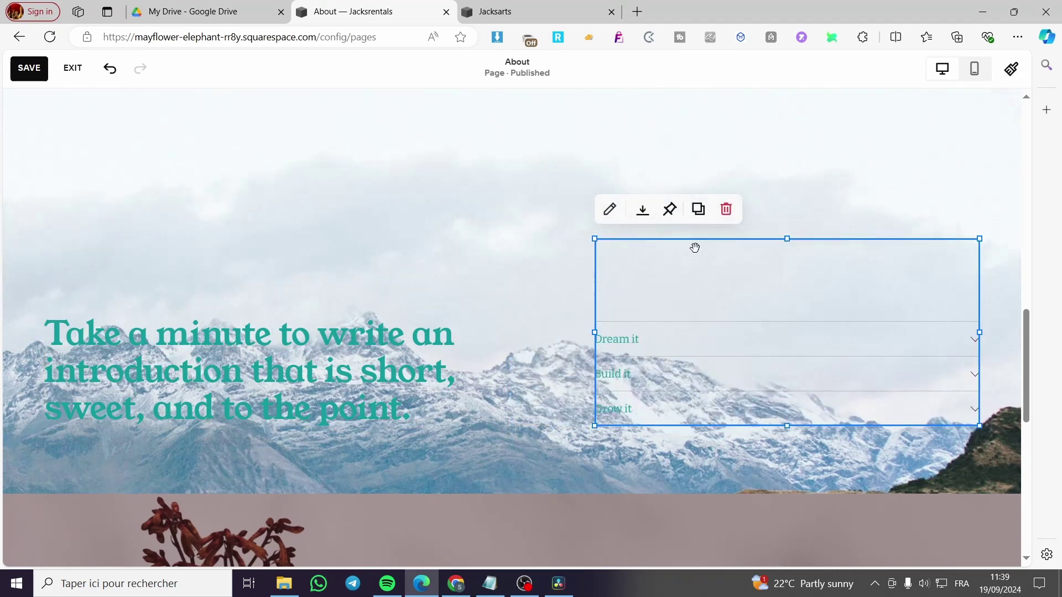
{"action": "left_click", "coordinate": [614, 211]}
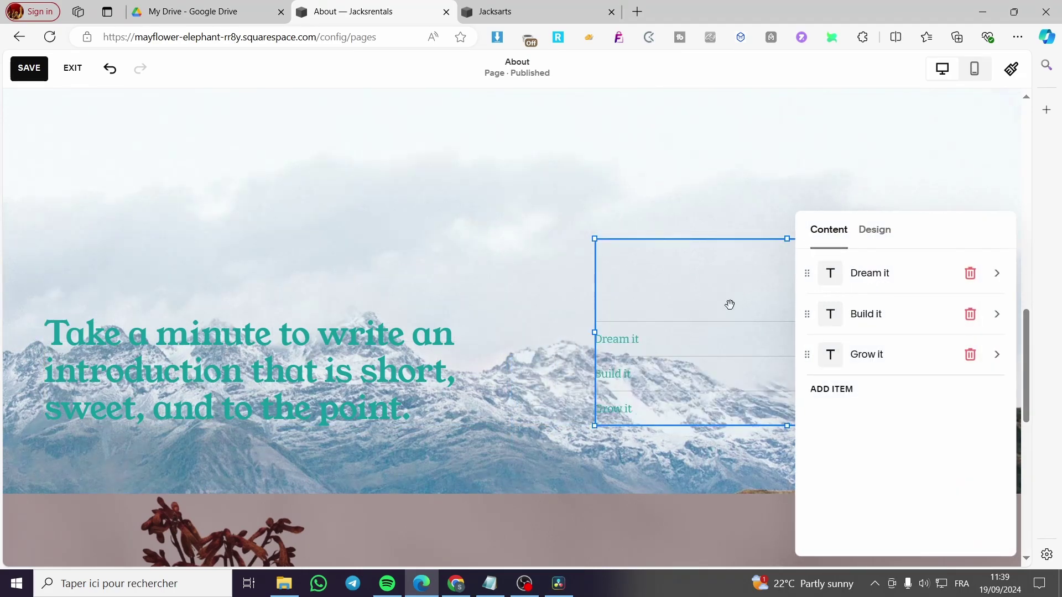
{"action": "left_click", "coordinate": [859, 277]}
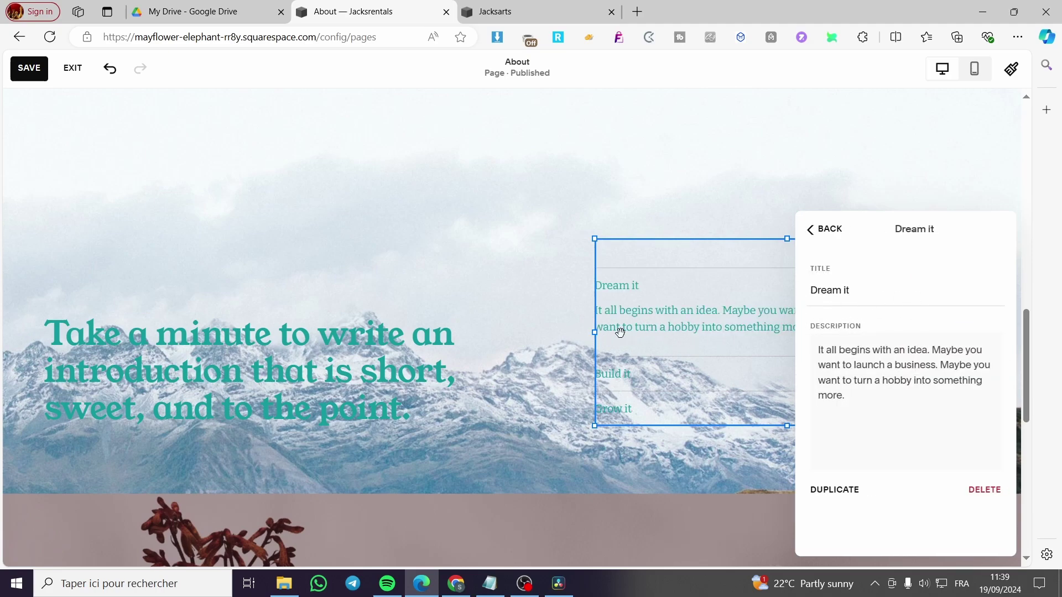
- Drag the accordion block up to the top of the mountain section
{"action": "scroll", "coordinate": [521, 320], "scroll_direction": "up", "scroll_amount": 3}
{"action": "left_click", "coordinate": [521, 319]}
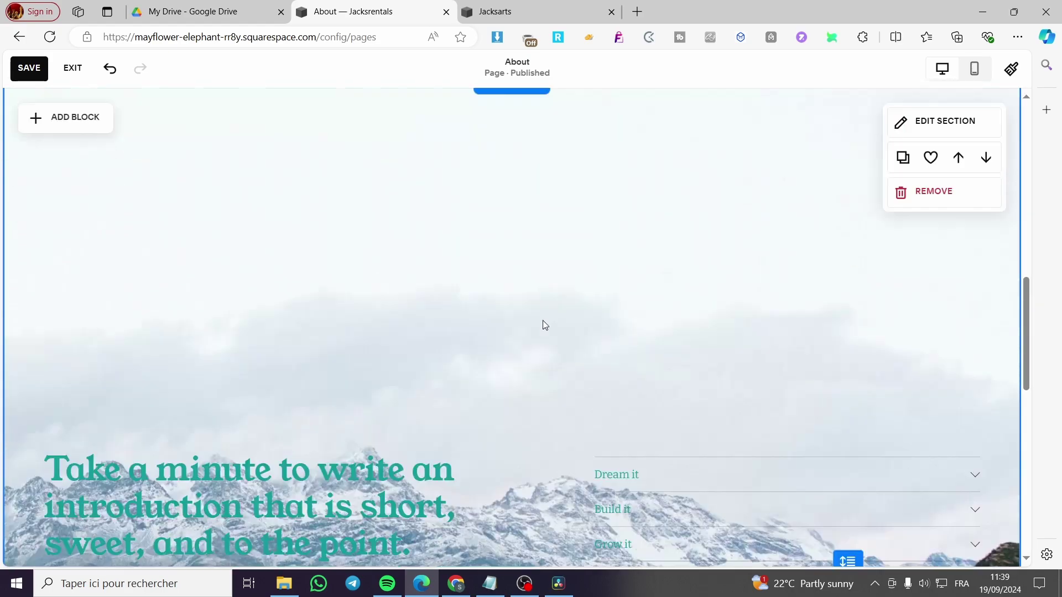
{"action": "scroll", "coordinate": [545, 325], "scroll_direction": "down", "scroll_amount": 1}
{"action": "left_click_drag", "start_coordinate": [714, 362], "coordinate": [692, 190]}
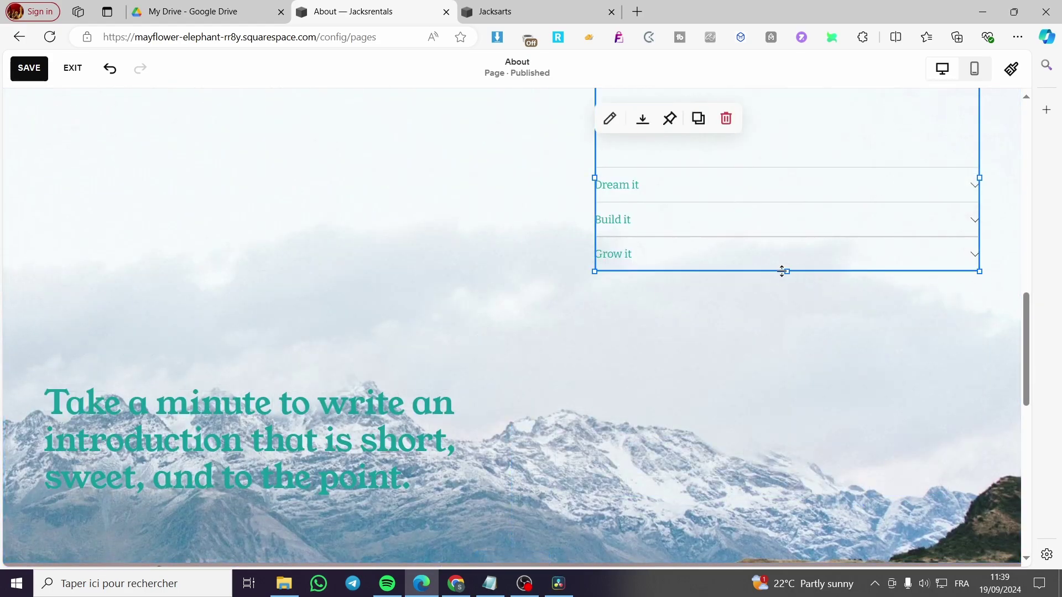
{"action": "left_click_drag", "start_coordinate": [782, 271], "coordinate": [741, 161]}
{"action": "scroll", "coordinate": [697, 319], "scroll_direction": "up", "scroll_amount": 3}
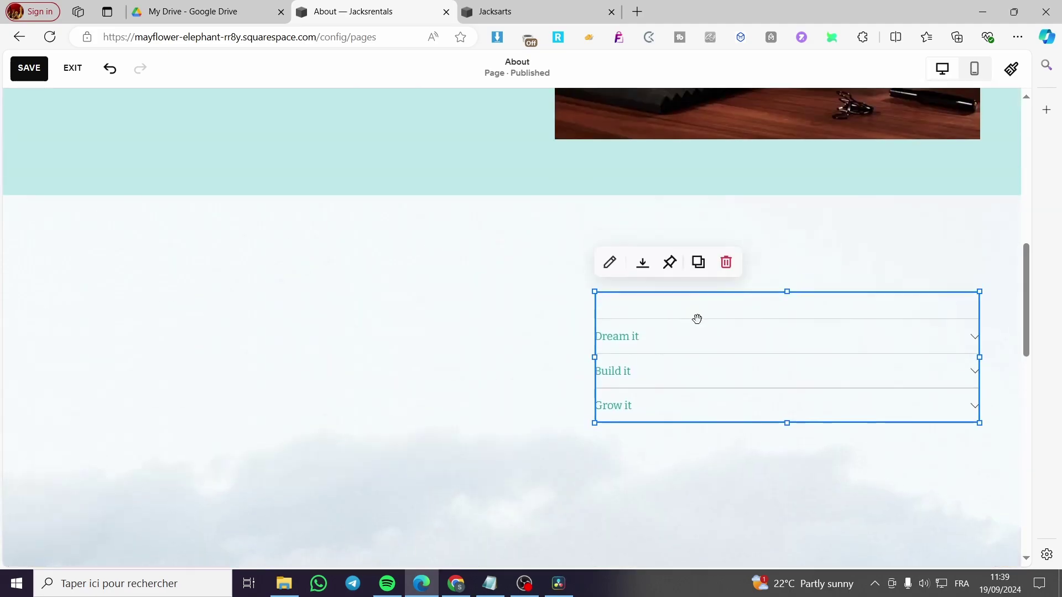
{"action": "left_click_drag", "start_coordinate": [656, 315], "coordinate": [649, 287]}
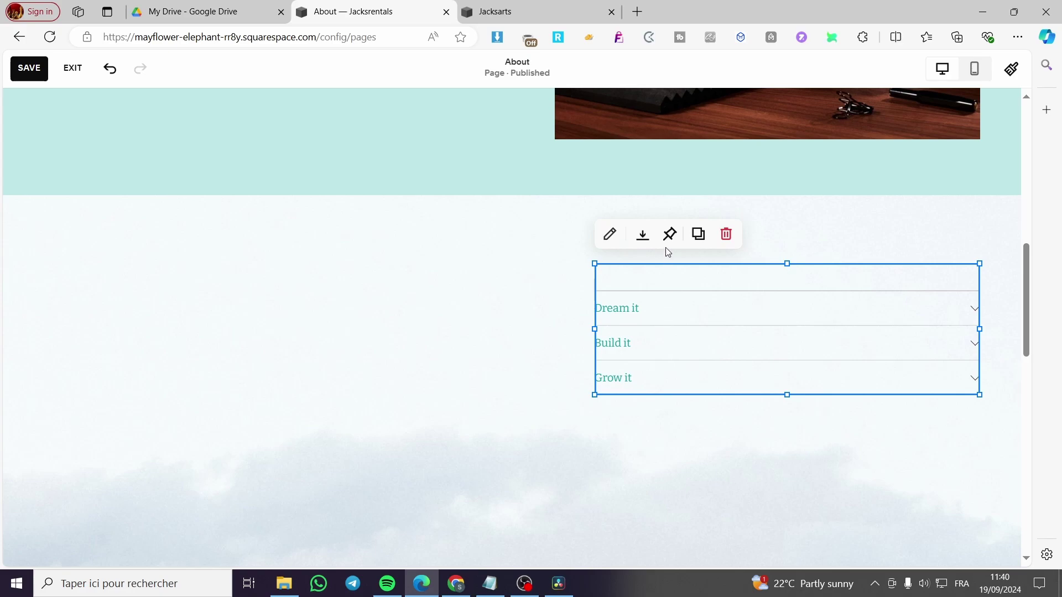
- Set the accordion's title style to Heading 2, after briefly trying Heading 3
{"action": "double_click", "coordinate": [651, 301]}
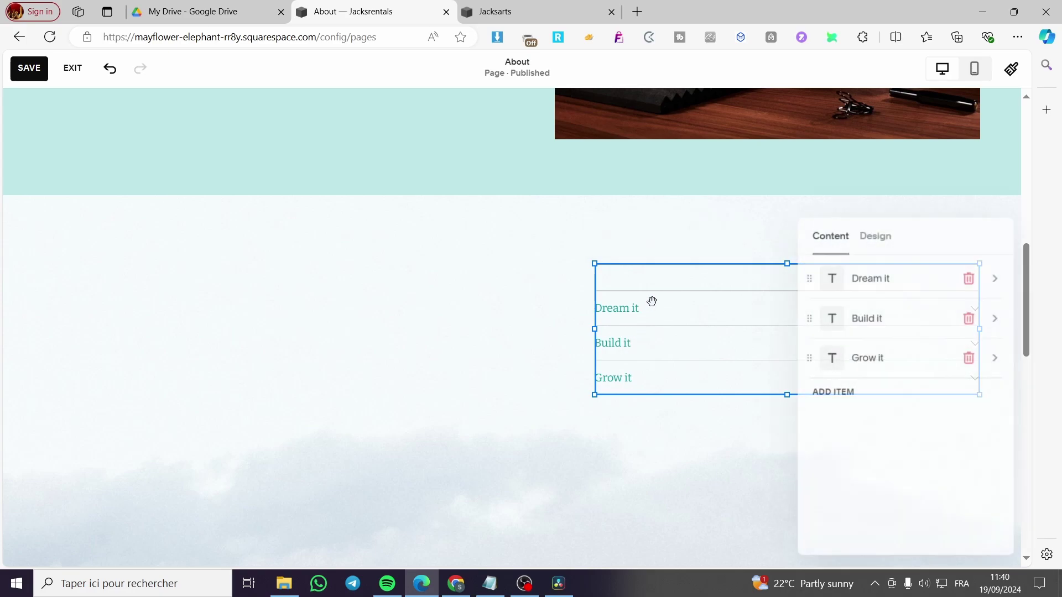
{"action": "left_click", "coordinate": [876, 233]}
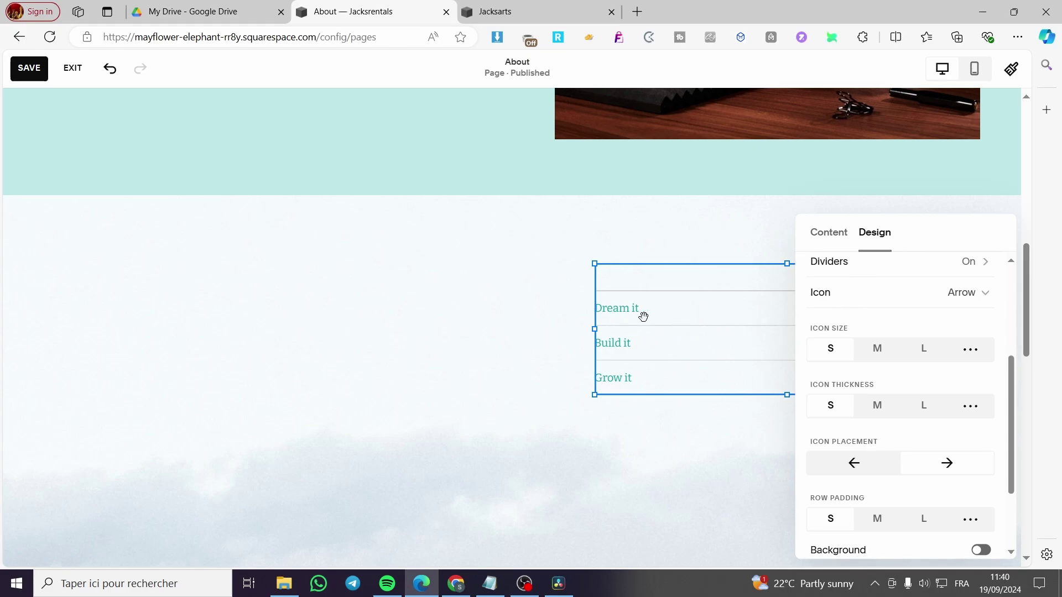
{"action": "scroll", "coordinate": [825, 305], "scroll_direction": "up", "scroll_amount": 3}
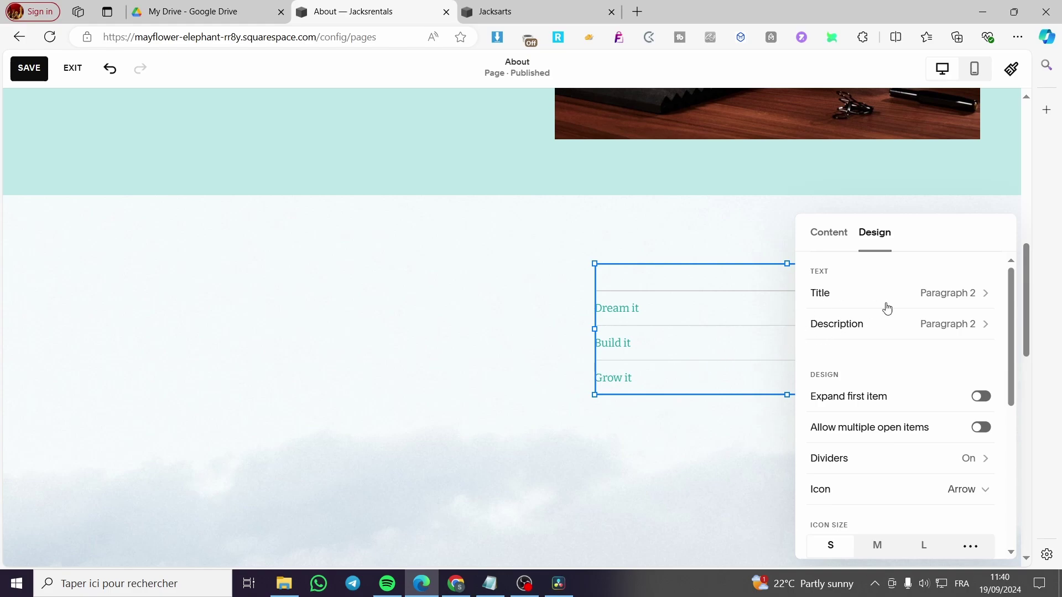
{"action": "left_click", "coordinate": [915, 297]}
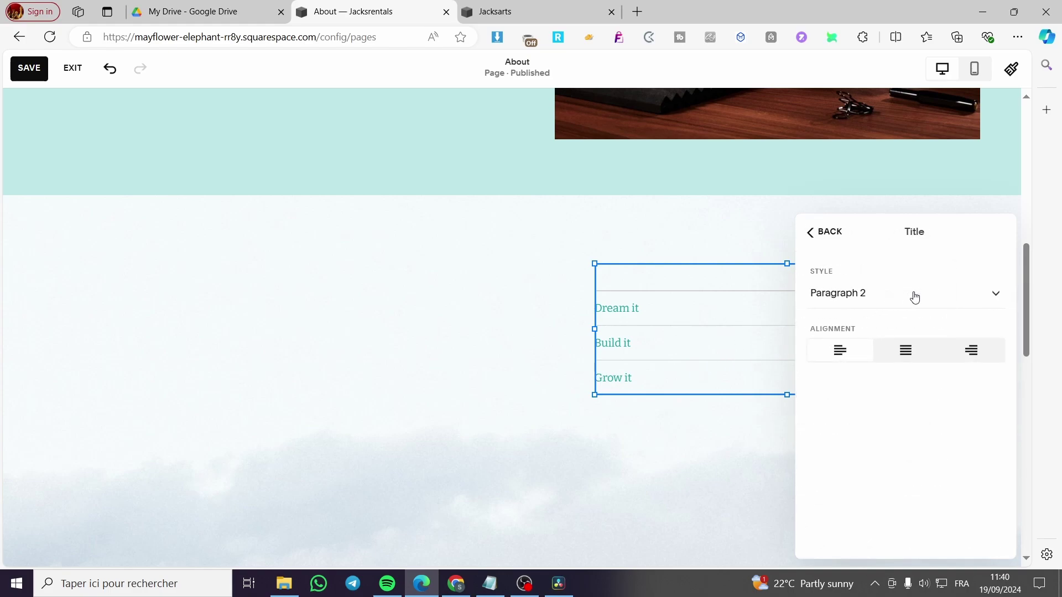
{"action": "left_click", "coordinate": [912, 296]}
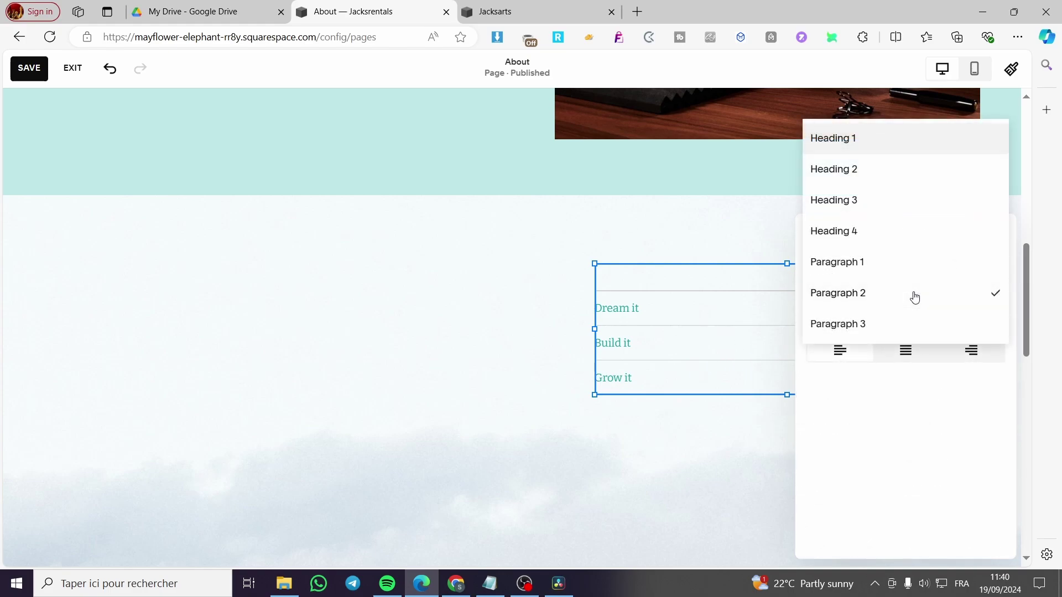
{"action": "left_click", "coordinate": [901, 171]}
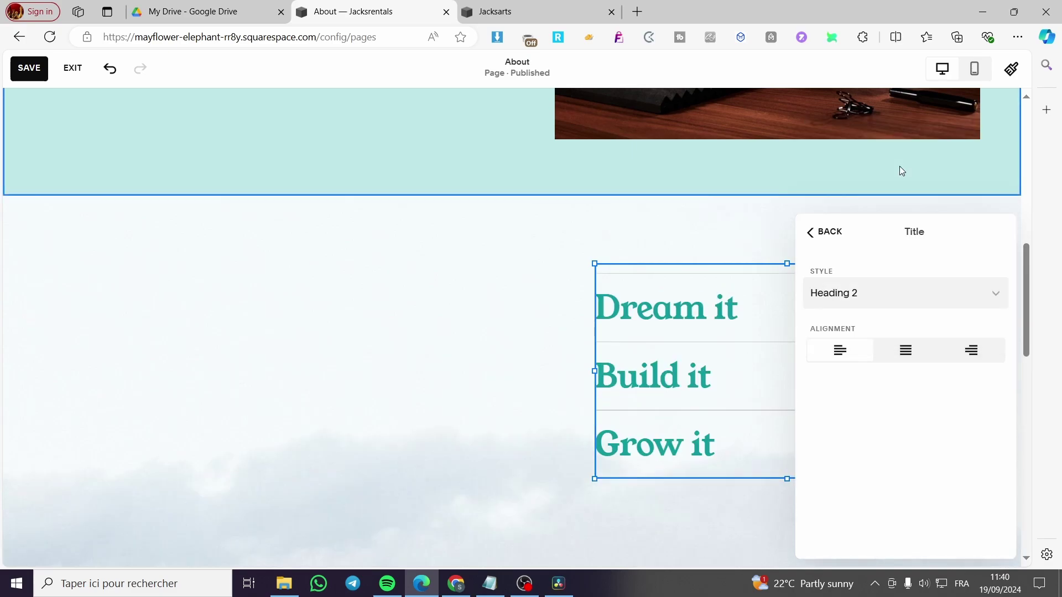
{"action": "left_click", "coordinate": [901, 298]}
{"action": "left_click", "coordinate": [903, 332]}
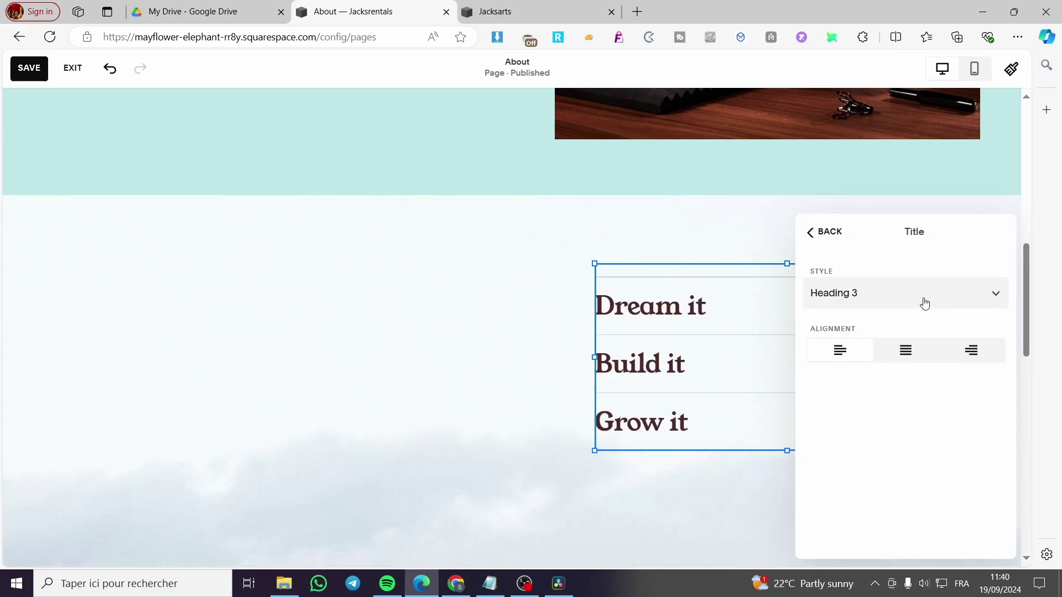
{"action": "left_click", "coordinate": [925, 304]}
{"action": "left_click", "coordinate": [929, 262]}
{"action": "left_click", "coordinate": [536, 343]}
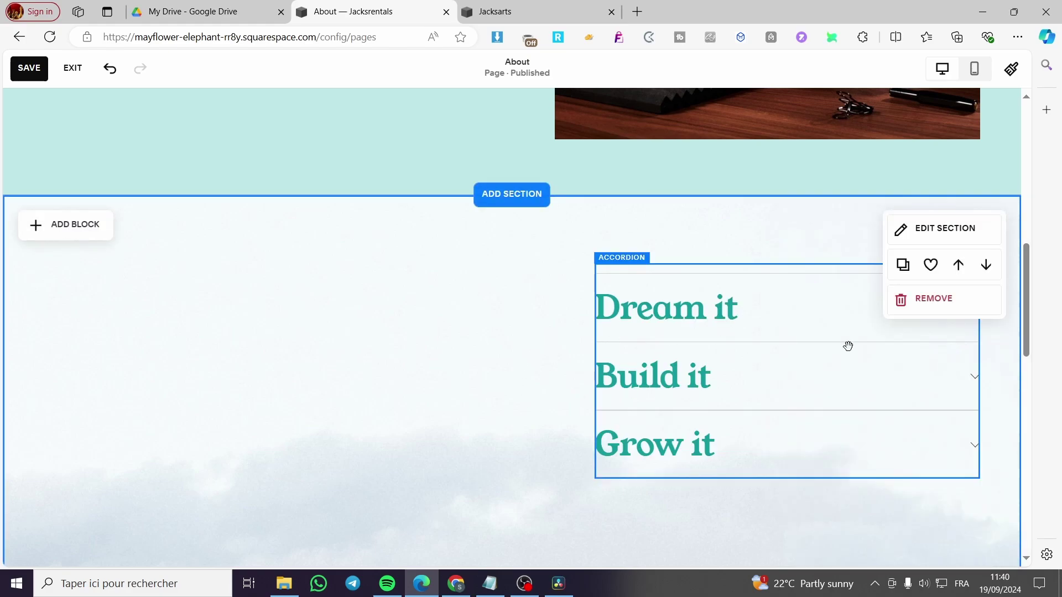
- Move the intro text block up to sit beside the accordion
{"action": "left_click", "coordinate": [821, 340]}
{"action": "scroll", "coordinate": [563, 434], "scroll_direction": "down", "scroll_amount": 5}
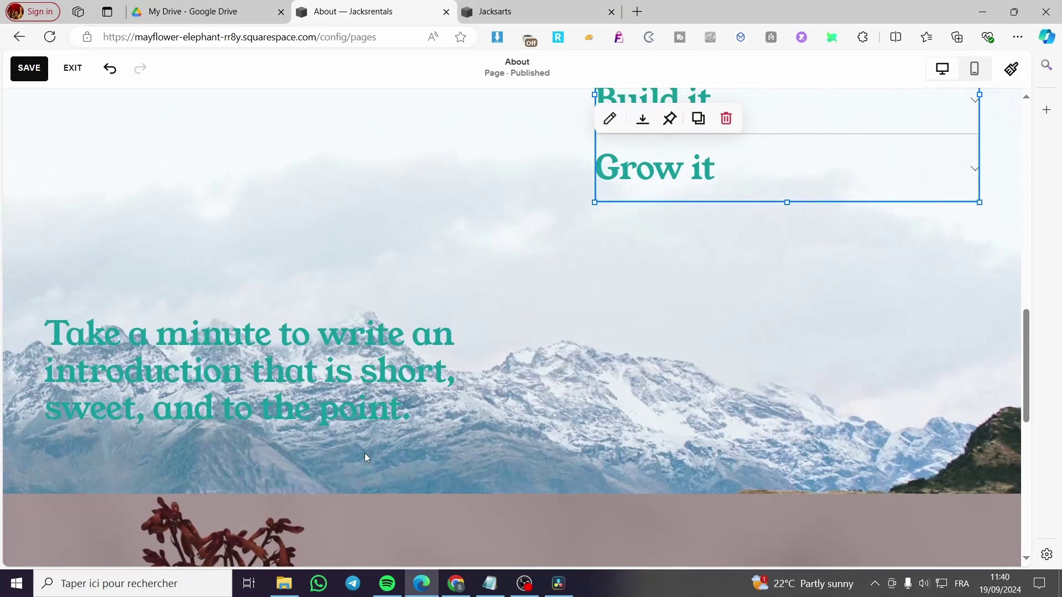
{"action": "left_click", "coordinate": [332, 387]}
{"action": "left_click_drag", "start_coordinate": [318, 335], "coordinate": [634, 433]}
{"action": "left_click", "coordinate": [634, 433]}
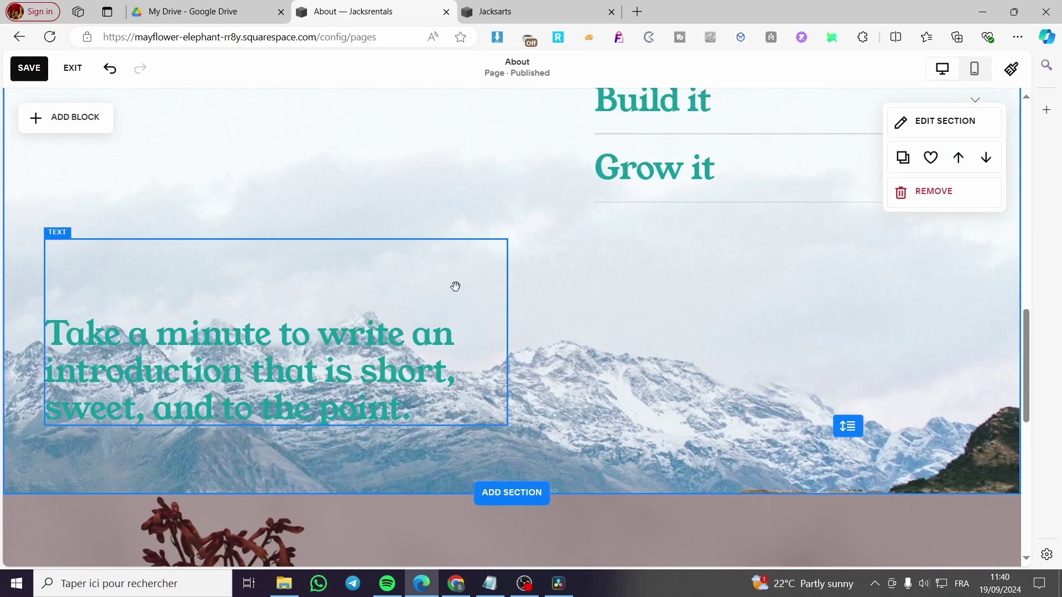
{"action": "mouse_move", "coordinate": [455, 284]}
{"action": "left_mouse_down"}
{"action": "mouse_move", "coordinate": [451, 211]}
{"action": "mouse_move", "coordinate": [441, 280]}
{"action": "left_mouse_up"}
{"action": "scroll", "coordinate": [361, 348], "scroll_direction": "up", "scroll_amount": 4}
{"action": "left_click_drag", "start_coordinate": [361, 348], "coordinate": [365, 252]}
{"action": "left_click", "coordinate": [376, 447]}
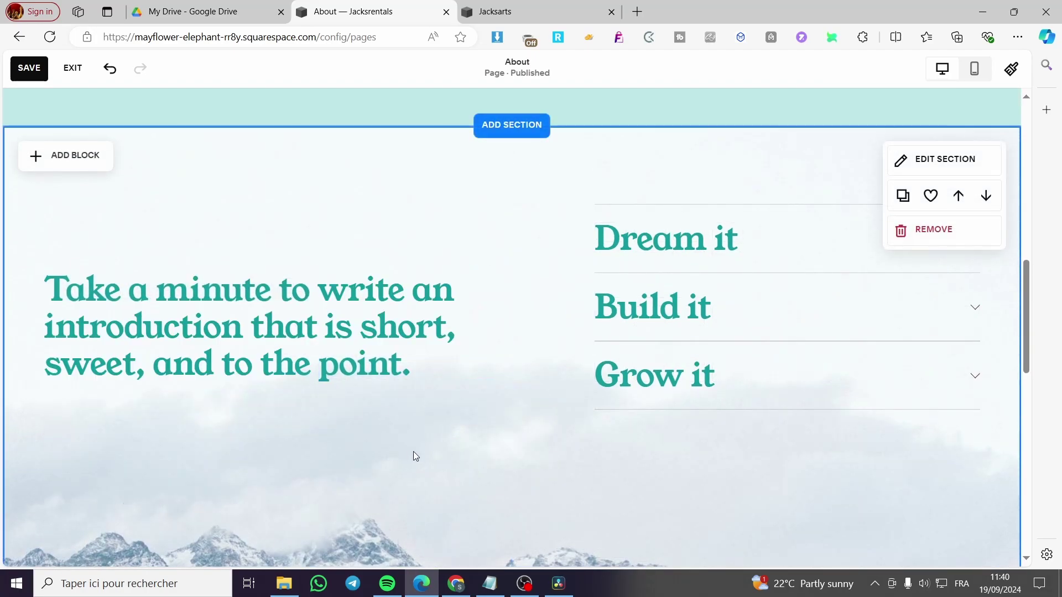
- Keep the accordion descriptions at Paragraph 2 after trying Paragraph 1 and Paragraph 3
{"action": "left_click", "coordinate": [857, 270]}
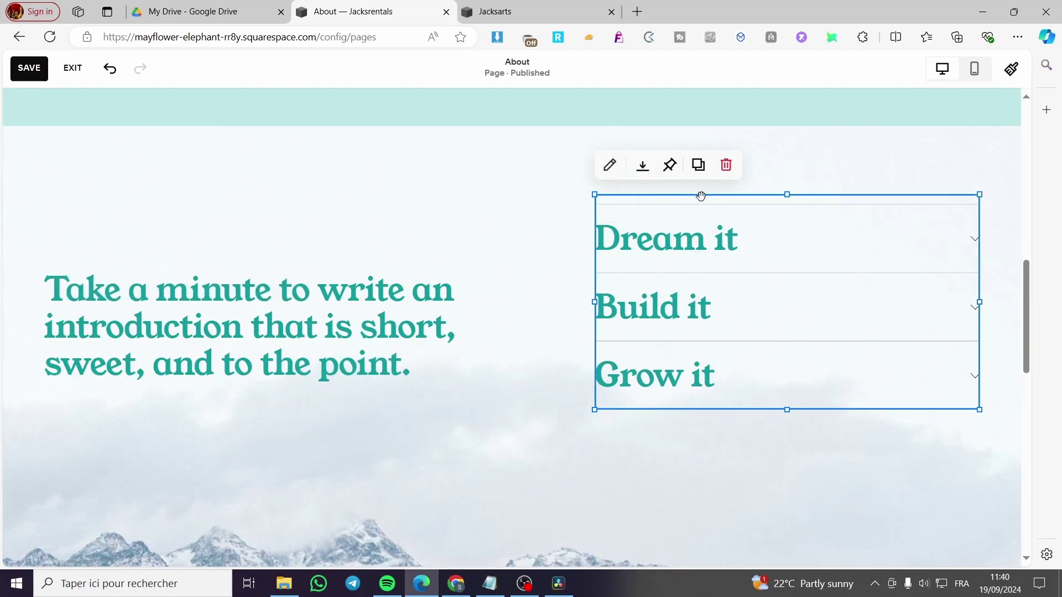
{"action": "double_click", "coordinate": [746, 213]}
{"action": "left_click", "coordinate": [874, 223]}
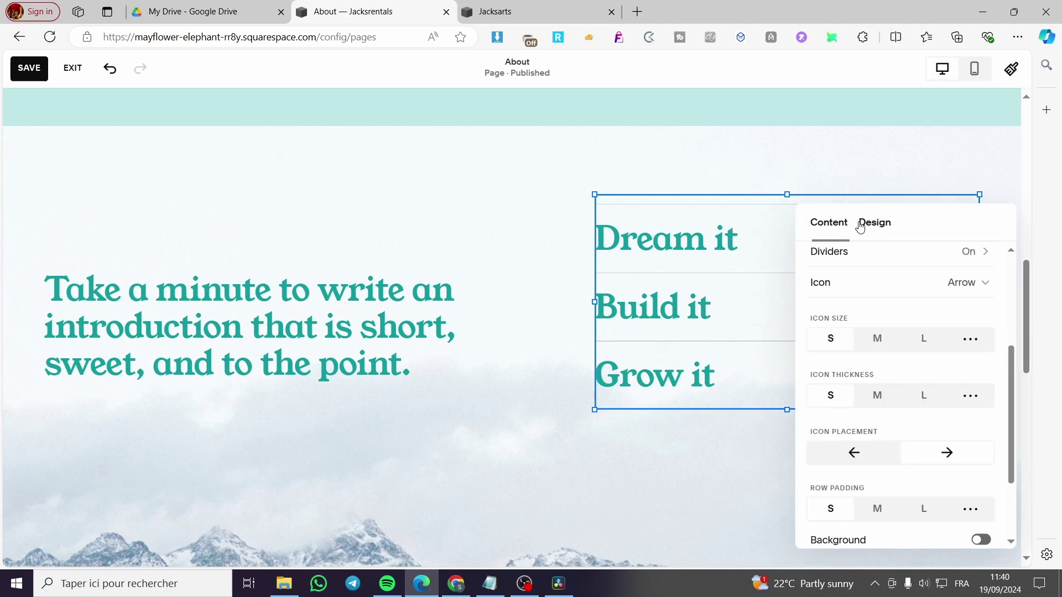
{"action": "scroll", "coordinate": [890, 303], "scroll_direction": "up", "scroll_amount": 4}
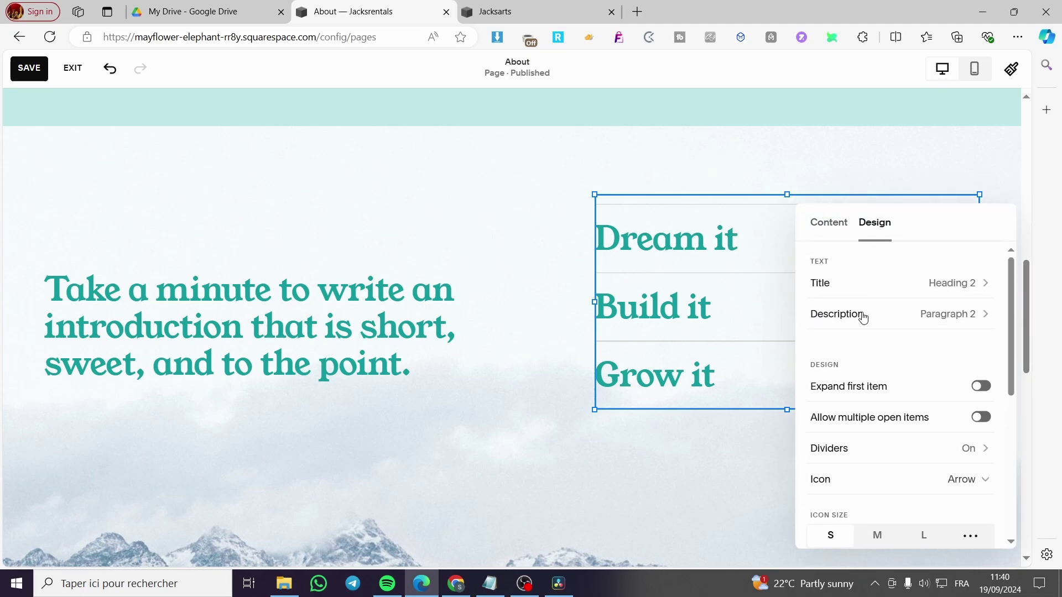
{"action": "left_click", "coordinate": [908, 313]}
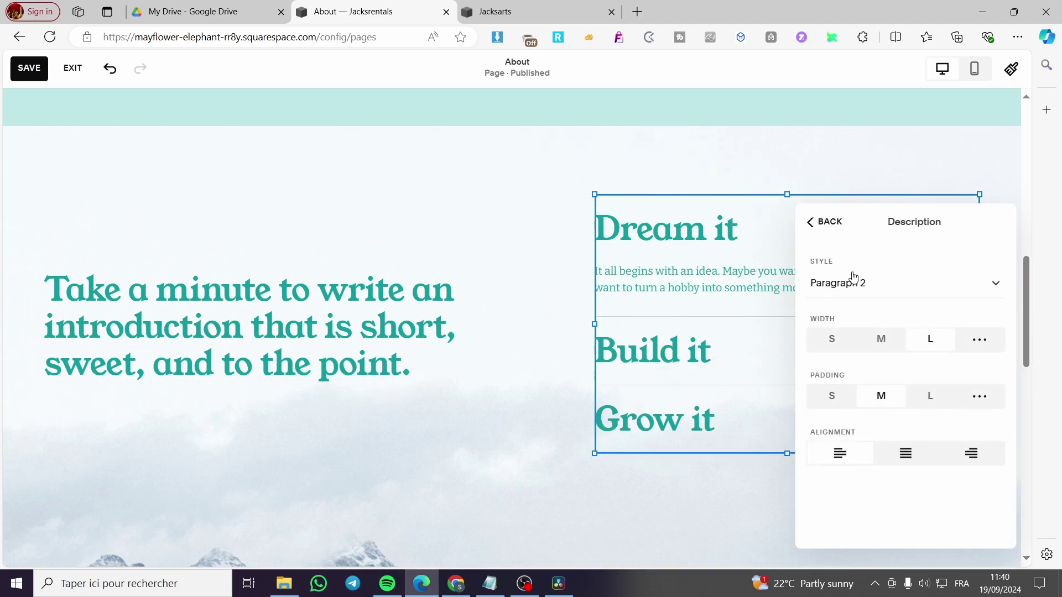
{"action": "left_click", "coordinate": [881, 294]}
{"action": "left_click", "coordinate": [884, 297]}
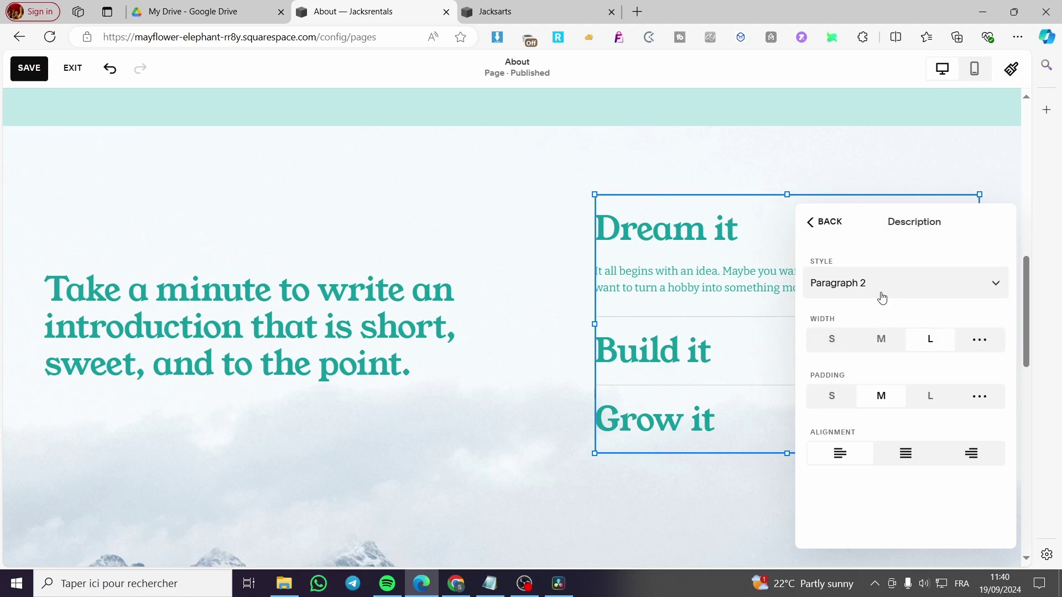
{"action": "left_click", "coordinate": [882, 293]}
{"action": "left_click", "coordinate": [877, 253]}
{"action": "left_click", "coordinate": [870, 287]}
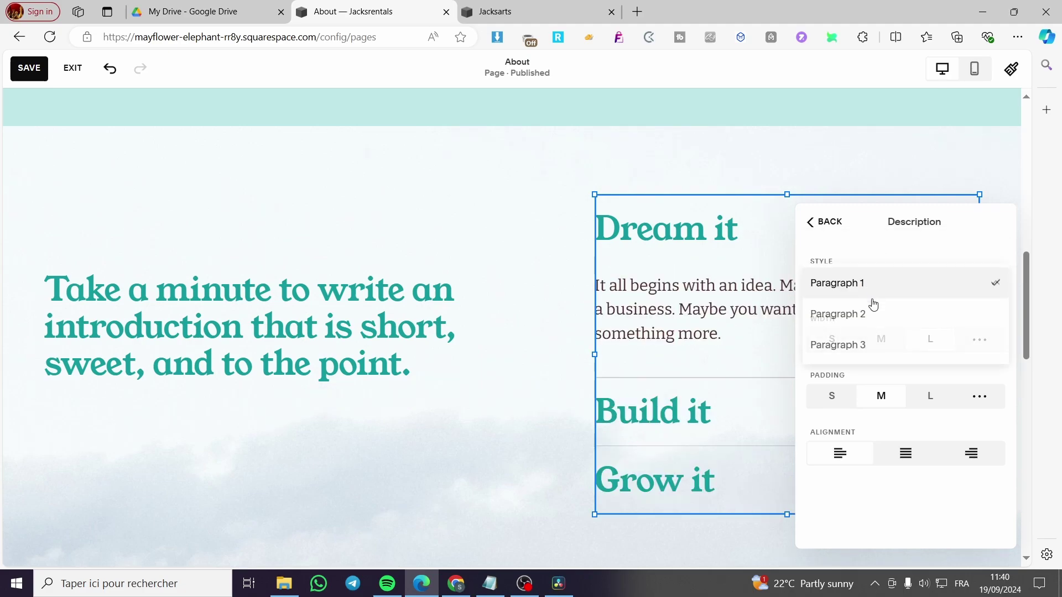
{"action": "left_click", "coordinate": [875, 342]}
{"action": "left_click", "coordinate": [876, 288]}
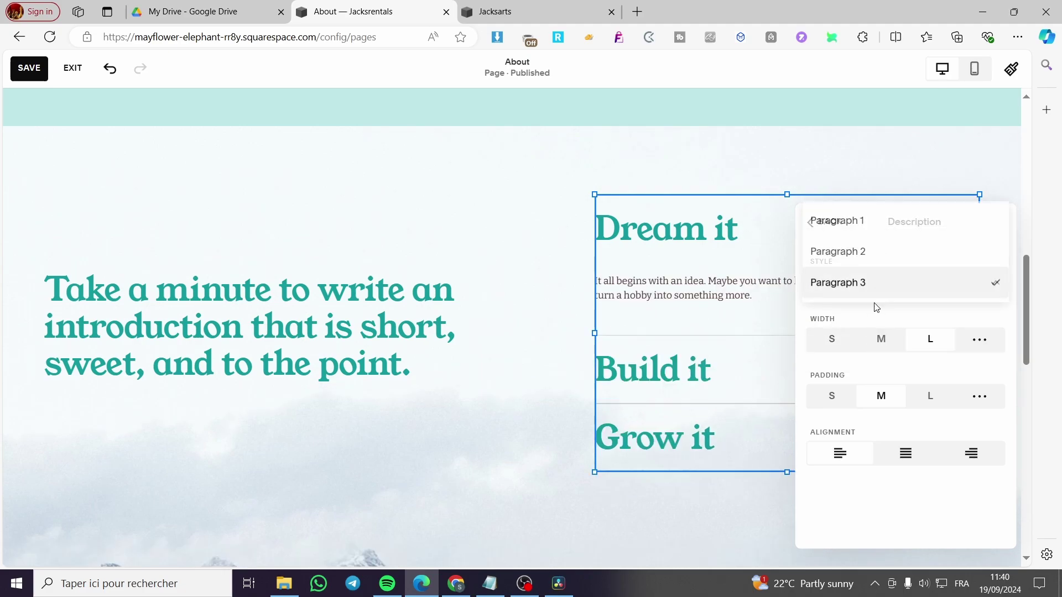
{"action": "left_click", "coordinate": [886, 260]}
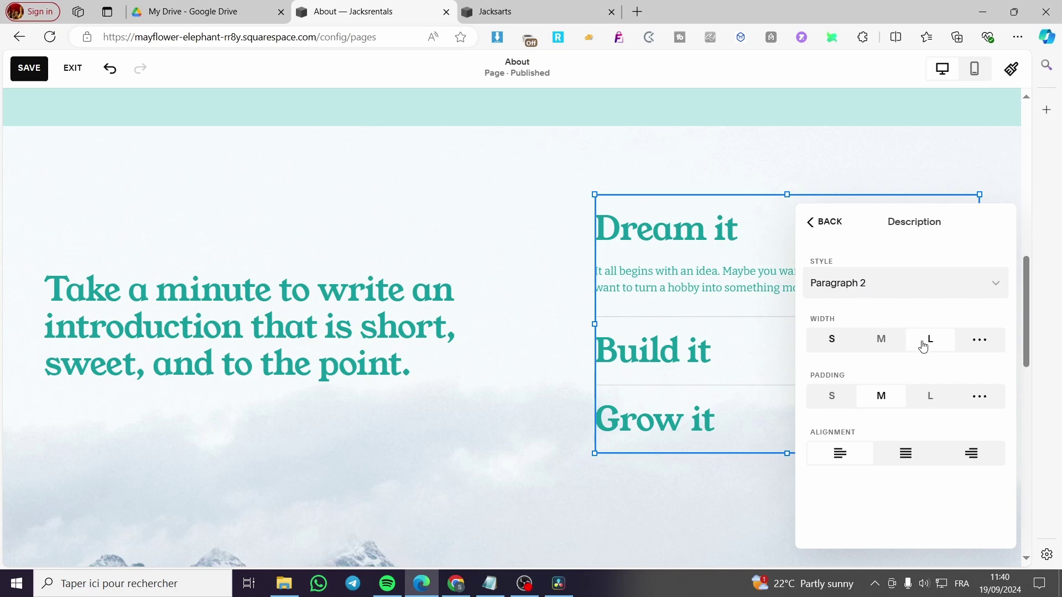
- Keep the description padding at medium after trying large
{"action": "left_click", "coordinate": [925, 403]}
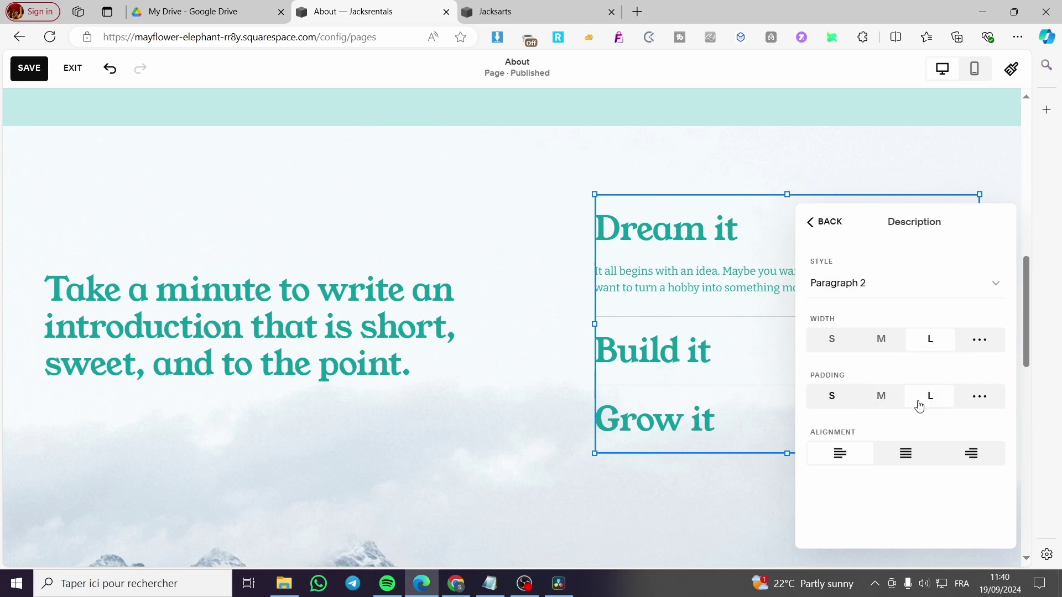
{"action": "left_click", "coordinate": [882, 402]}
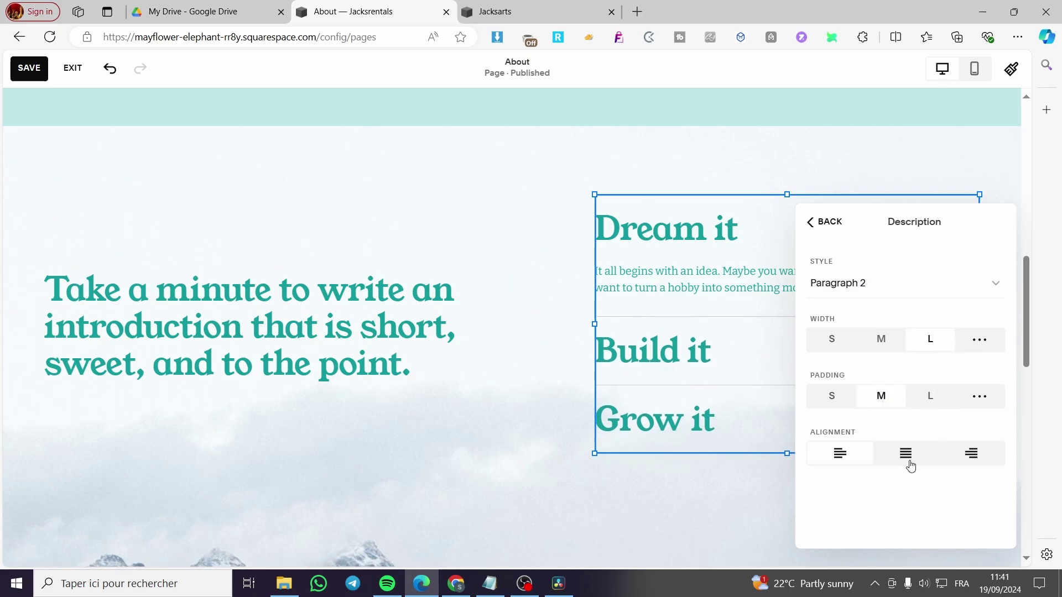
{"action": "left_click", "coordinate": [822, 226]}
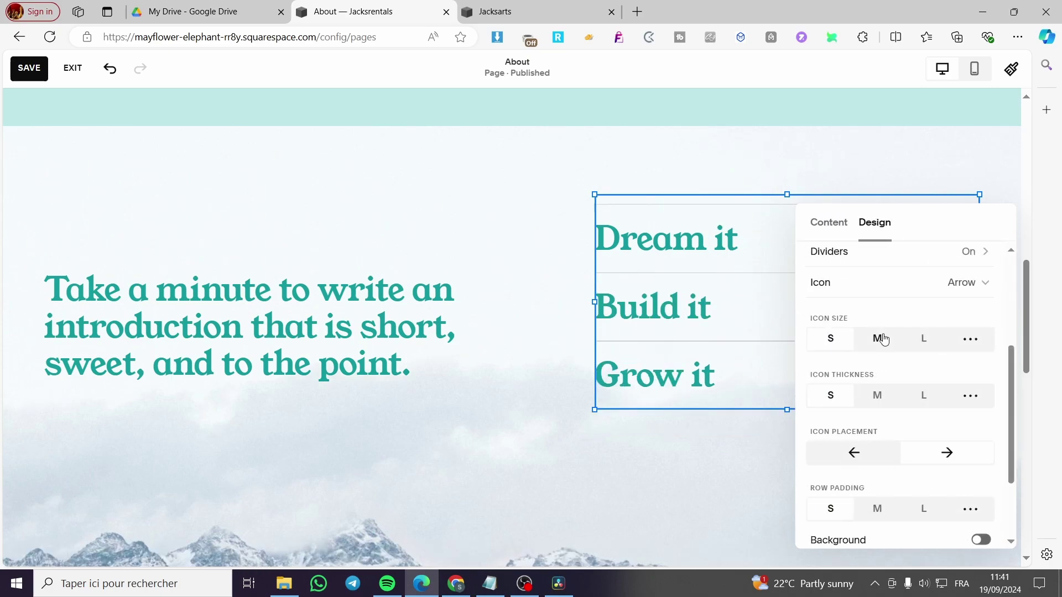
- Try plus icons on the accordion, then set the icons back to arrows
{"action": "left_click", "coordinate": [980, 284]}
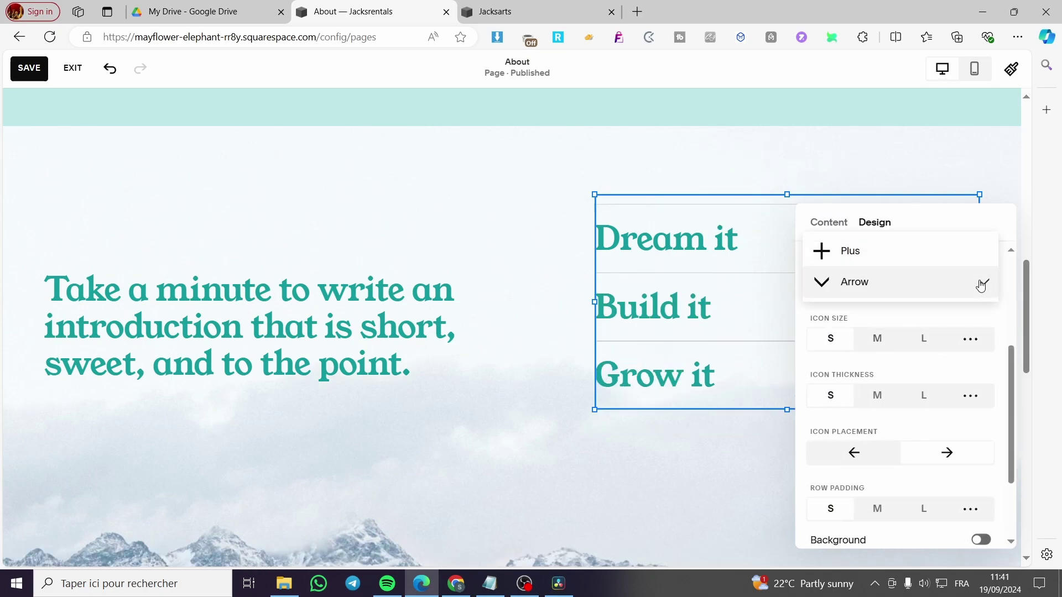
{"action": "left_click", "coordinate": [962, 256]}
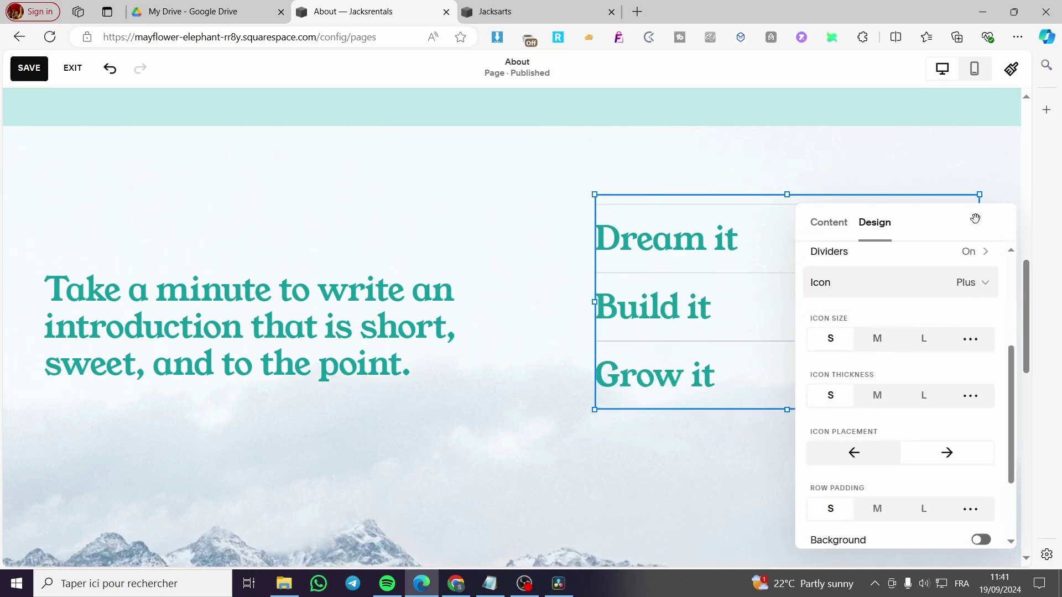
{"action": "left_click_drag", "start_coordinate": [975, 218], "coordinate": [794, 208]}
{"action": "left_click", "coordinate": [796, 275]}
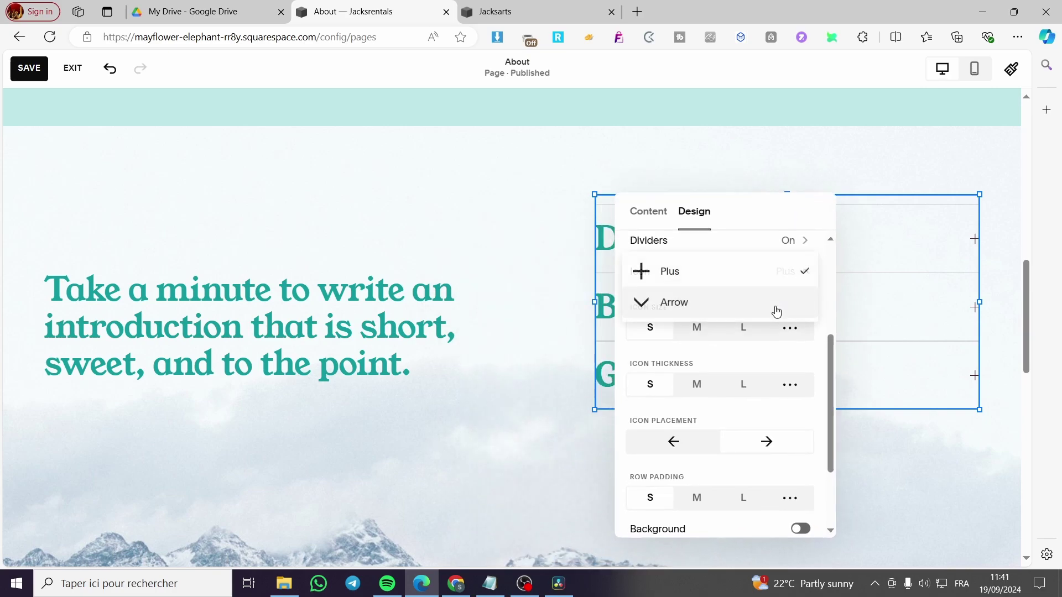
{"action": "left_click", "coordinate": [764, 308]}
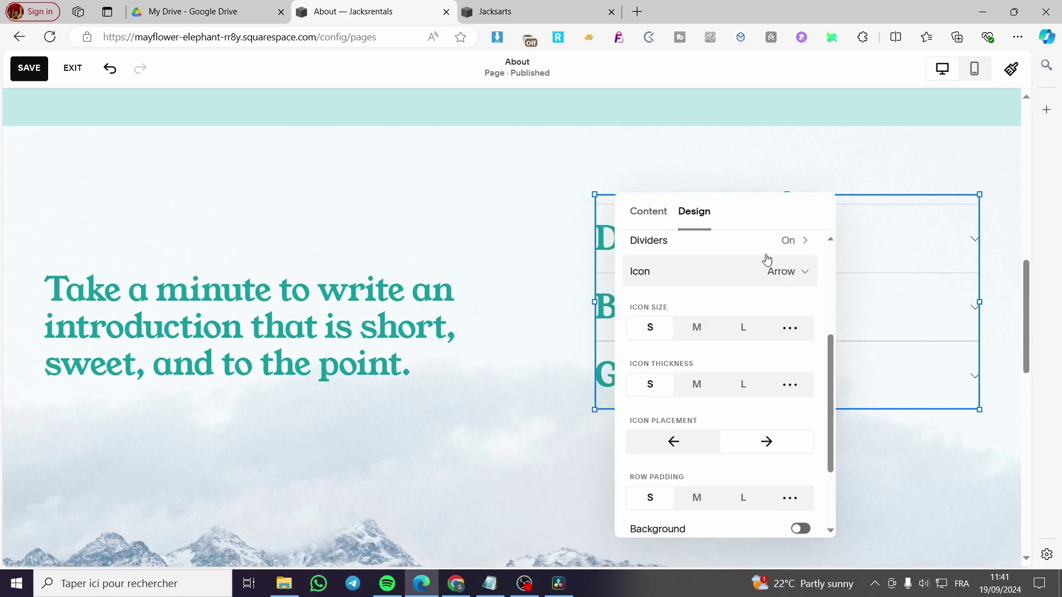
{"action": "left_click_drag", "start_coordinate": [776, 217], "coordinate": [946, 183]}
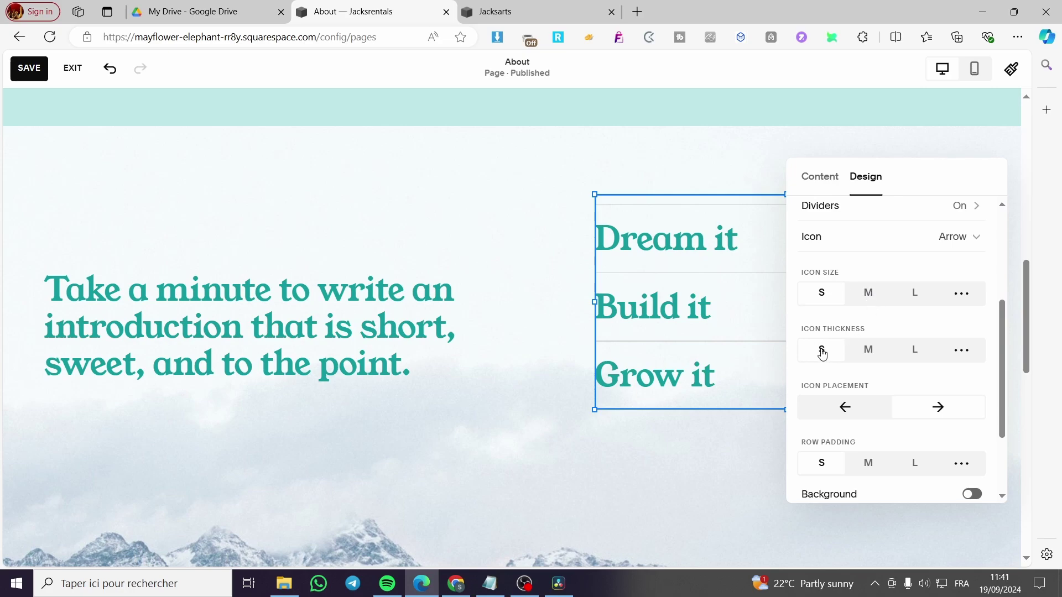
- Keep the icons on the right after trying left, and switch on the accordion background
{"action": "scroll", "coordinate": [868, 316], "scroll_direction": "down", "scroll_amount": 1}
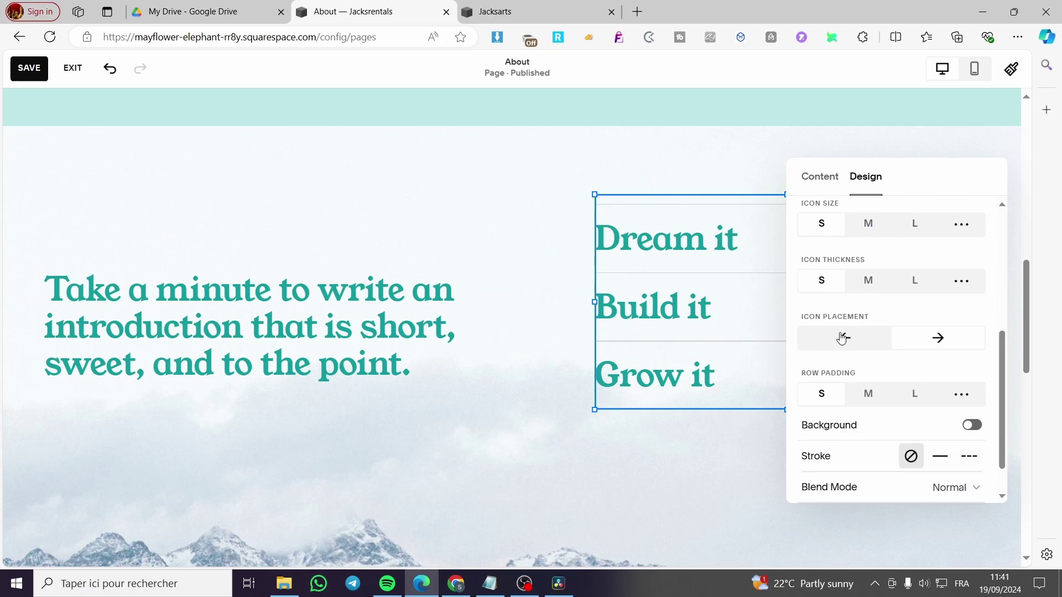
{"action": "left_click", "coordinate": [849, 339]}
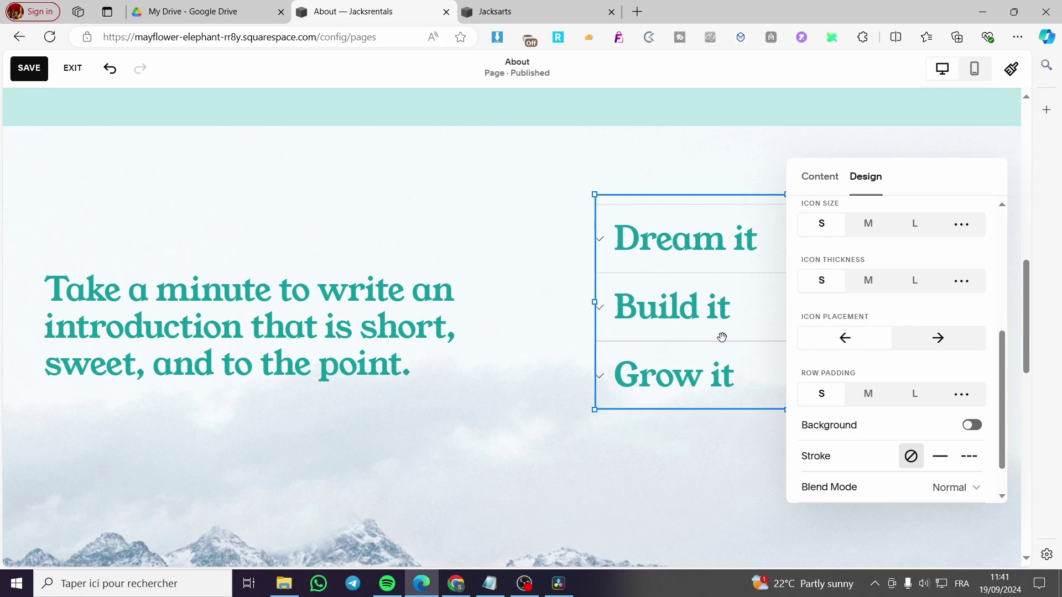
{"action": "left_click", "coordinate": [939, 348]}
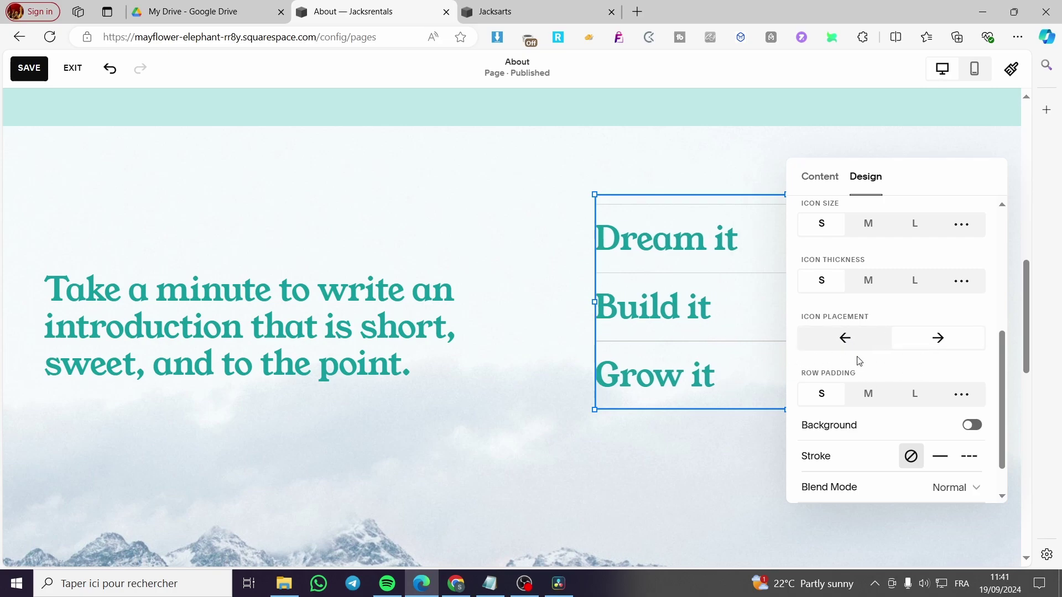
{"action": "scroll", "coordinate": [861, 383], "scroll_direction": "down", "scroll_amount": 1}
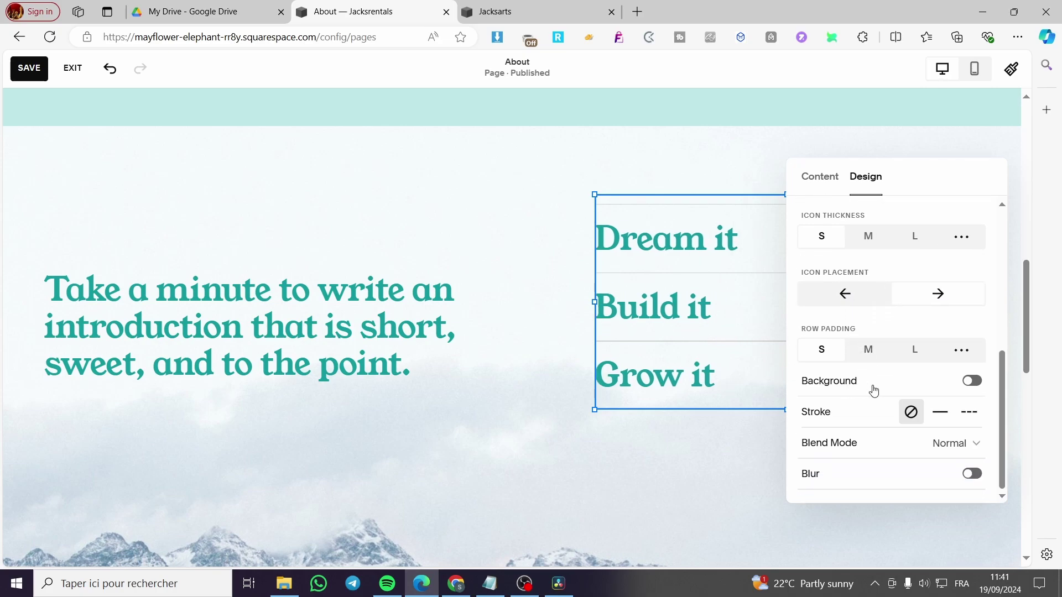
{"action": "left_click", "coordinate": [972, 381]}
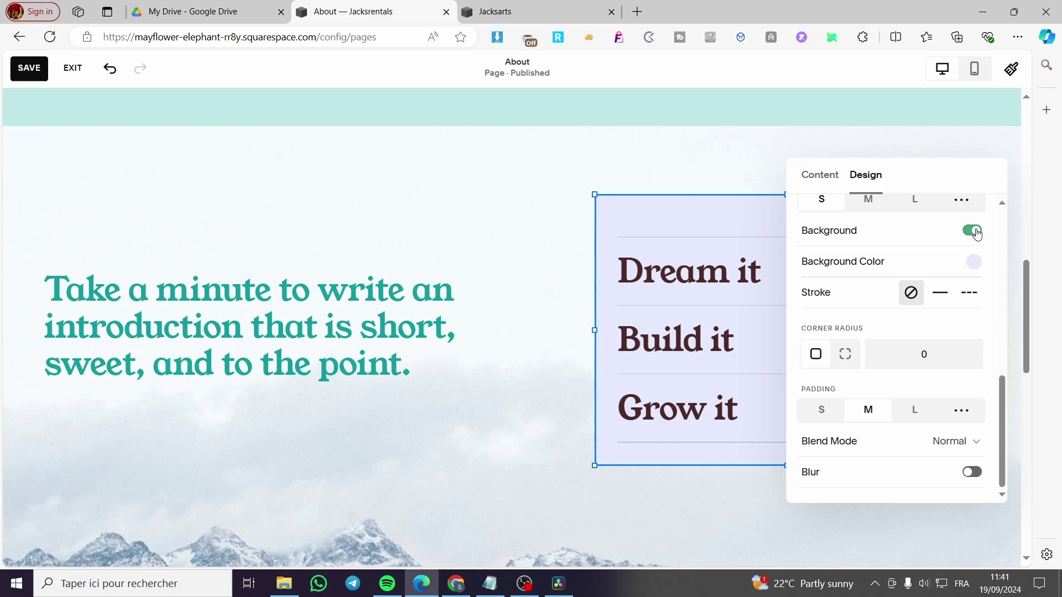